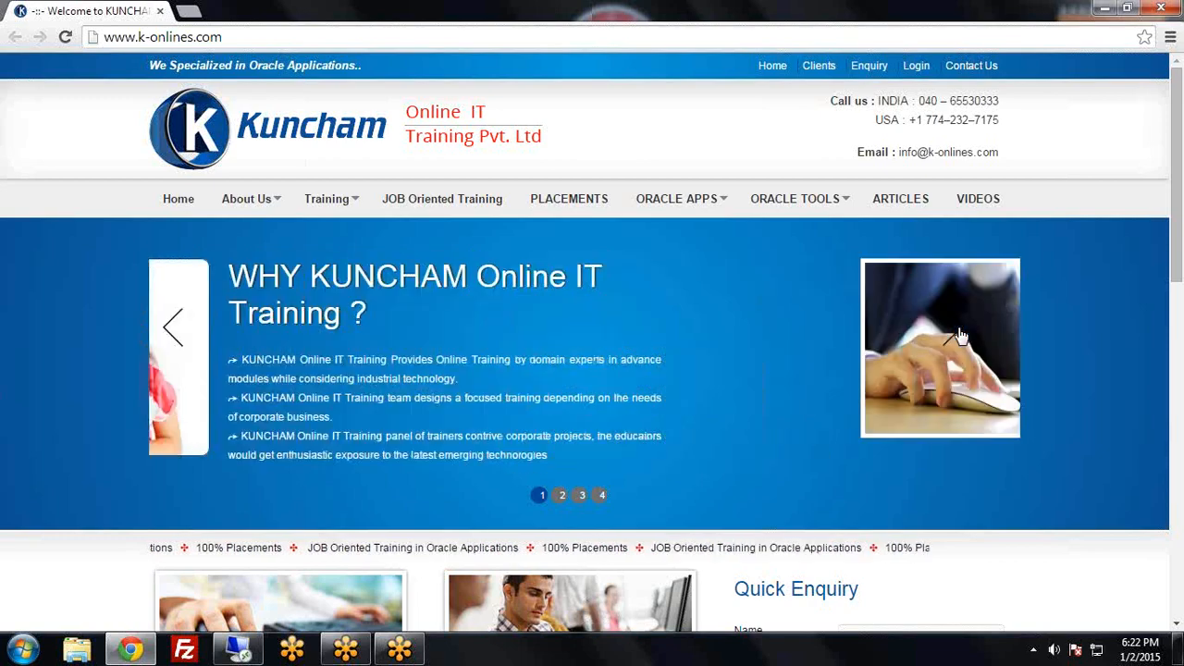
# Leave the k-onlines.com page and switch to the remote Windows desktop session
pyautogui.click(957, 337)
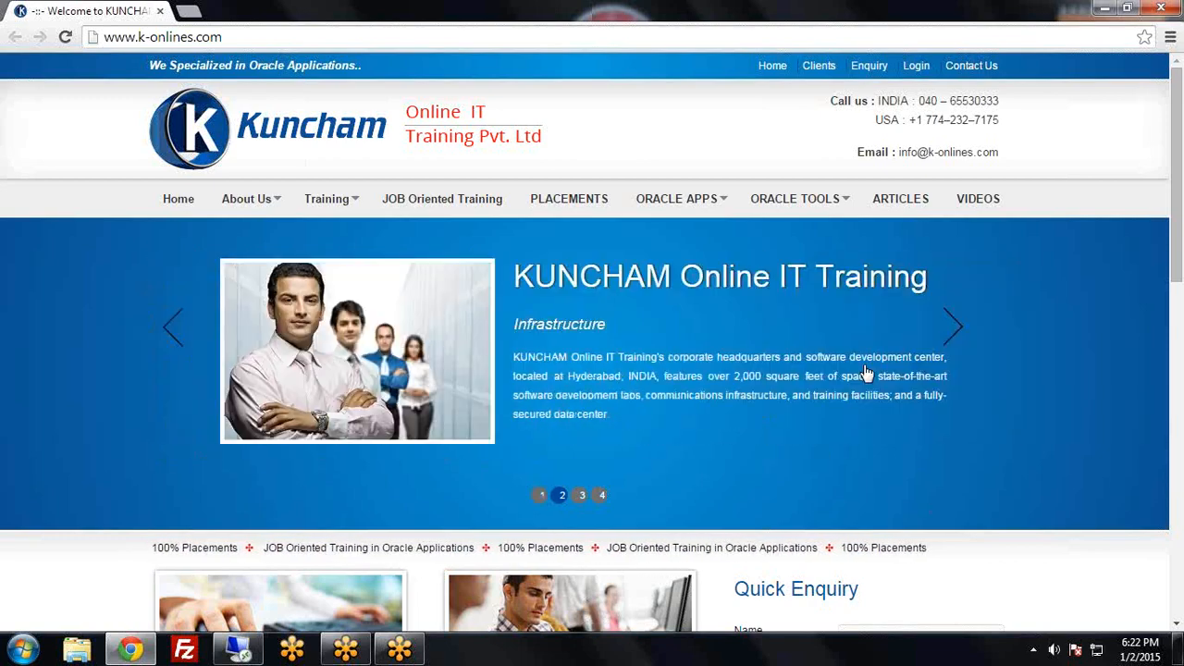
pyautogui.click(143, 654)
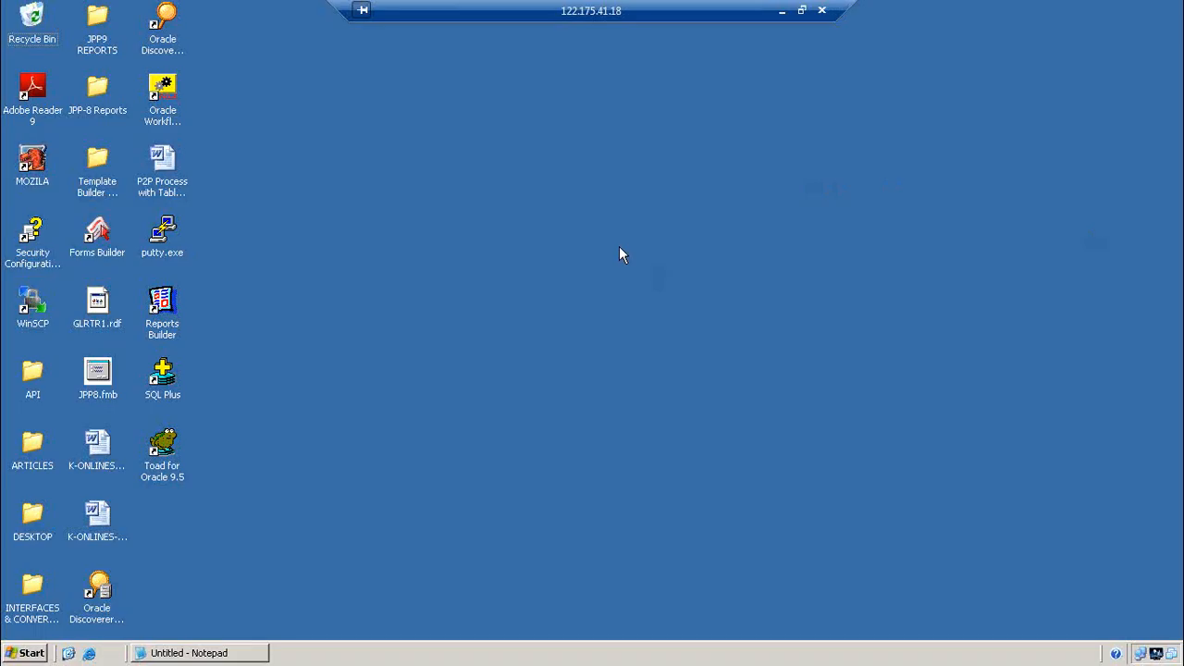
# Launch Reports Builder from its desktop shortcut and choose 'Build a new report manually'
pyautogui.rightClick(423, 231)
pyautogui.click(444, 257)
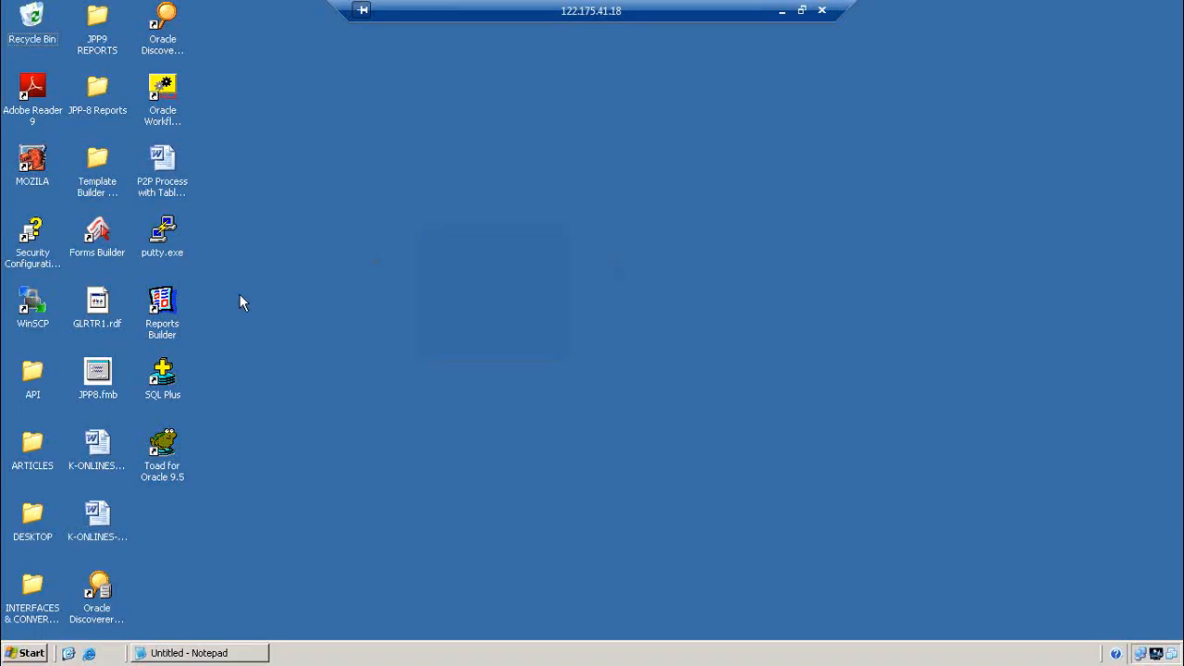
pyautogui.doubleClick(162, 314)
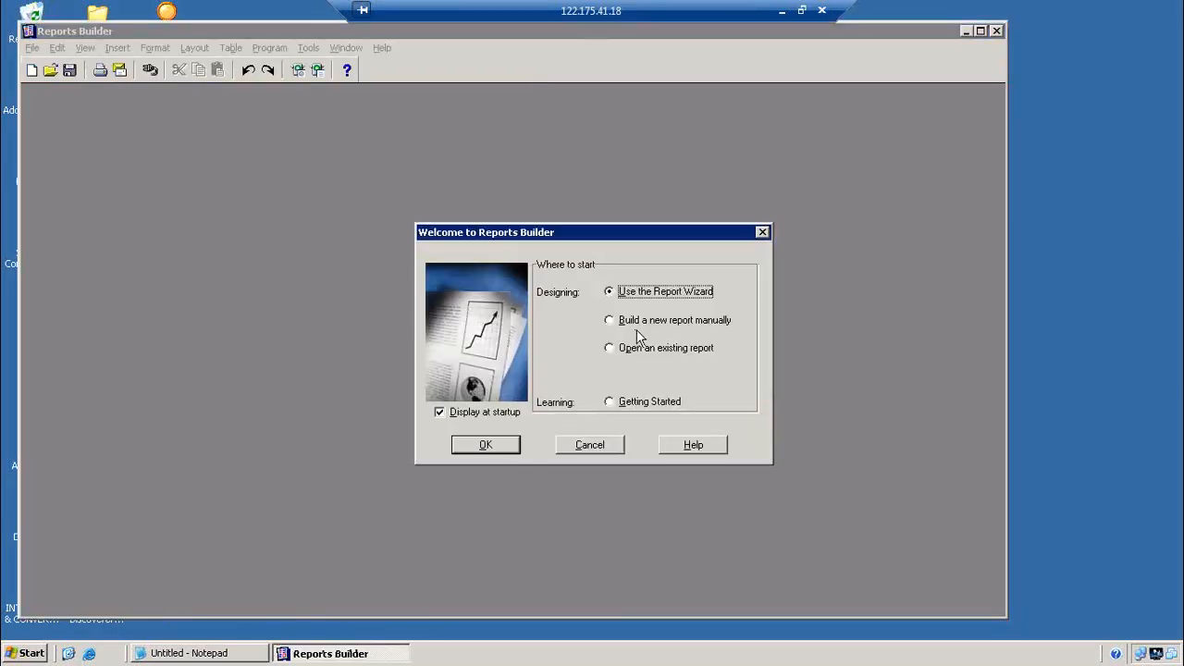
pyautogui.click(638, 324)
pyautogui.click(488, 445)
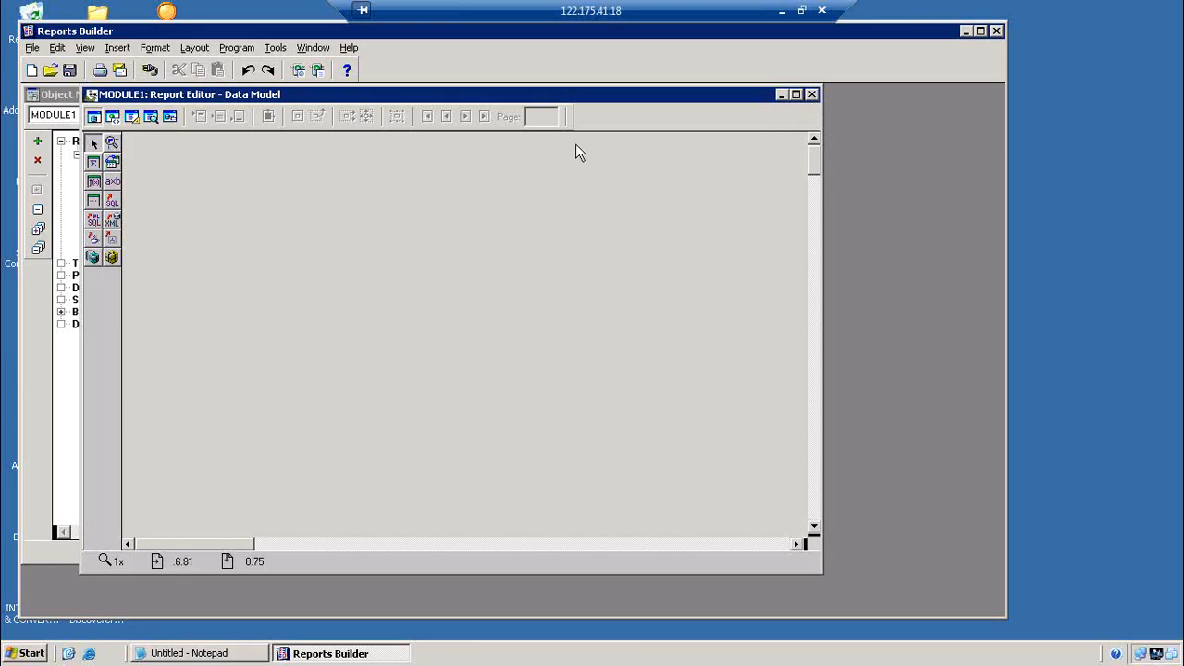
# Add query Q_1 'SELECT * FROM EMP', connecting with the database username and password
pyautogui.click(112, 203)
pyautogui.click(265, 216)
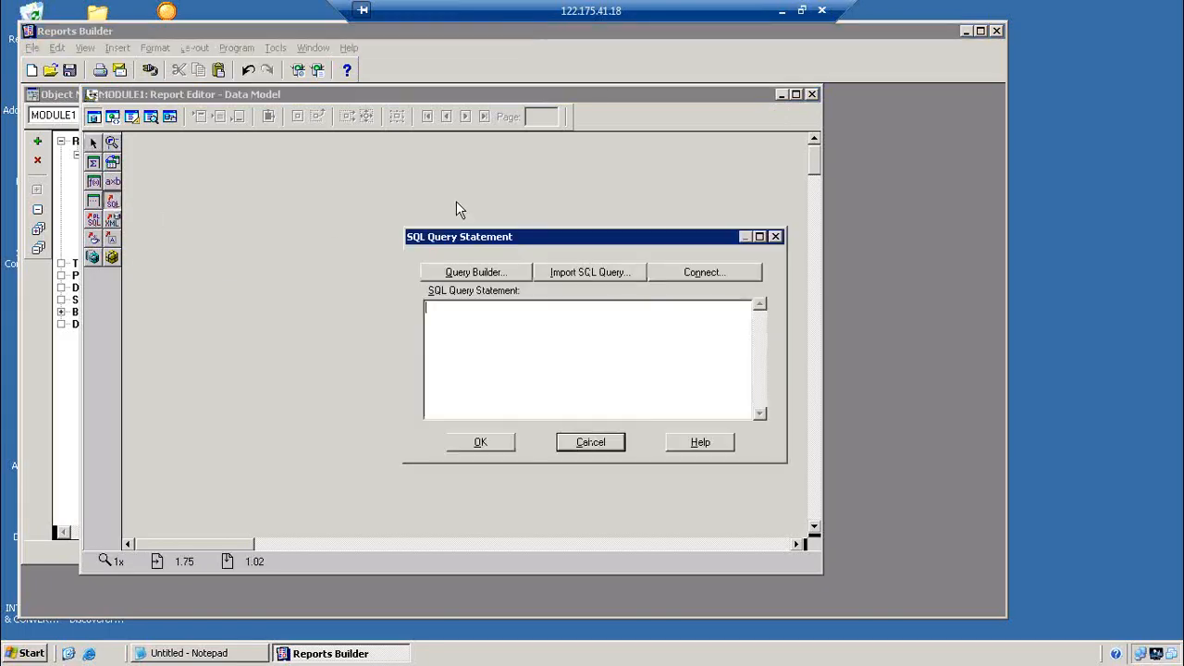
pyautogui.write('SELECT ')
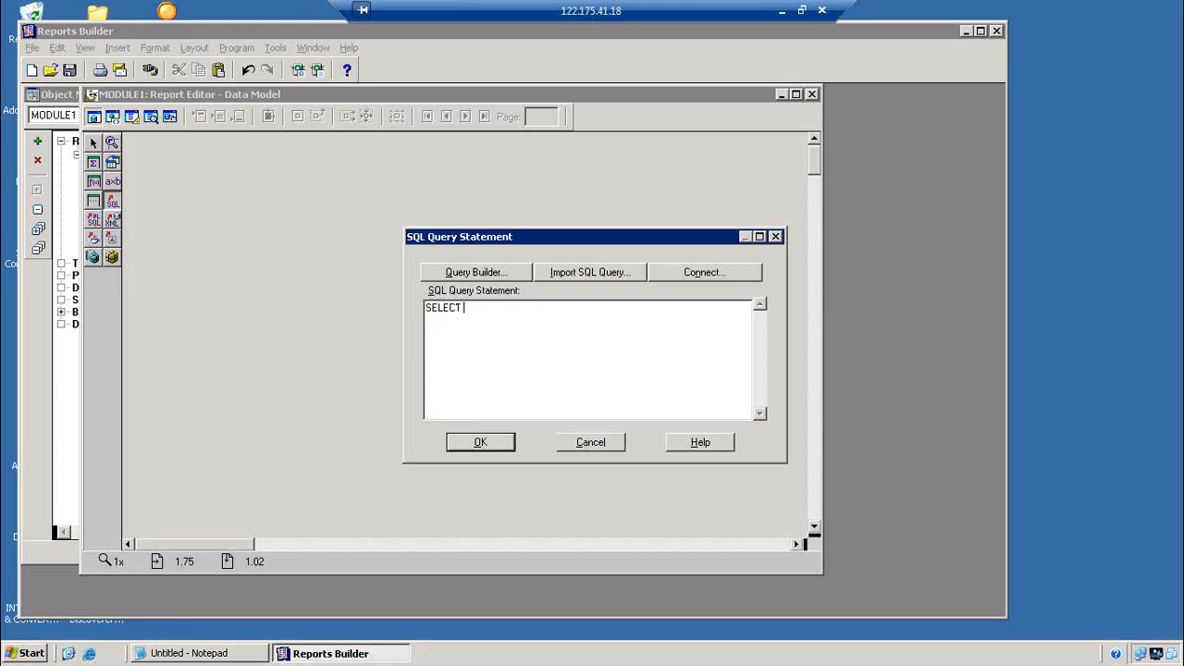
pyautogui.write('* FROM EMP')
pyautogui.click(687, 272)
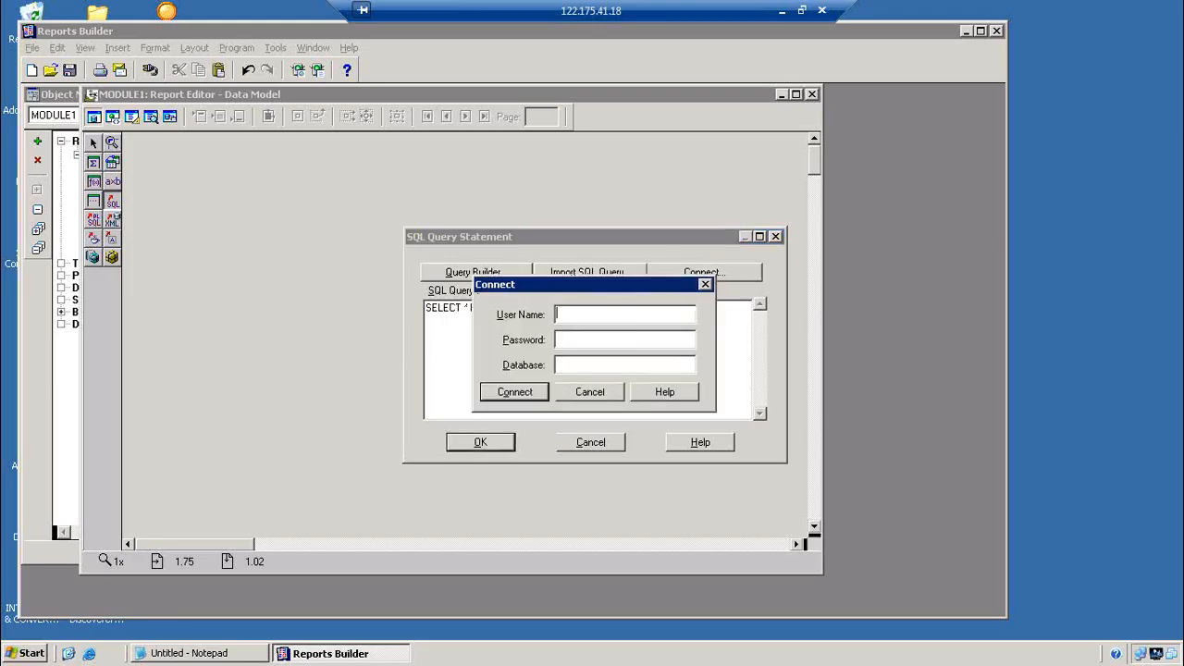
pyautogui.write('APPS/APPS@VIS')
pyautogui.click(515, 391)
pyautogui.click(481, 442)
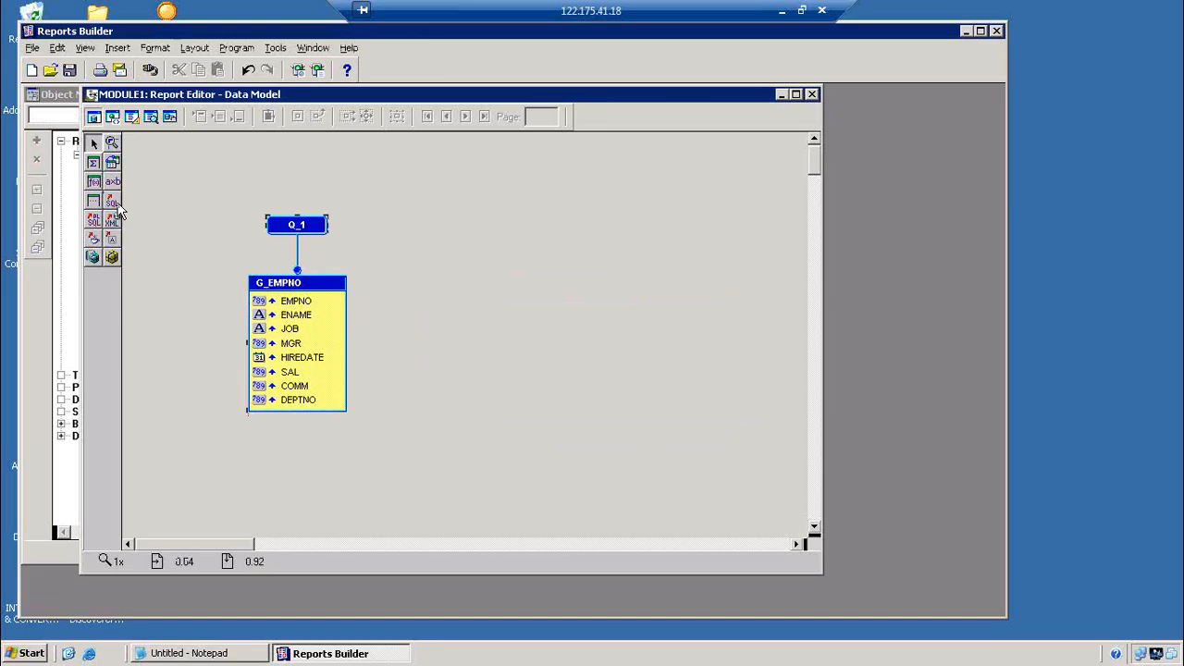
# Add a second query Q_2 'SELECT * FROM DEPT' to the data model
pyautogui.click(113, 202)
pyautogui.click(521, 267)
pyautogui.write('SEL')
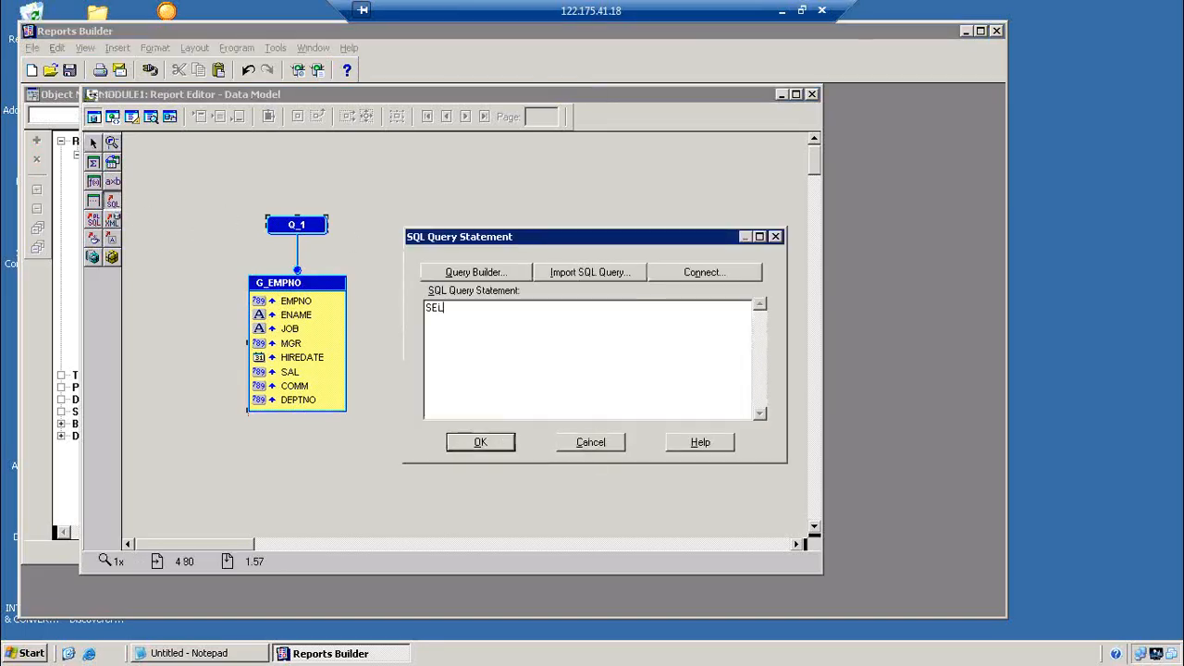
pyautogui.write('ECT * FROM DEPT')
pyautogui.click(478, 443)
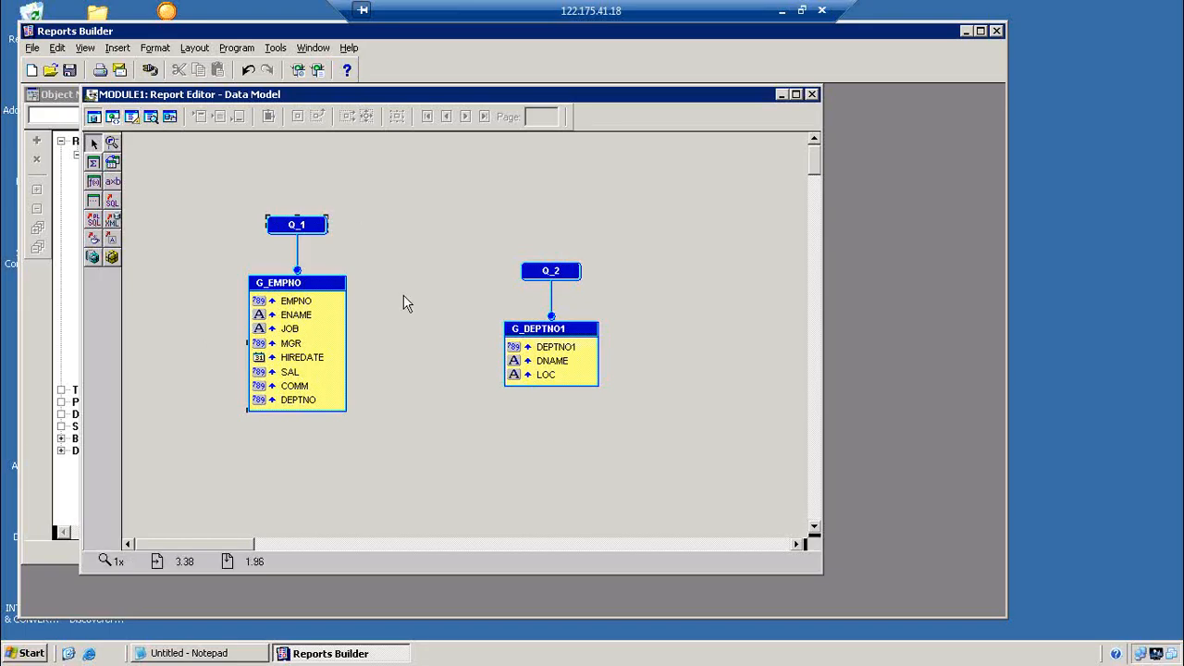
# Open the Paper Layout full-screen and move the body region to the page's top-left margin
pyautogui.click(131, 116)
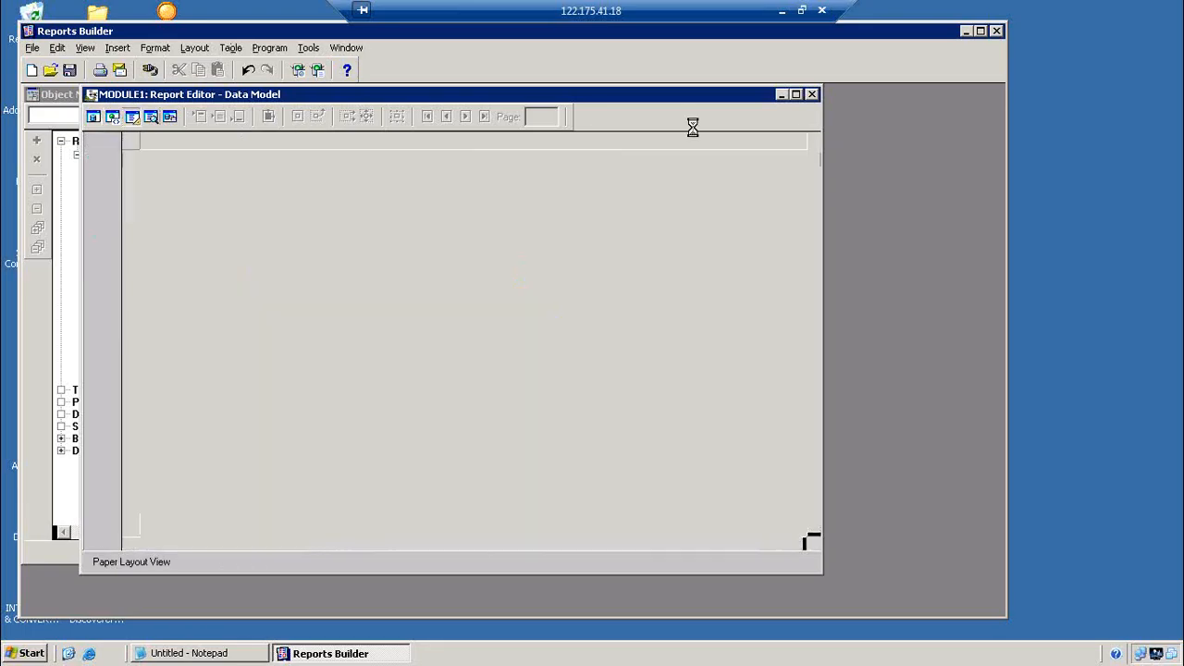
pyautogui.click(981, 32)
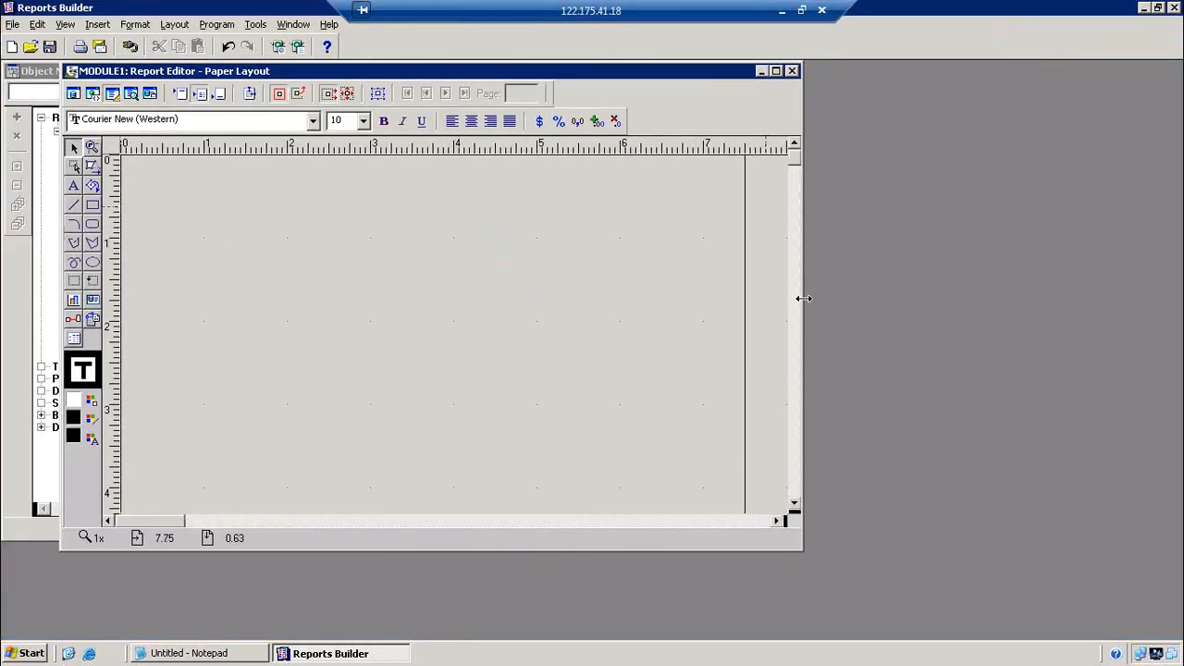
pyautogui.moveTo(804, 300); pyautogui.dragTo(952, 297)
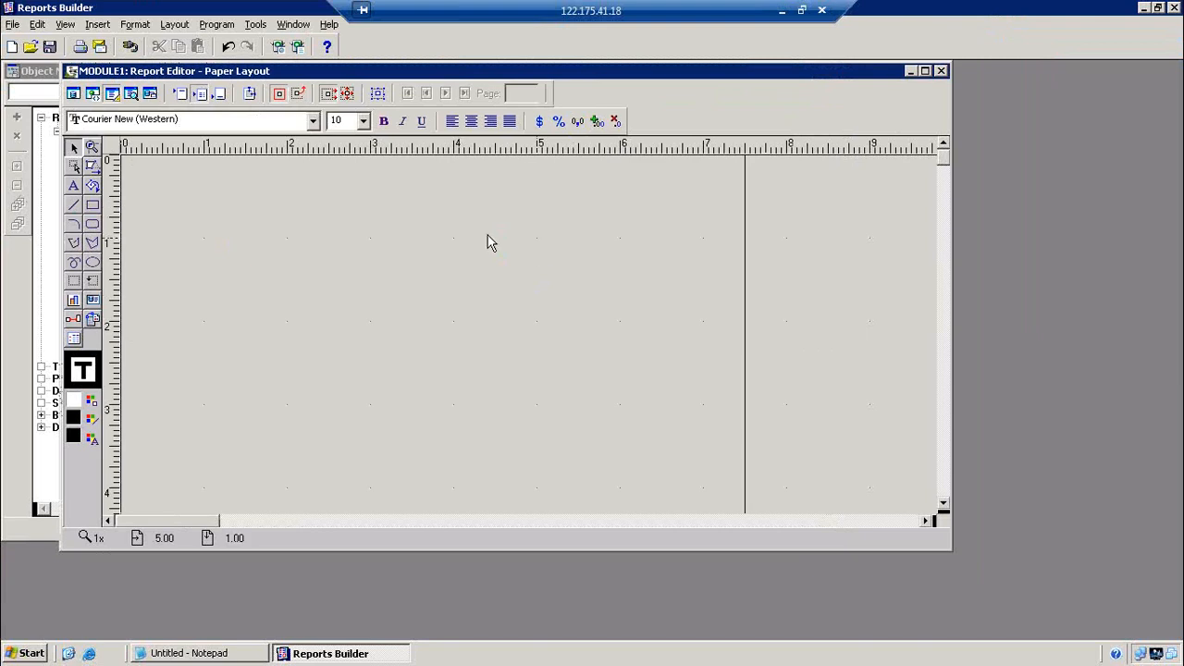
pyautogui.click(249, 95)
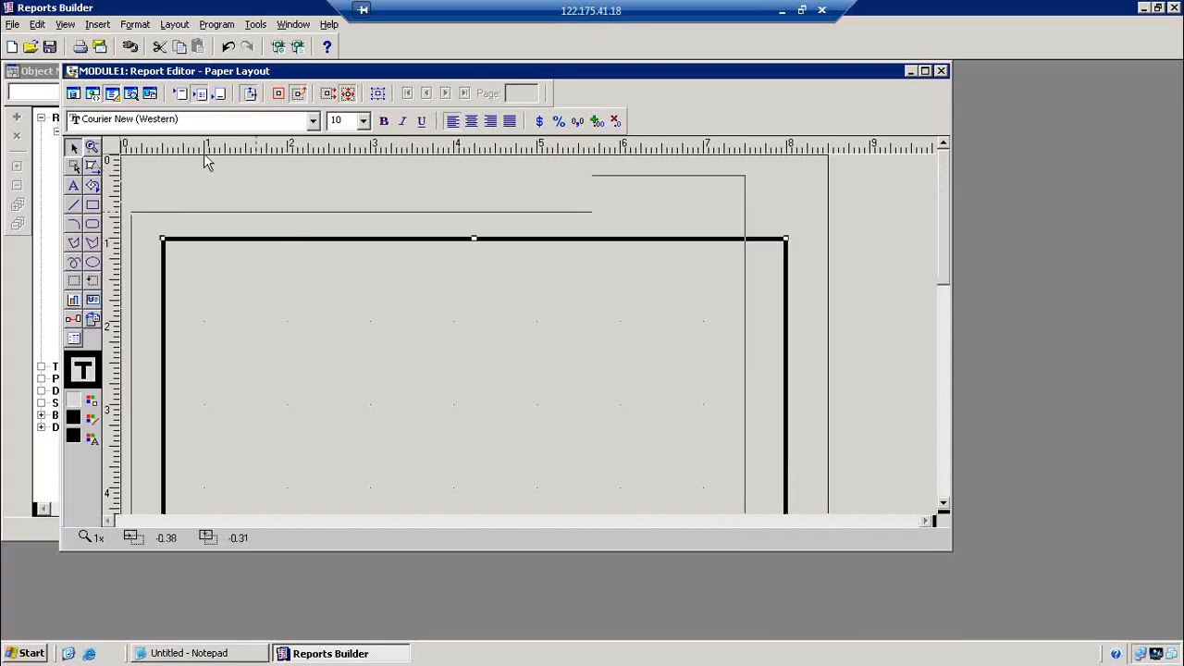
pyautogui.moveTo(205, 156); pyautogui.dragTo(199, 138)
pyautogui.click(250, 94)
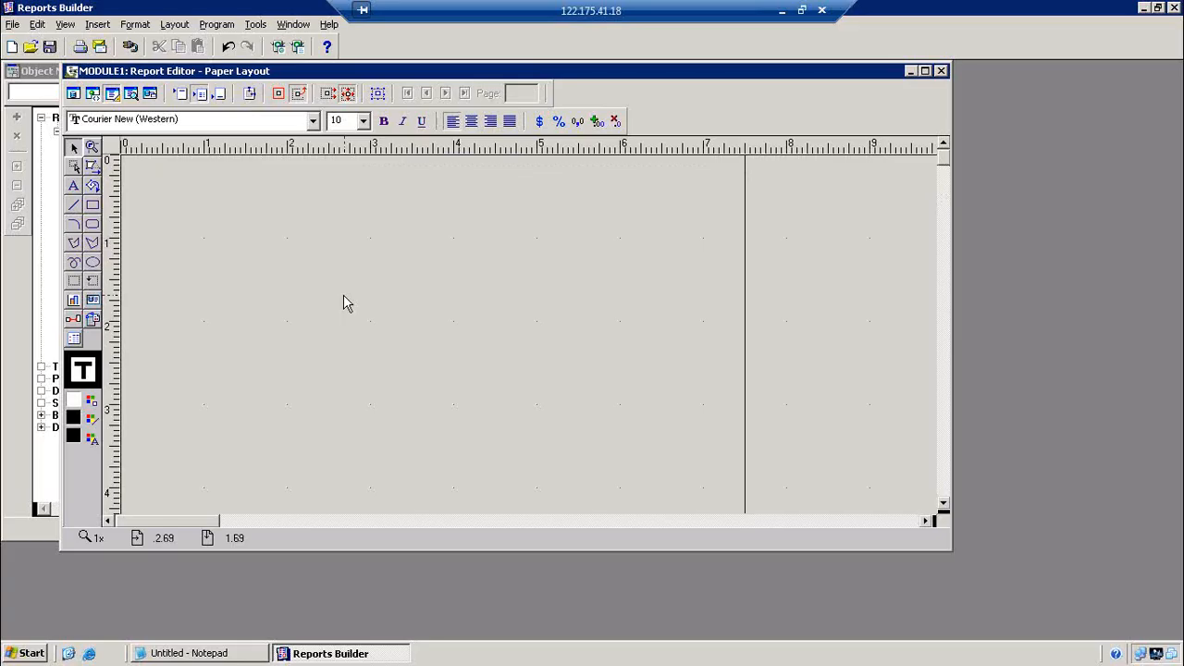
# Draw a large outer frame containing an upper and a lower inner frame
pyautogui.click(74, 281)
pyautogui.moveTo(132, 160); pyautogui.dragTo(735, 337)
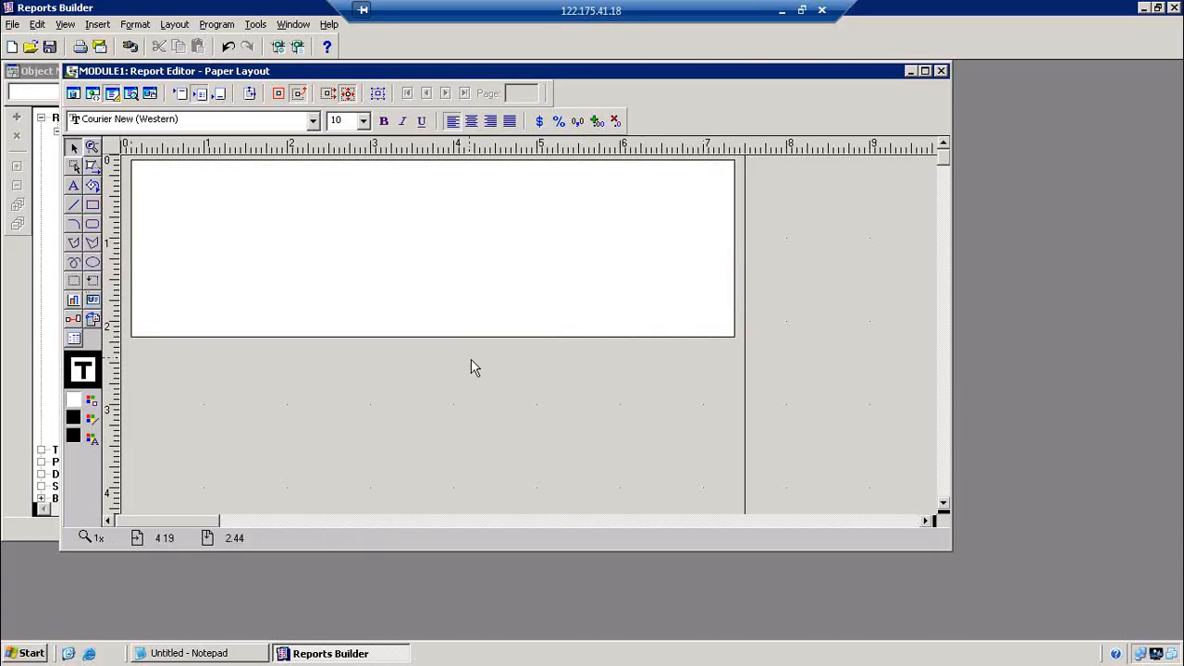
pyautogui.click(78, 283)
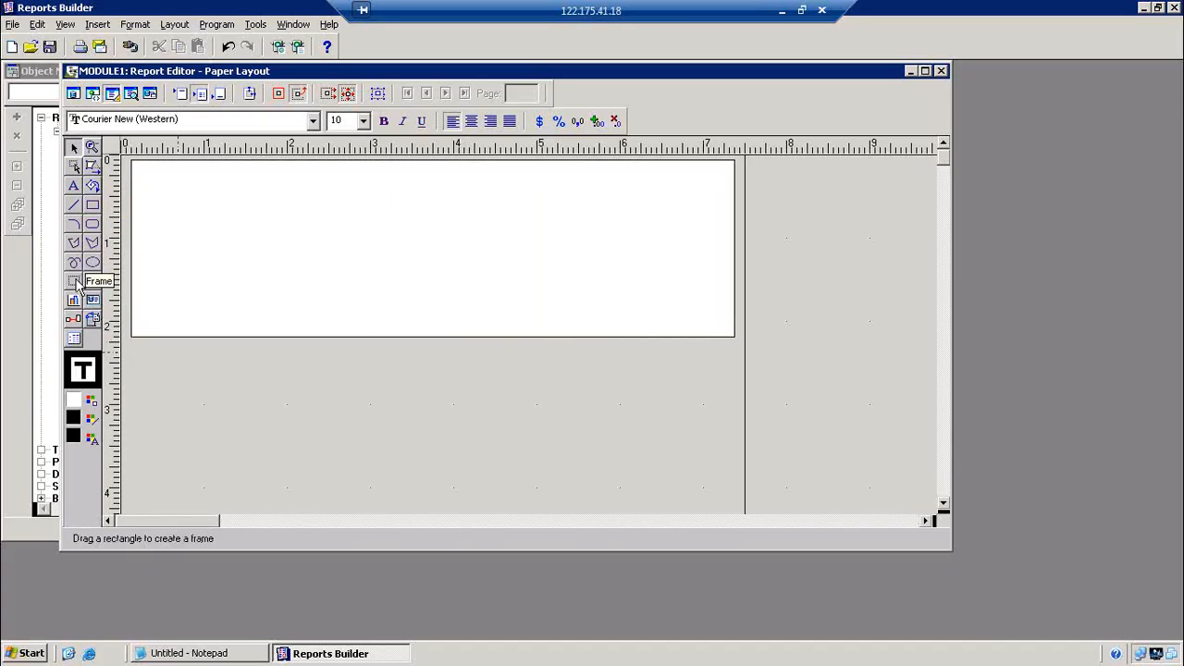
pyautogui.moveTo(146, 169)
pyautogui.mouseDown()
pyautogui.moveTo(299, 235)
pyautogui.moveTo(724, 238)
pyautogui.mouseUp()
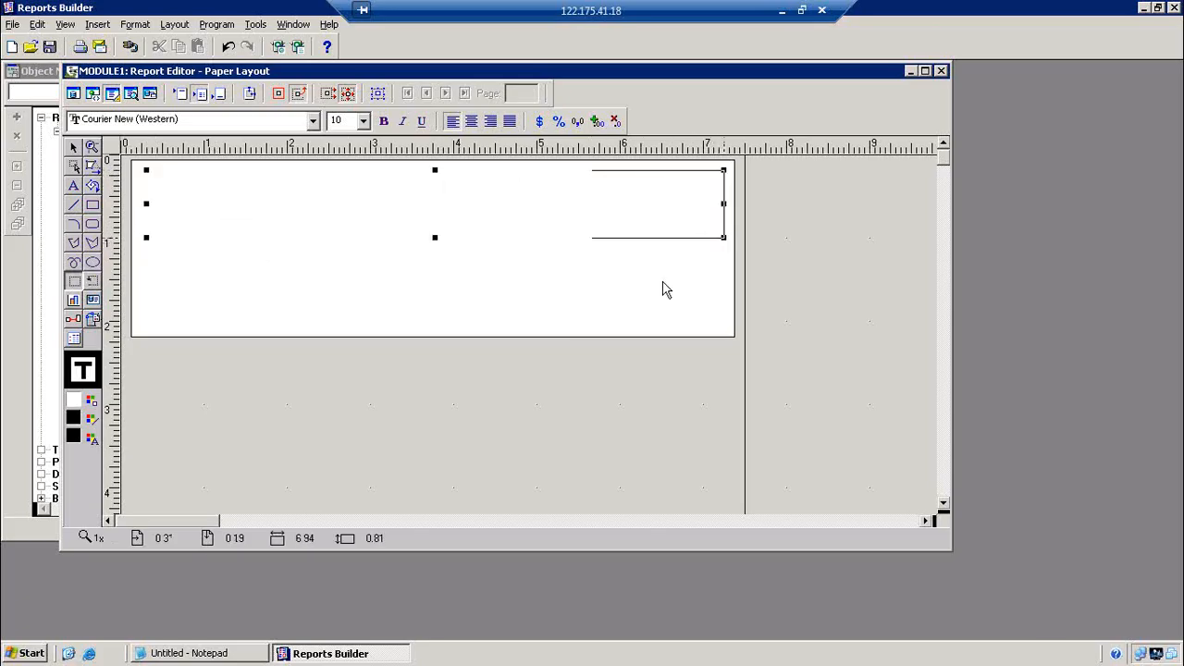
pyautogui.click(492, 424)
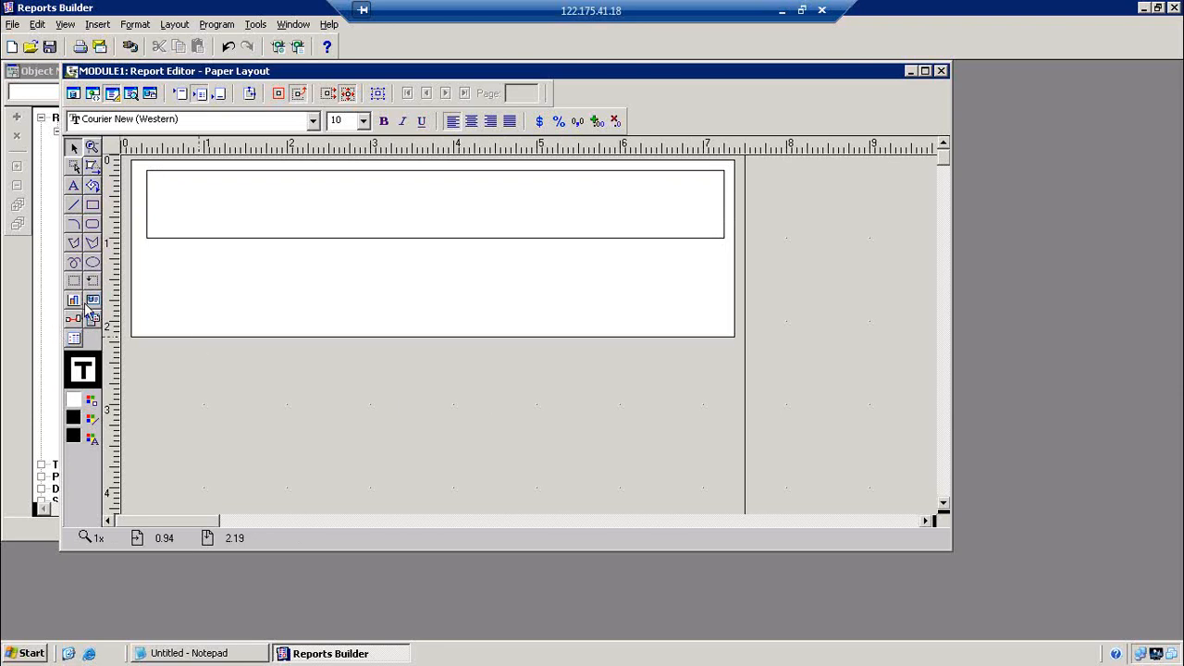
pyautogui.click(74, 280)
pyautogui.moveTo(203, 258); pyautogui.dragTo(683, 315)
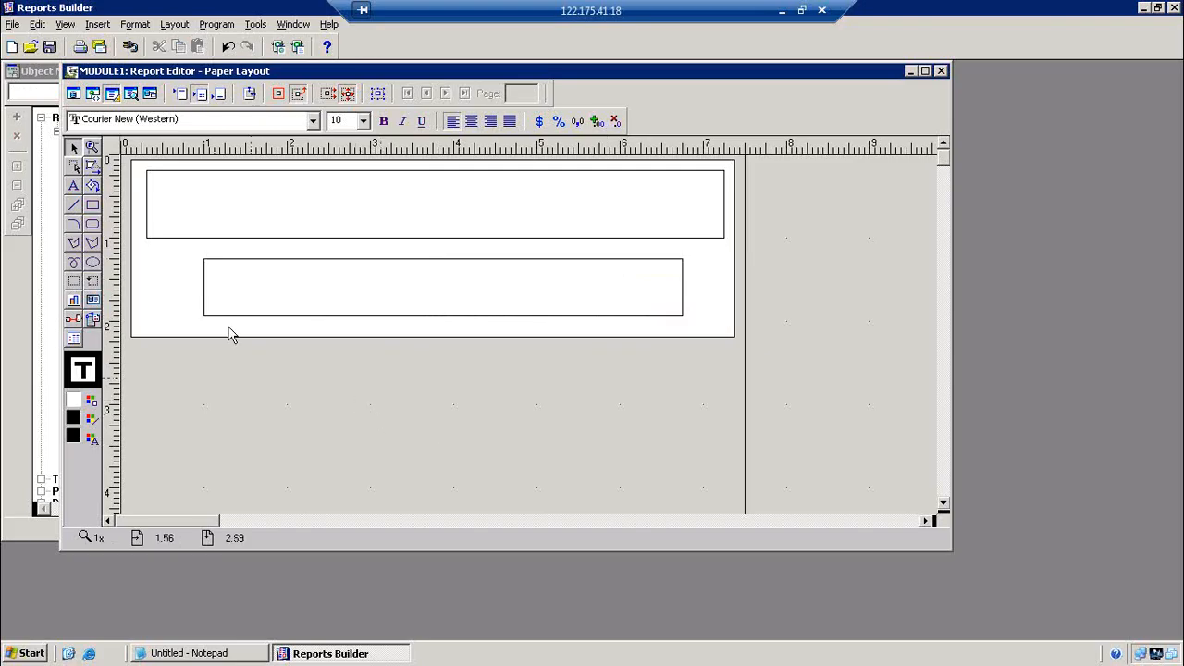
# Draw one field across each of the upper and lower inner frames
pyautogui.click(92, 280)
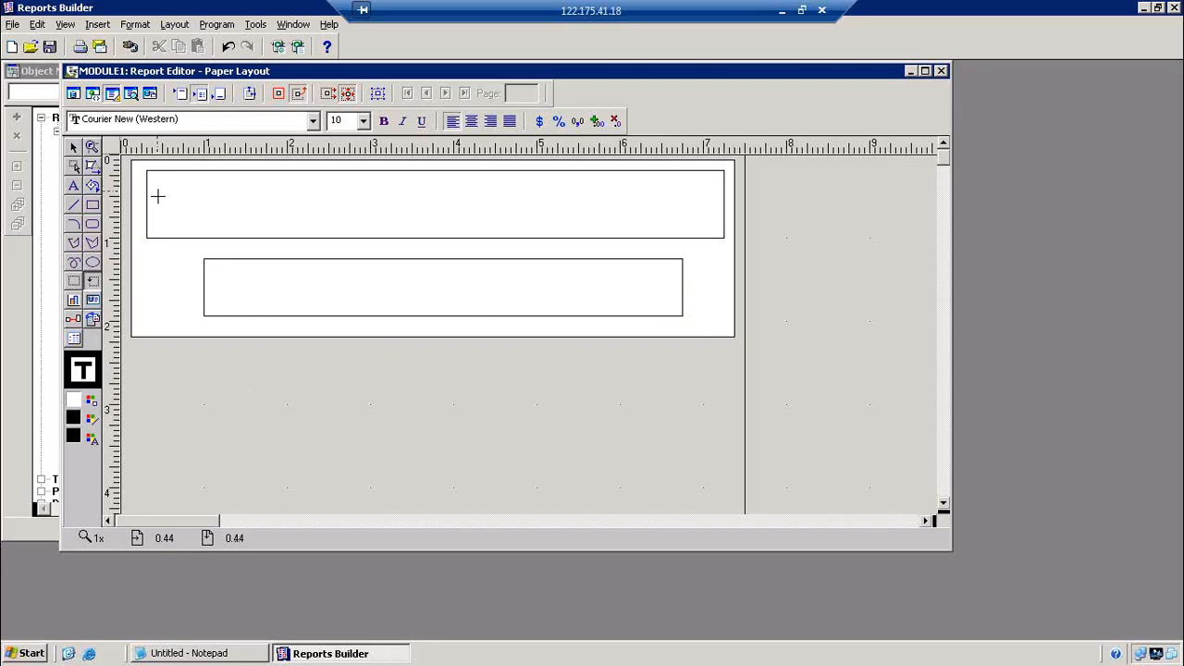
pyautogui.moveTo(157, 202); pyautogui.dragTo(719, 226)
pyautogui.click(496, 418)
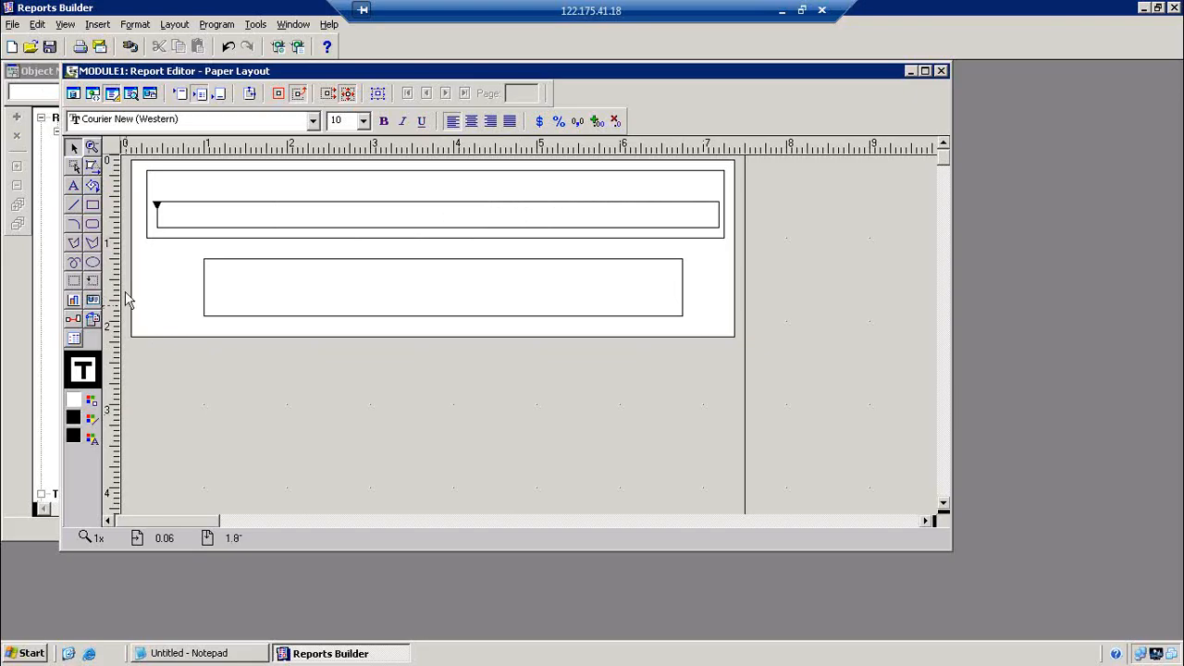
pyautogui.click(93, 280)
pyautogui.moveTo(214, 285); pyautogui.dragTo(626, 311)
pyautogui.click(452, 440)
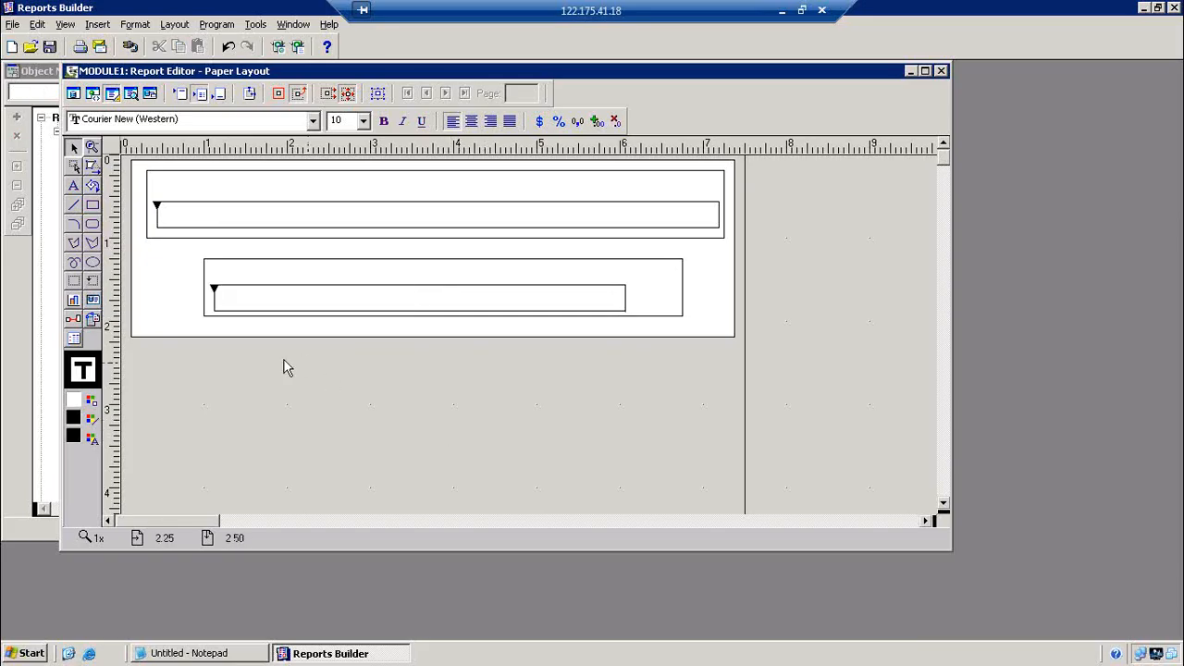
# Set frames M_1, M_2 and M_3 to expand both vertically and horizontally
pyautogui.doubleClick(177, 279)
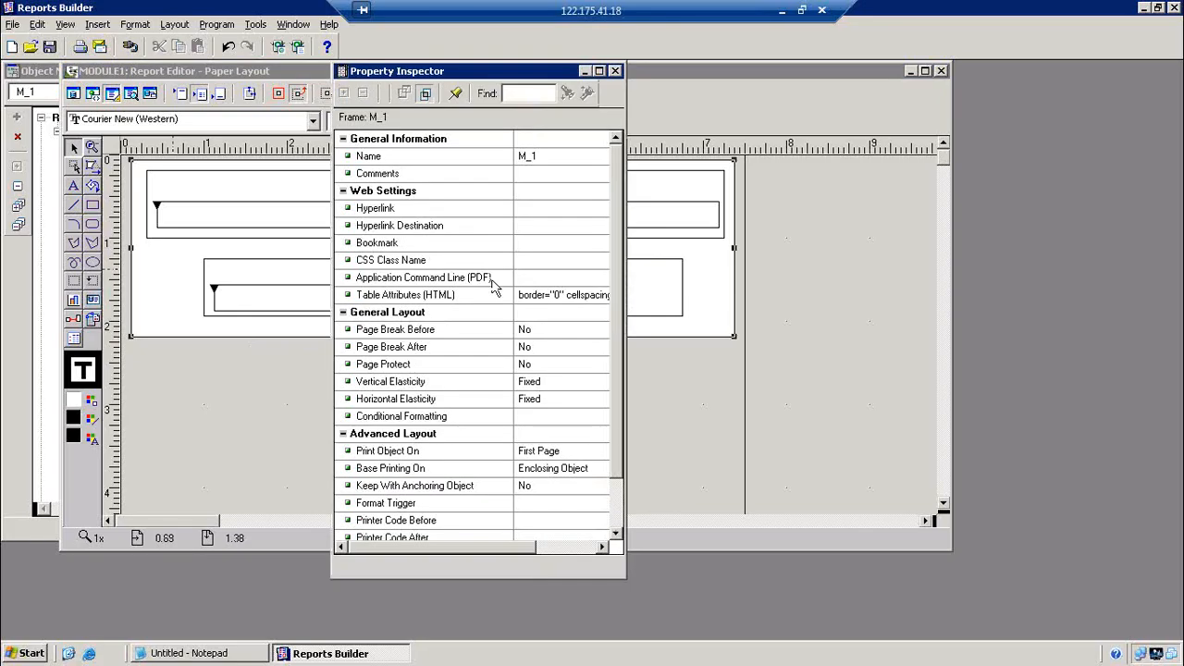
pyautogui.doubleClick(542, 381)
pyautogui.doubleClick(543, 399)
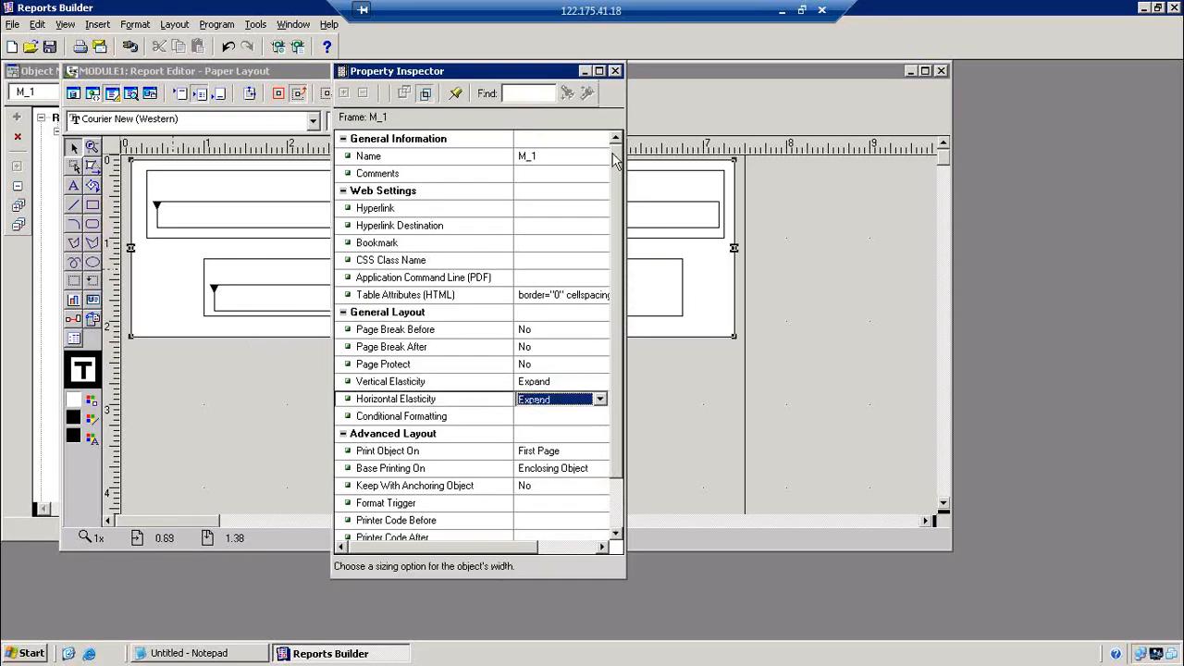
pyautogui.click(615, 71)
pyautogui.doubleClick(317, 188)
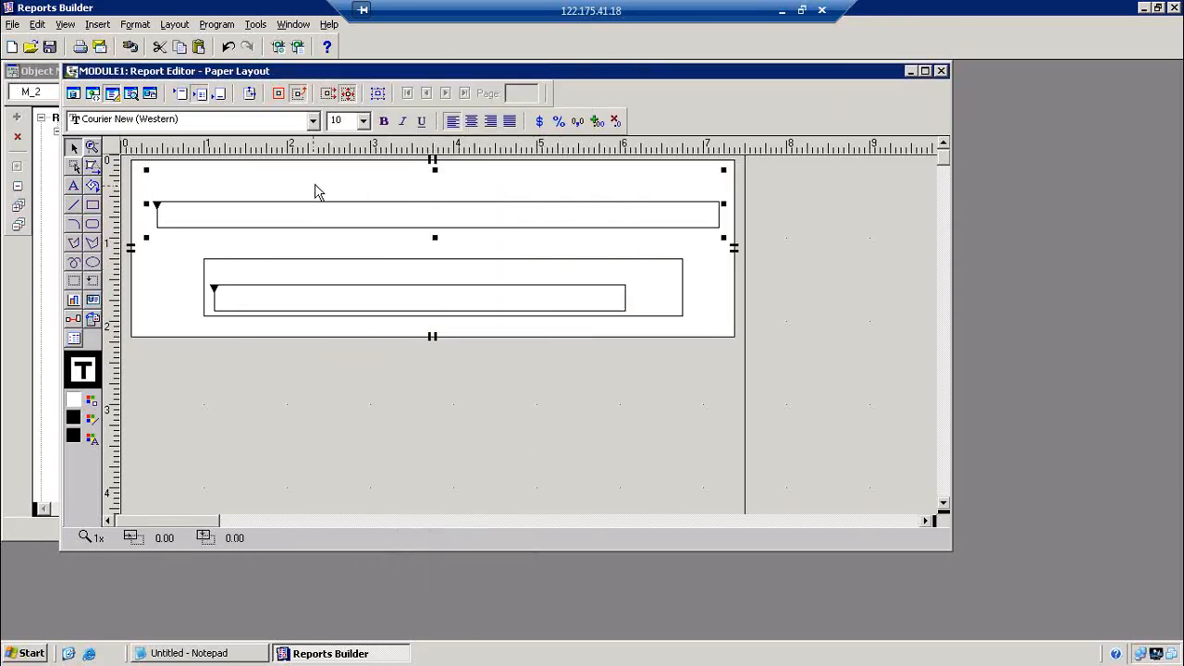
pyautogui.doubleClick(542, 382)
pyautogui.doubleClick(542, 399)
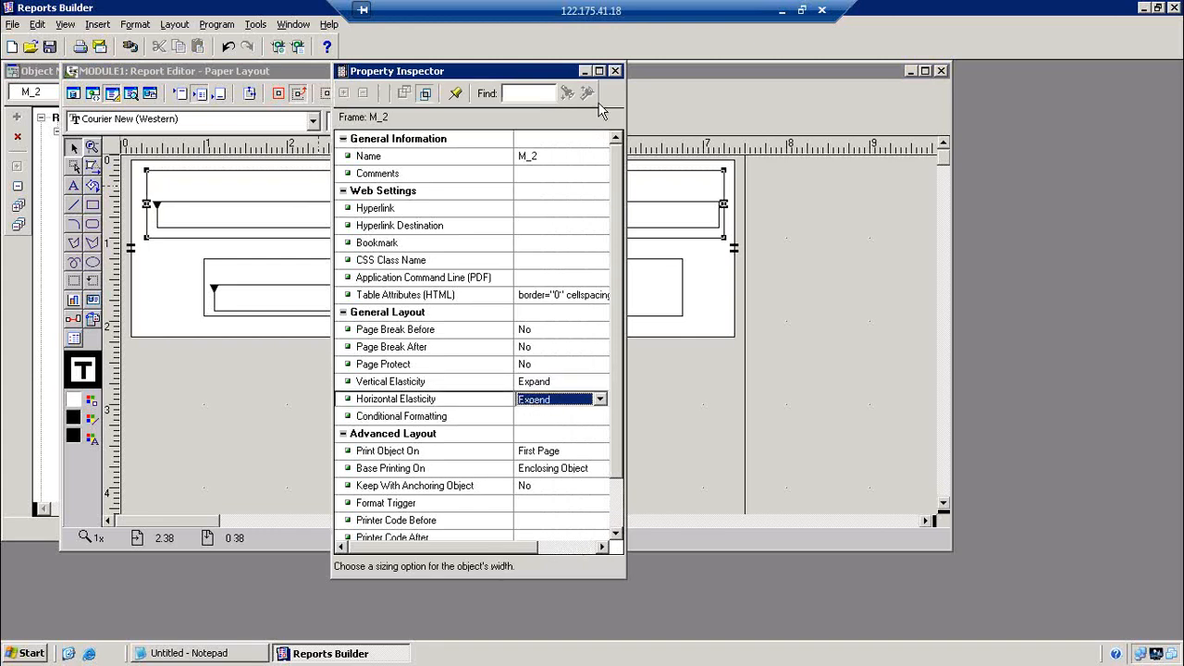
pyautogui.click(615, 71)
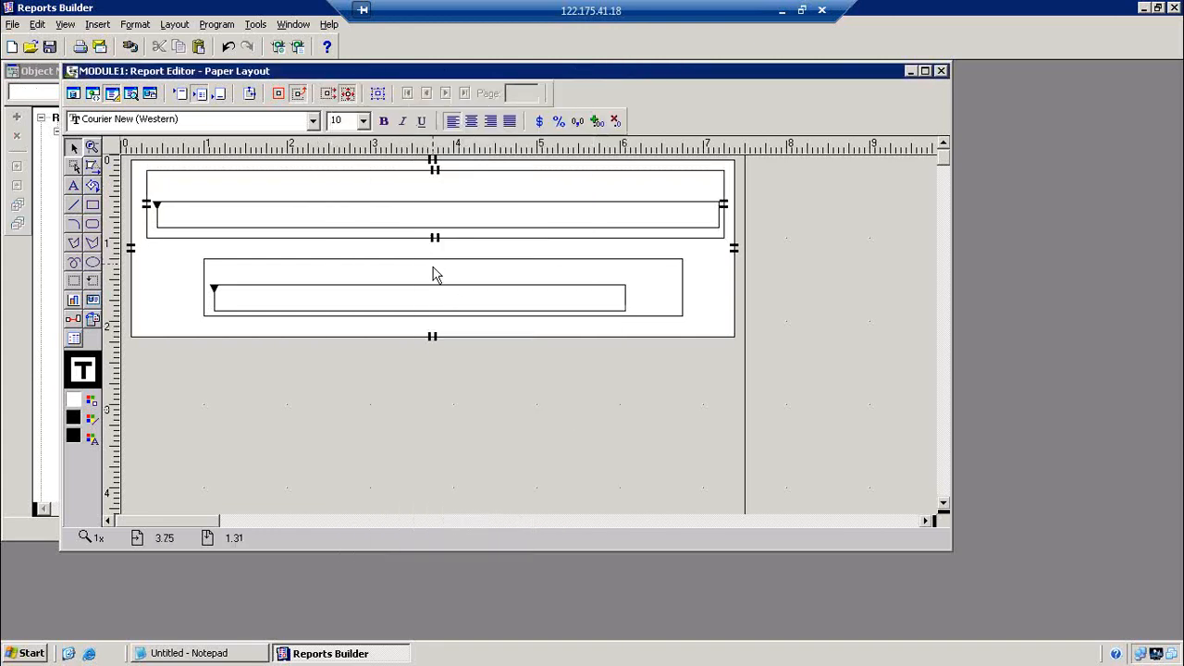
pyautogui.doubleClick(436, 270)
pyautogui.doubleClick(550, 381)
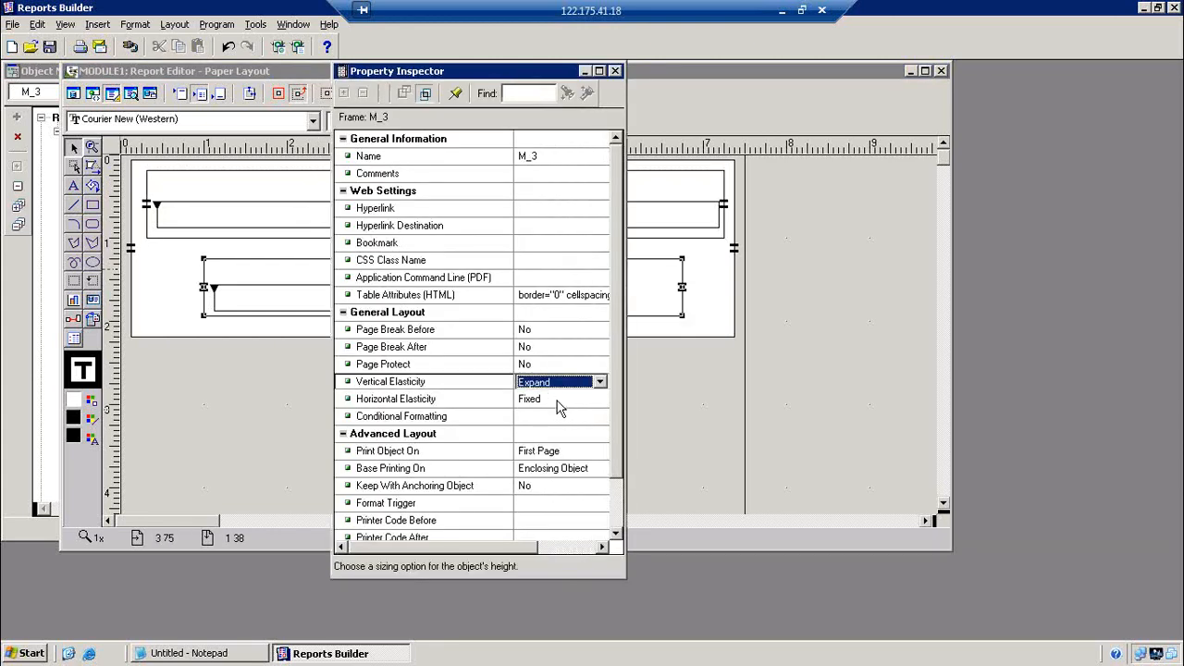
pyautogui.doubleClick(555, 399)
pyautogui.click(615, 71)
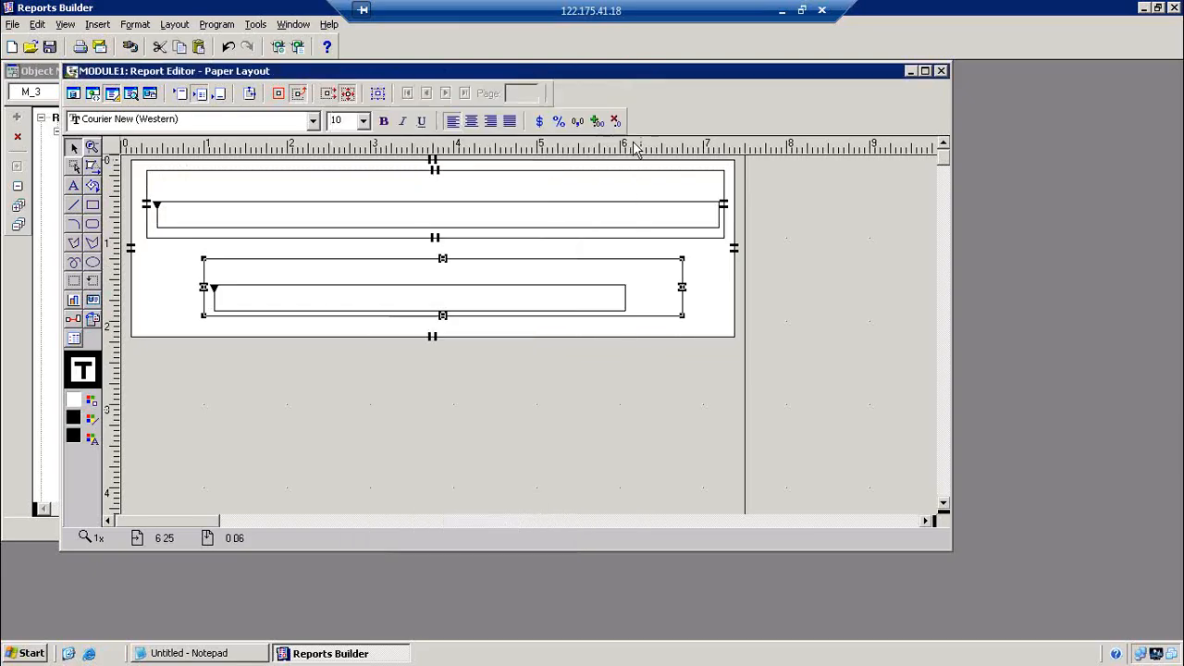
pyautogui.click(611, 369)
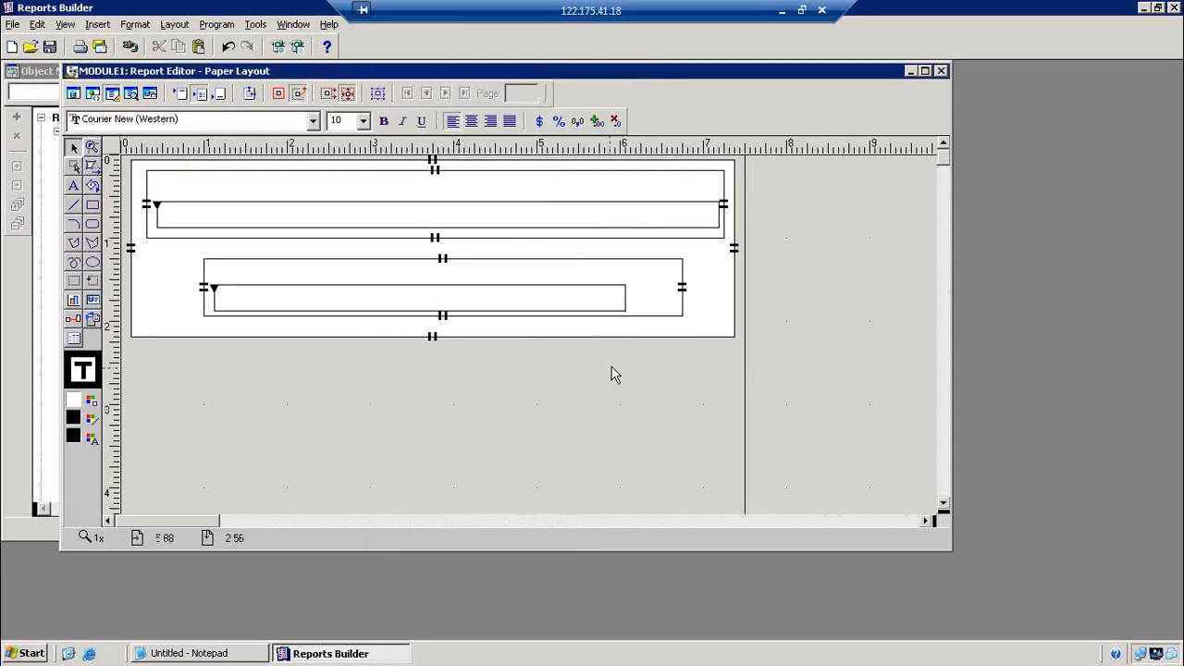
# Set repeating frame R_1's source to G_EMPNO and R_2's source to G_DEPTNO1
pyautogui.doubleClick(273, 215)
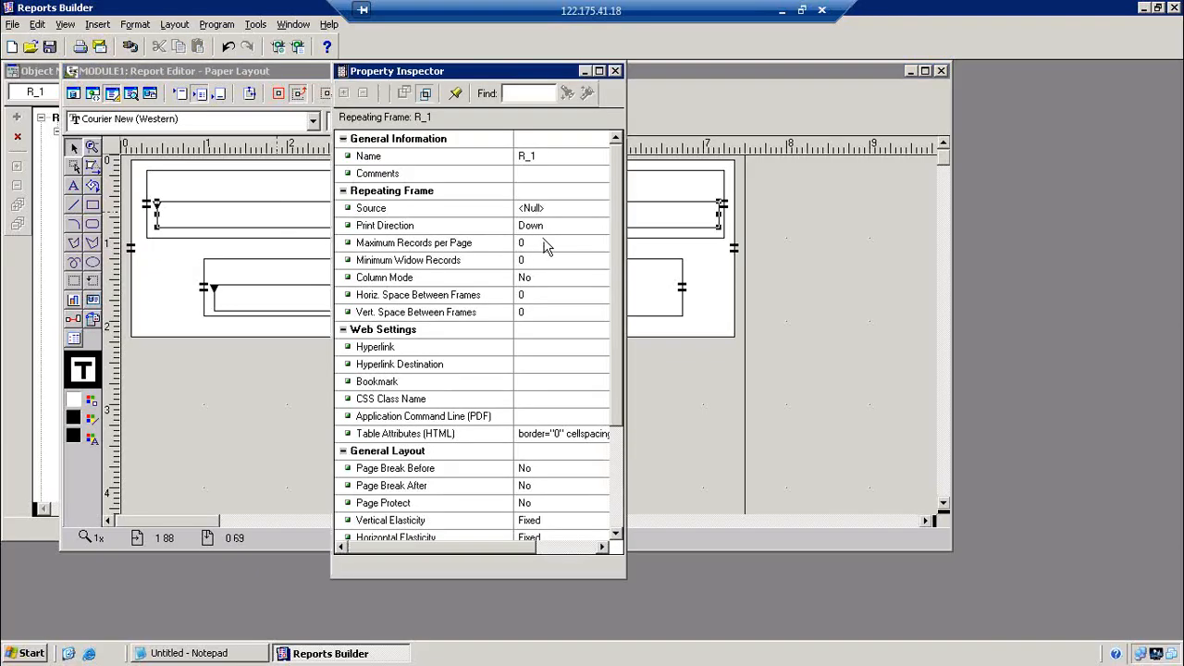
pyautogui.click(558, 208)
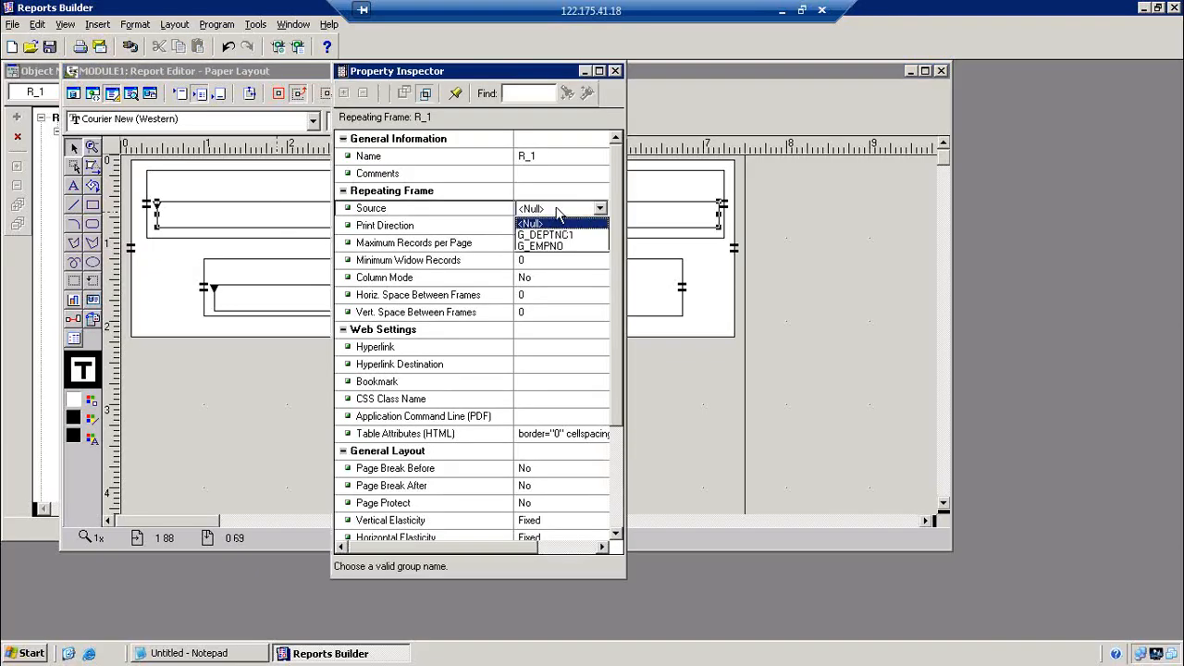
pyautogui.click(558, 247)
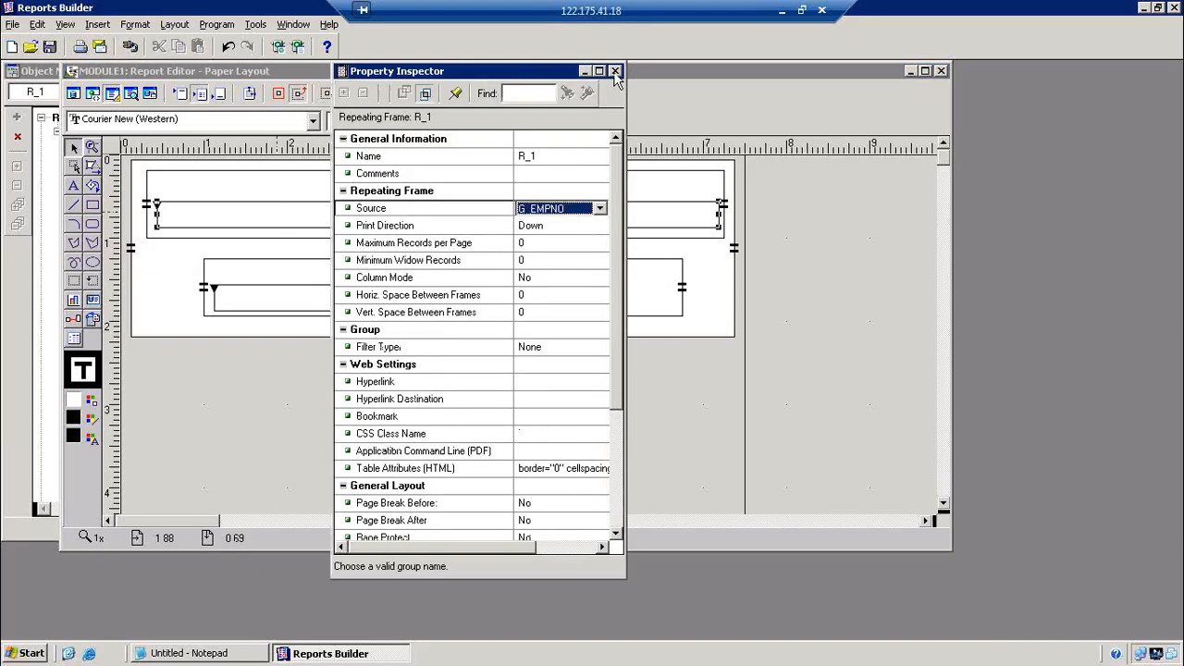
pyautogui.click(616, 72)
pyautogui.doubleClick(478, 305)
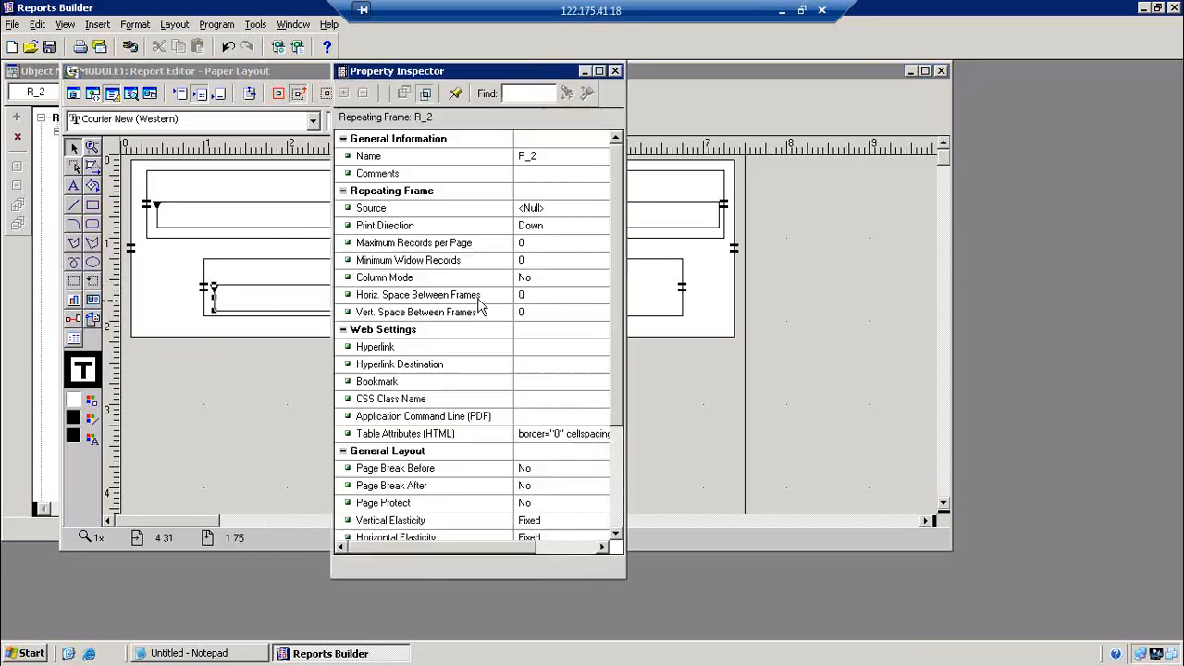
pyautogui.click(546, 212)
pyautogui.click(545, 236)
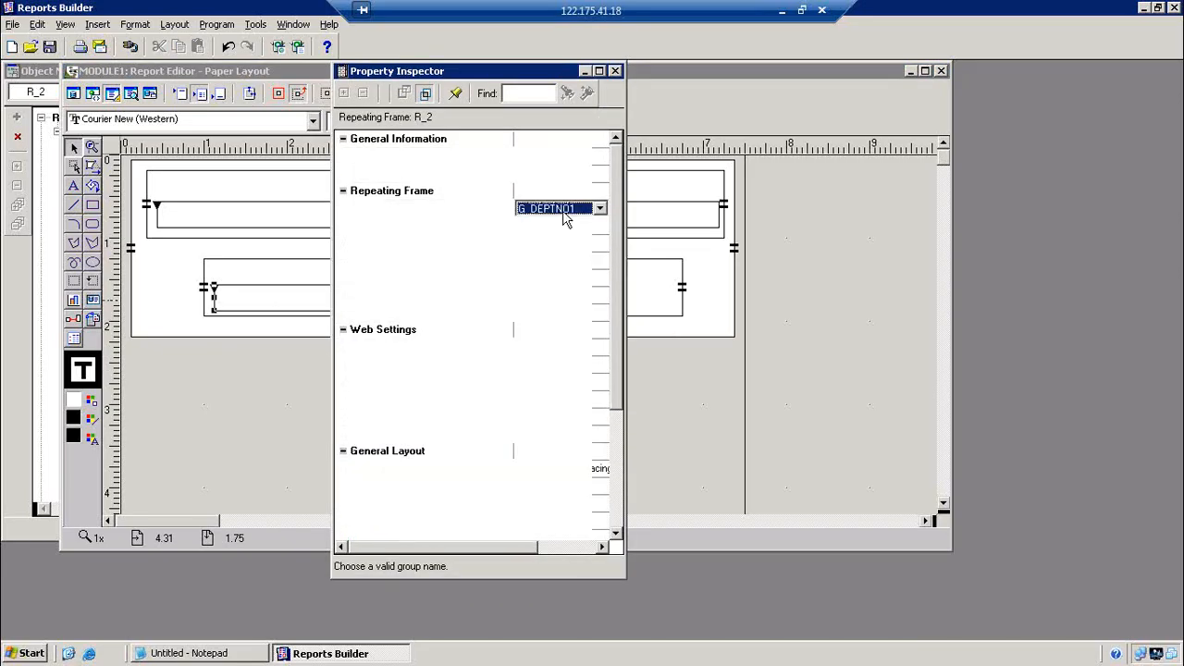
pyautogui.click(616, 72)
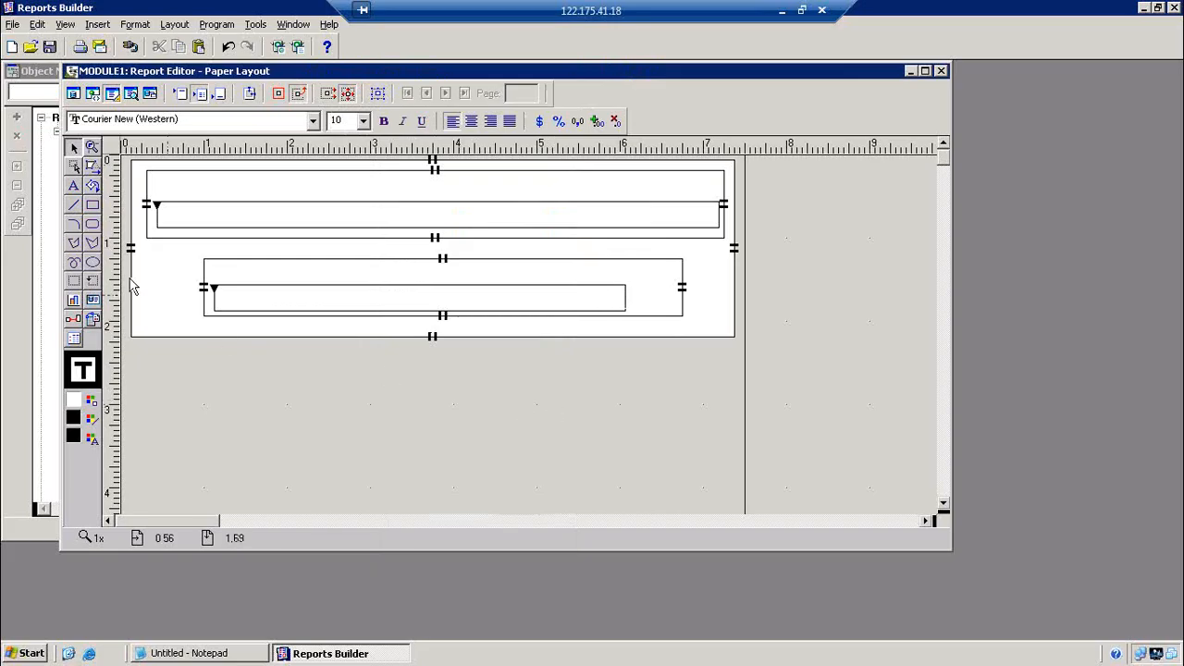
# Draw field F_1 in the top repeating frame and duplicate it into F_2–F_8 with Ctrl+D
pyautogui.click(93, 302)
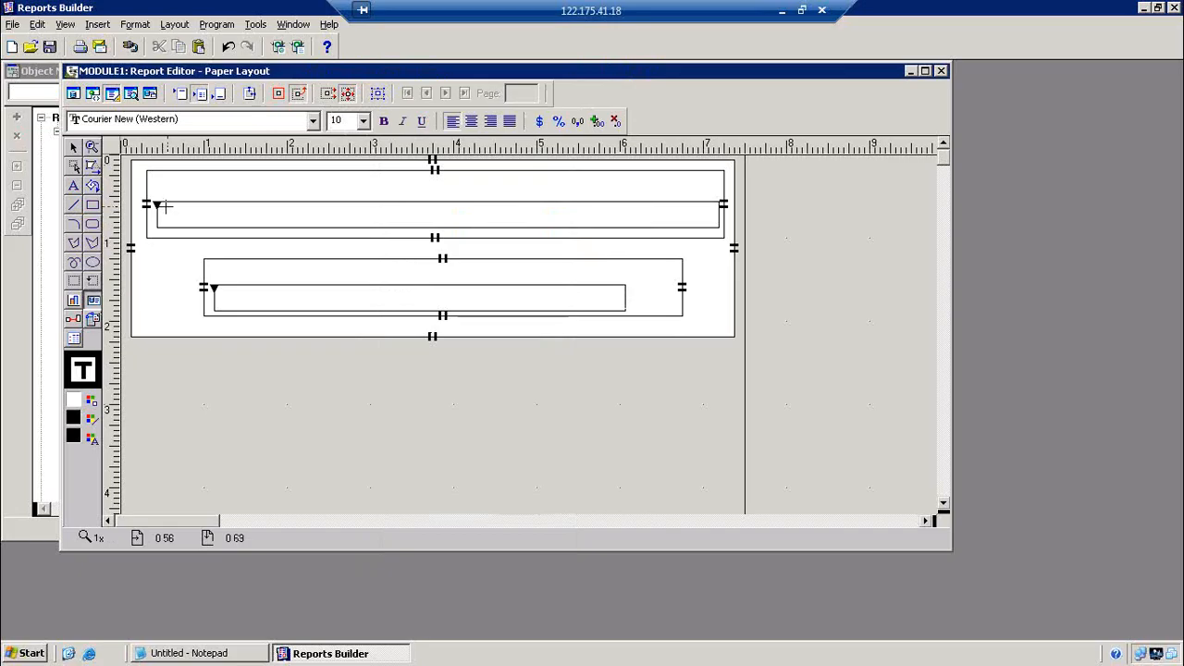
pyautogui.click(168, 210)
pyautogui.moveTo(197, 216); pyautogui.dragTo(242, 214)
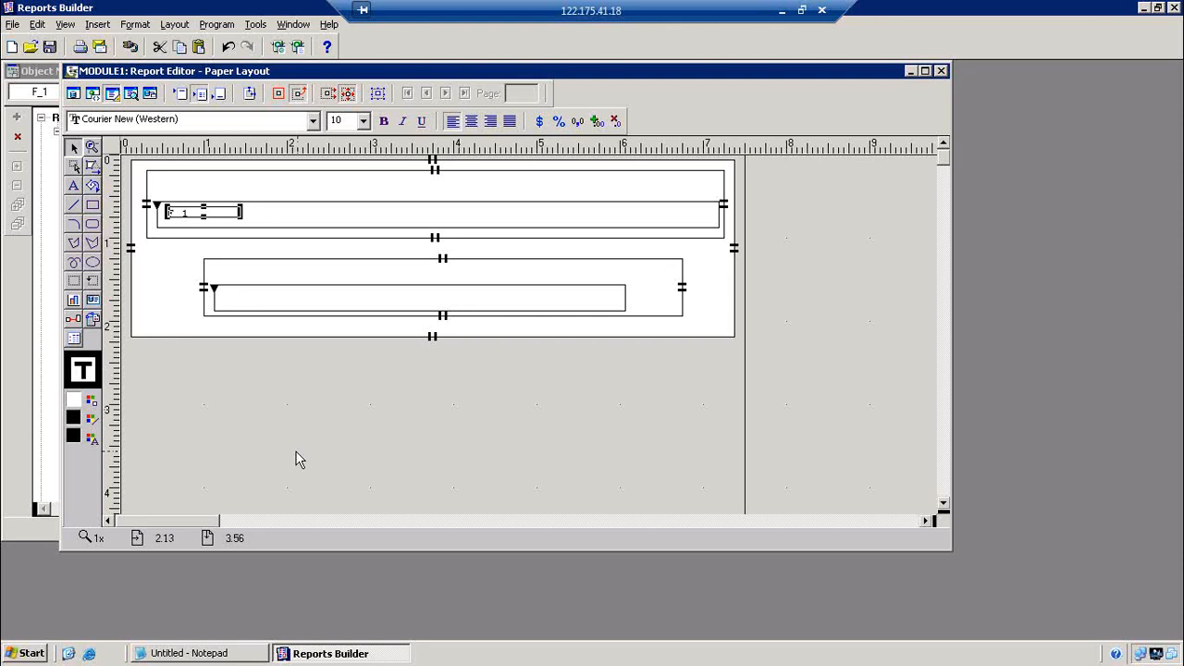
pyautogui.hotkey('ctrl', 'd')
pyautogui.hotkey('ctrl', 'd')
pyautogui.hotkey('ctrl', 'd')
pyautogui.hotkey('ctrl', 'd')
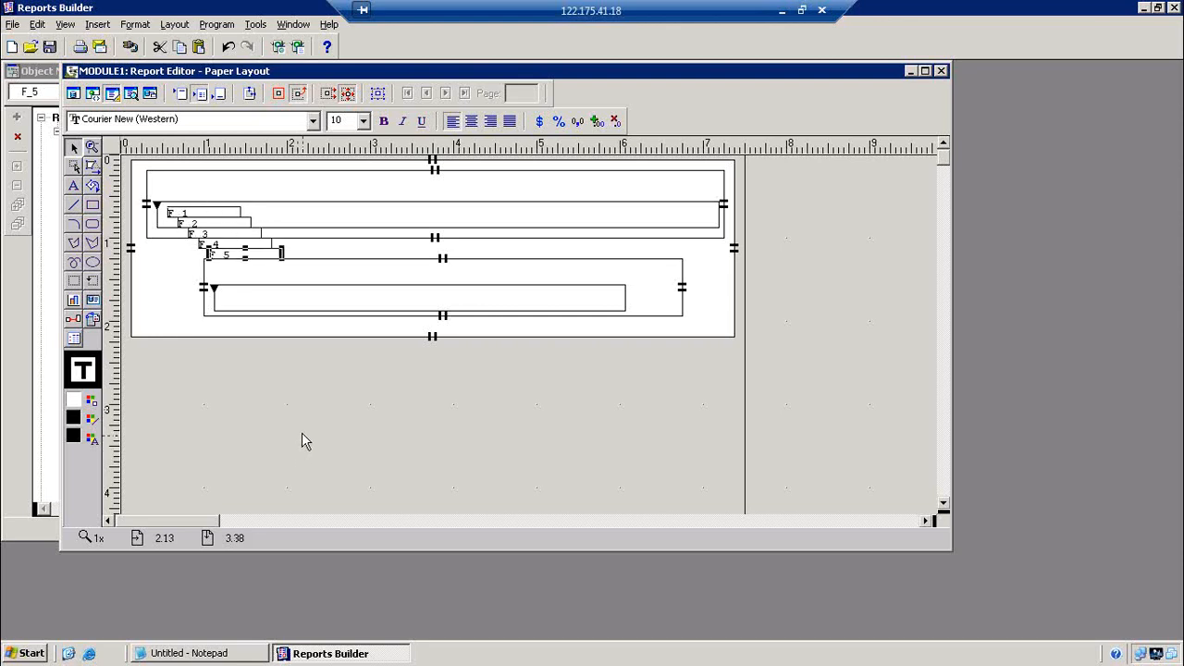
pyautogui.hotkey('ctrl', 'd')
pyautogui.hotkey('ctrl', 'd')
pyautogui.hotkey('ctrl', 'd')
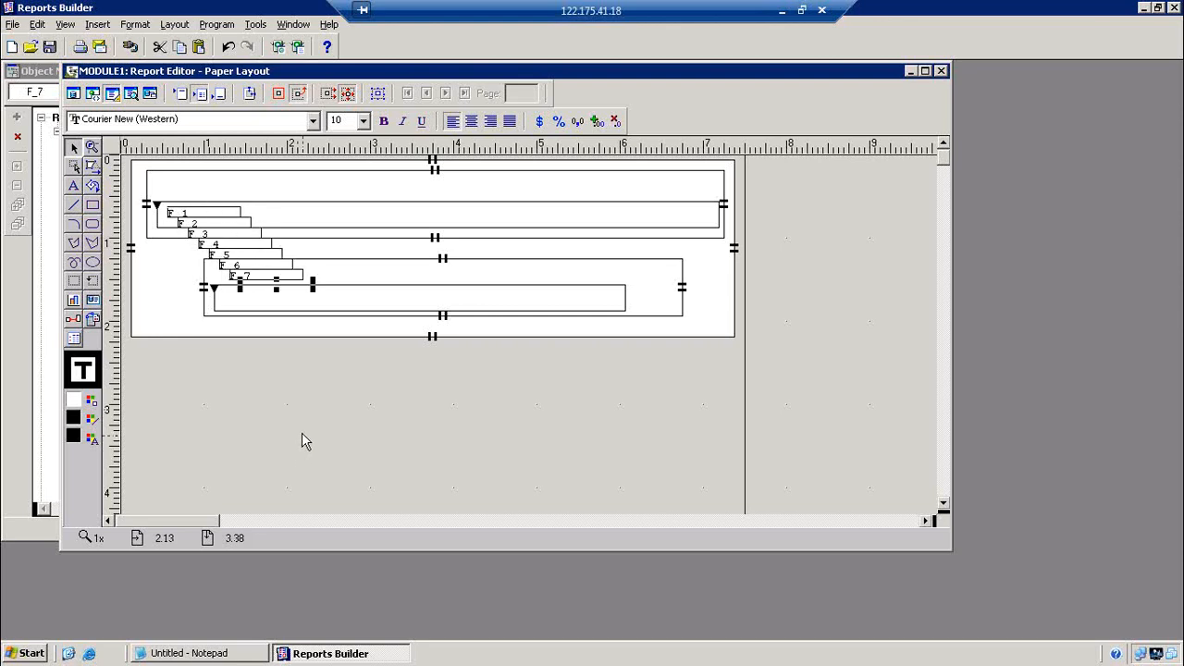
# Move F_6–F_8 into the lower repeating frame and F_2–F_5 into the top row
pyautogui.moveTo(260, 293); pyautogui.dragTo(527, 306)
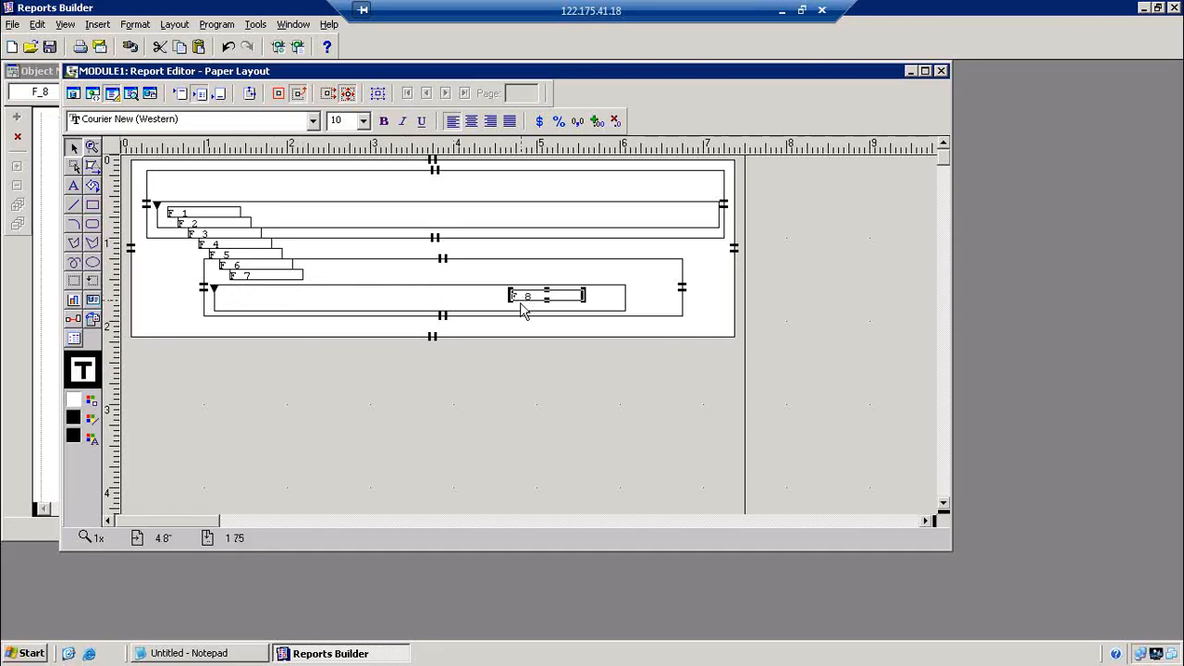
pyautogui.moveTo(298, 276); pyautogui.dragTo(451, 303)
pyautogui.moveTo(271, 269); pyautogui.dragTo(291, 313)
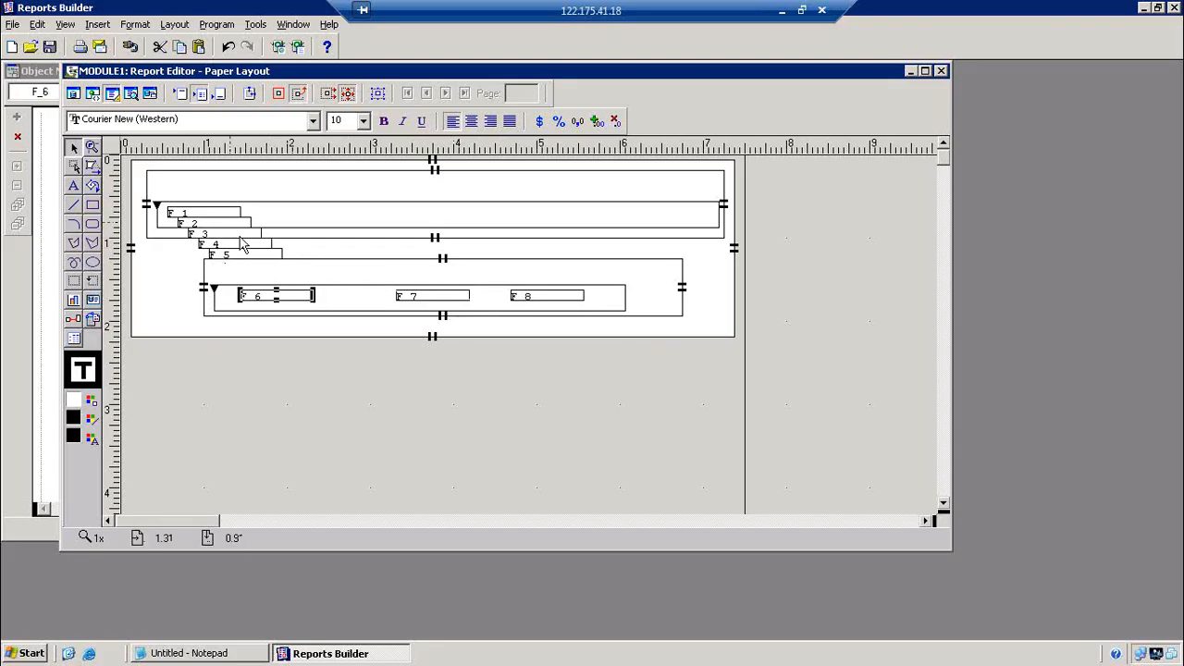
pyautogui.moveTo(246, 256); pyautogui.dragTo(480, 216)
pyautogui.moveTo(253, 236); pyautogui.dragTo(410, 218)
pyautogui.moveTo(253, 228); pyautogui.dragTo(321, 218)
# Nudge F_3–F_8 left with the arrow key so each row sits side by side
pyautogui.click(368, 211)
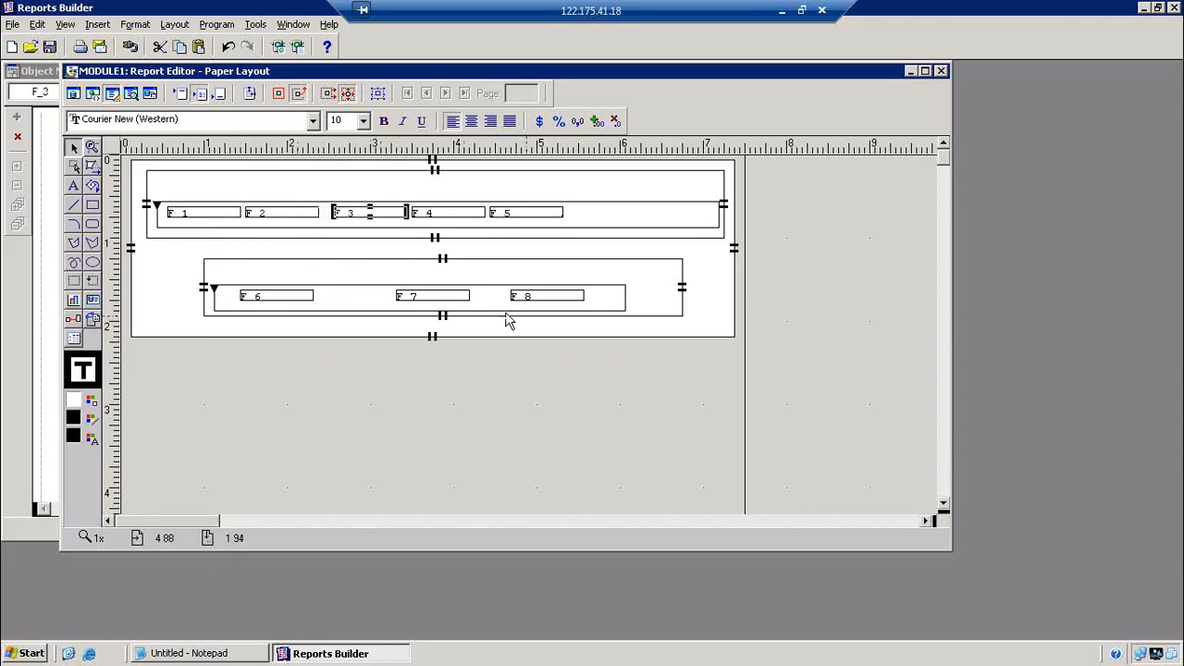
pyautogui.press('Left')
pyautogui.press('Left')
pyautogui.click(448, 216)
pyautogui.press('Left')
pyautogui.press('Left')
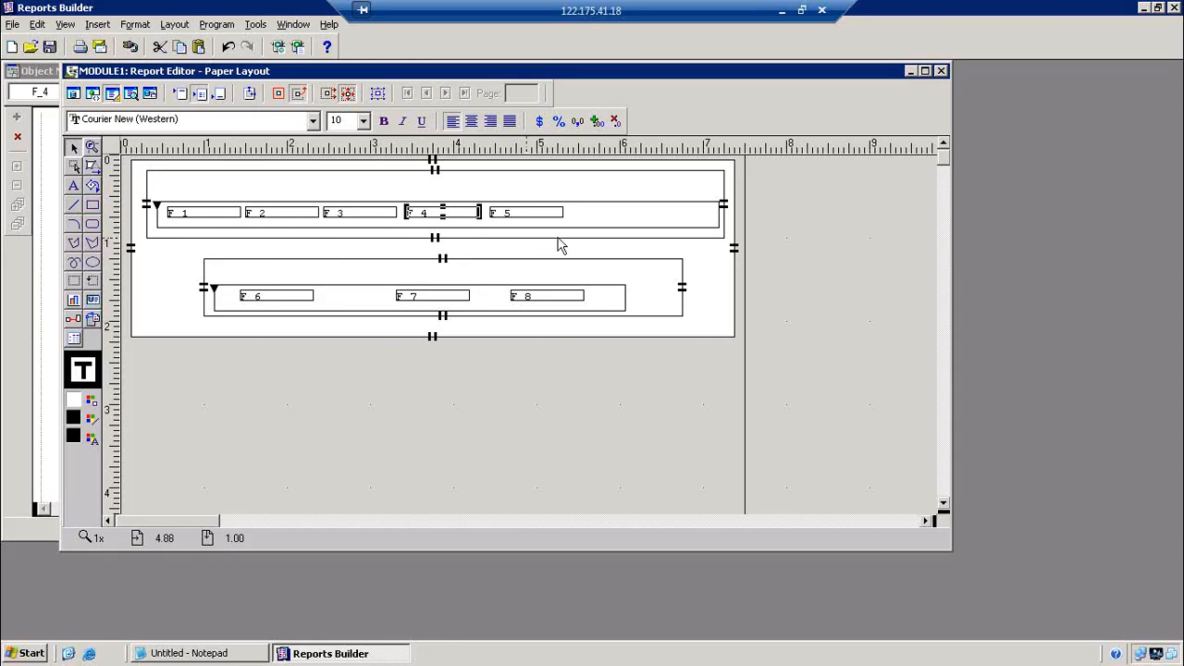
pyautogui.click(525, 217)
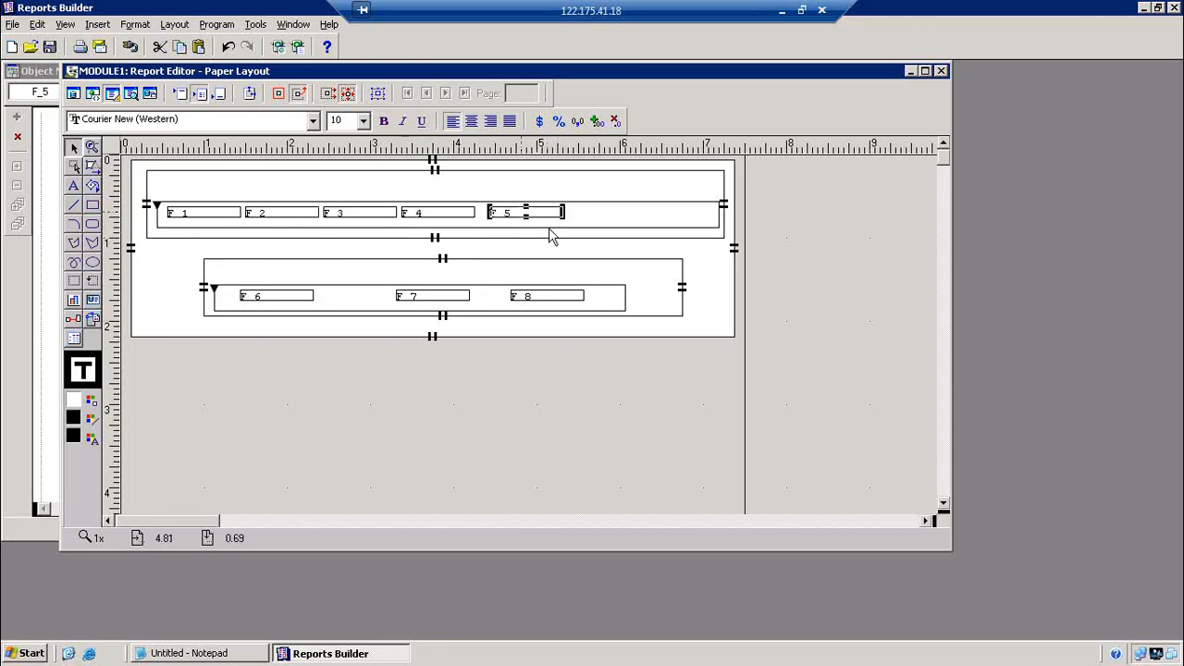
pyautogui.press('Left')
pyautogui.press('Left')
pyautogui.click(311, 300)
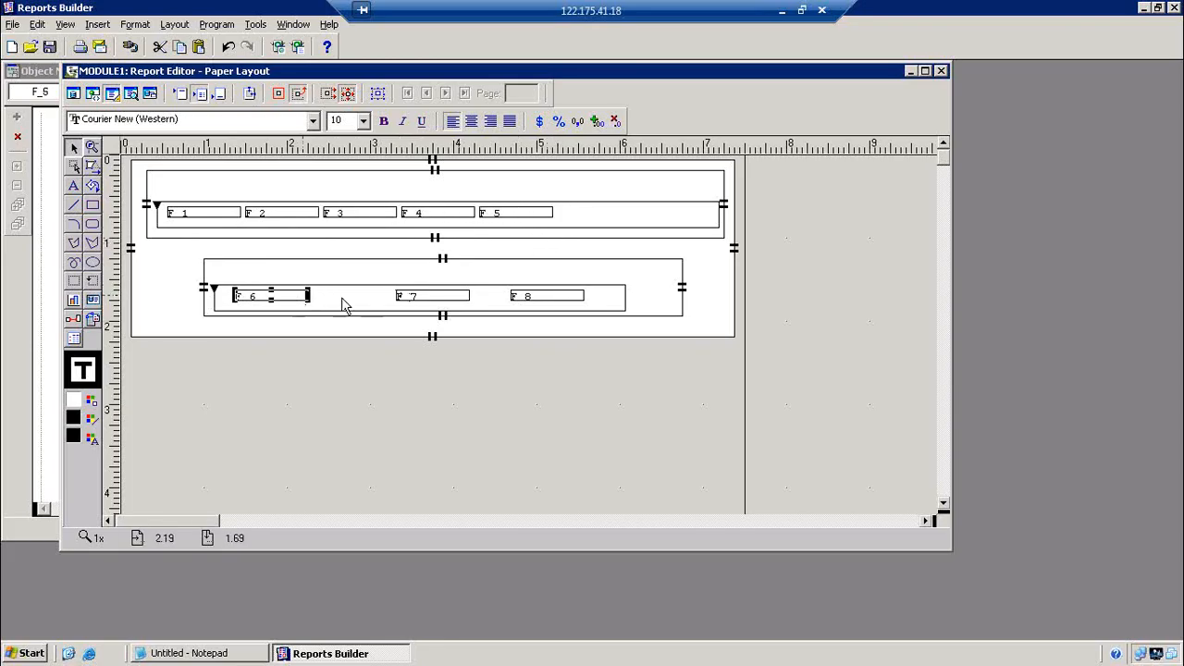
pyautogui.press('Left')
pyautogui.press('Left')
pyautogui.click(412, 296)
pyautogui.press('Left')
pyautogui.press('Left')
pyautogui.press('Left')
pyautogui.press('Left')
pyautogui.press('Left')
pyautogui.press('Left')
pyautogui.press('Left')
pyautogui.press('Left')
pyautogui.press('Left')
pyautogui.press('Left')
pyautogui.press('Left')
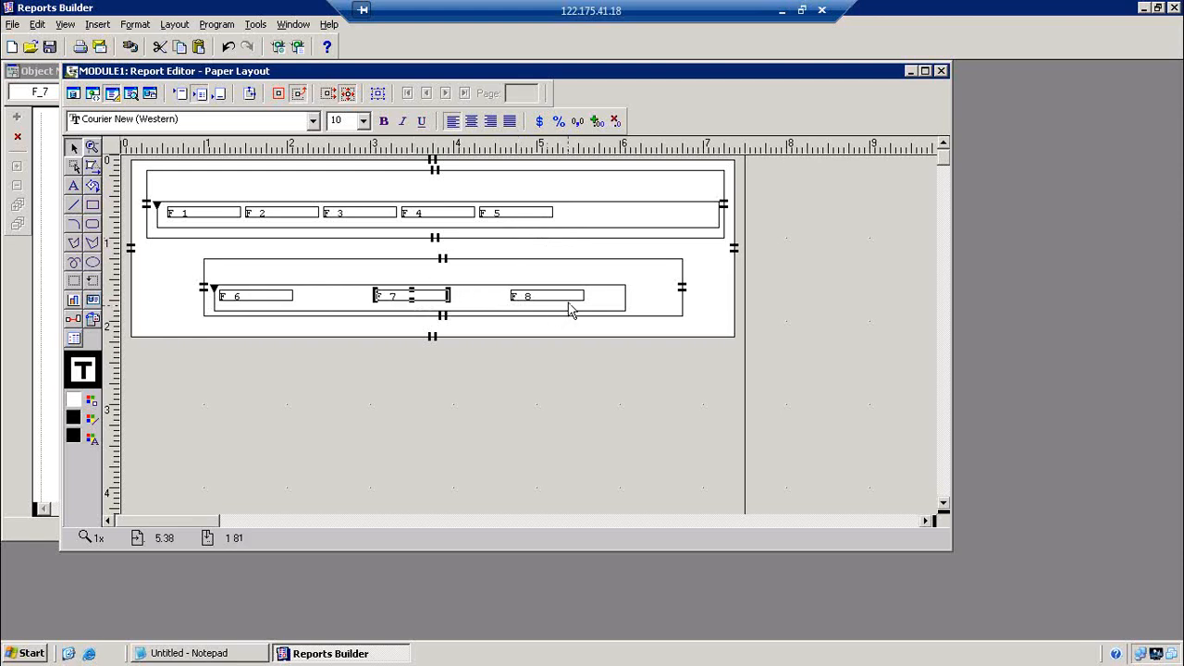
pyautogui.click(558, 298)
pyautogui.press('Left')
pyautogui.press('Left')
pyautogui.press('Left')
pyautogui.press('Left')
pyautogui.press('Left')
pyautogui.press('Left')
pyautogui.press('Left')
pyautogui.press('Left')
pyautogui.press('Left')
pyautogui.press('Left')
pyautogui.press('Left')
pyautogui.press('Left')
pyautogui.press('Left')
pyautogui.press('Left')
pyautogui.press('Left')
pyautogui.press('Left')
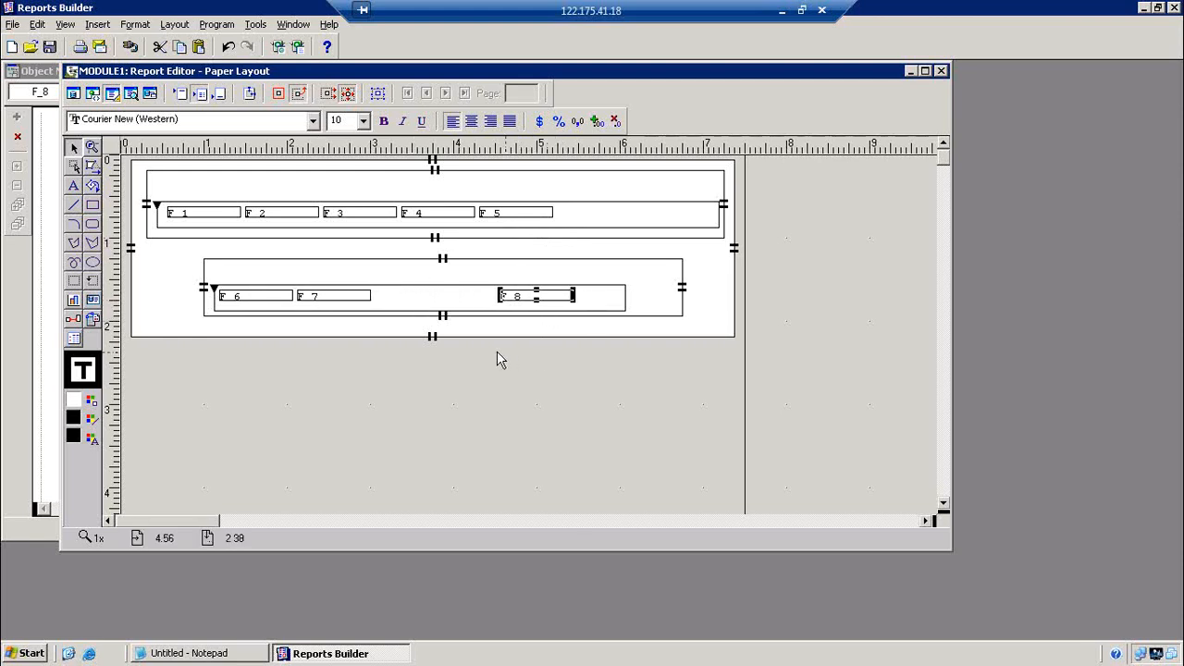
# Set the sources of fields F_1–F_5 to EMPNO, ENAME, JOB, SAL and COMM
pyautogui.doubleClick(222, 213)
pyautogui.click(557, 209)
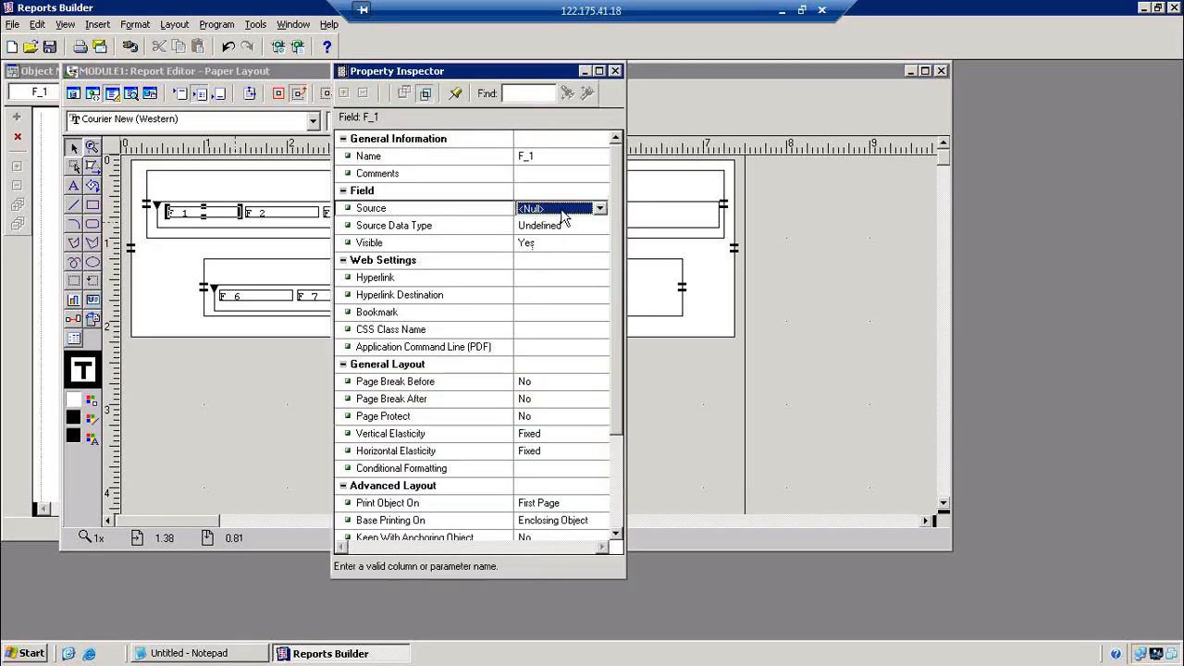
pyautogui.press('e')
pyautogui.click(615, 71)
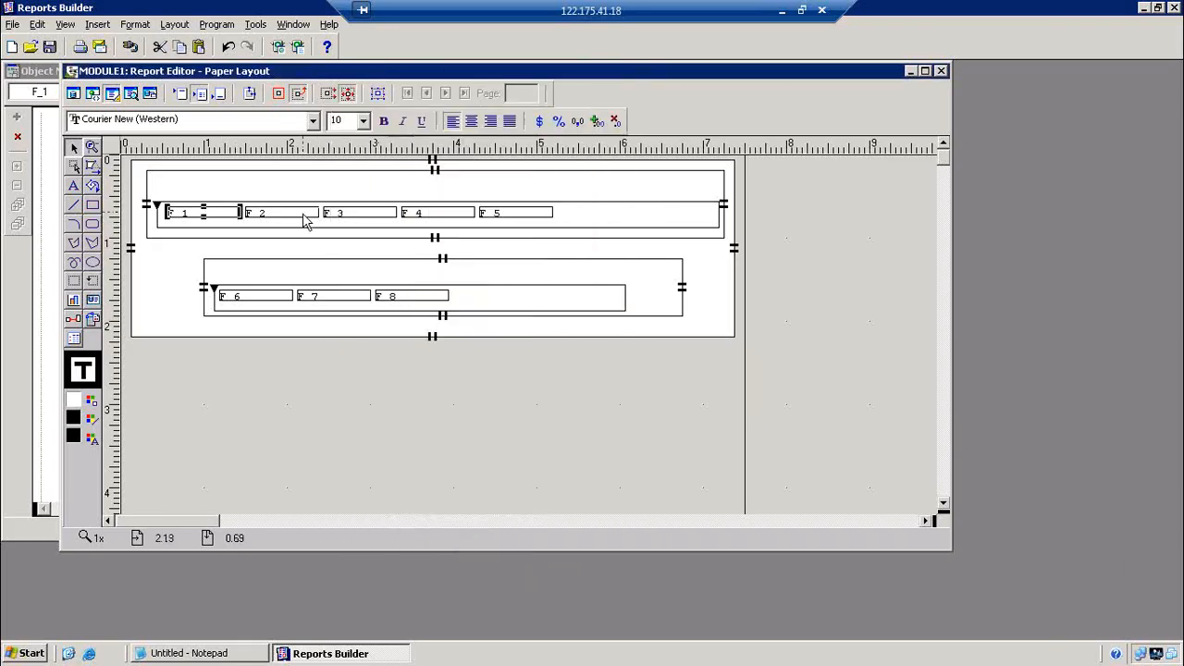
pyautogui.doubleClick(310, 215)
pyautogui.click(554, 215)
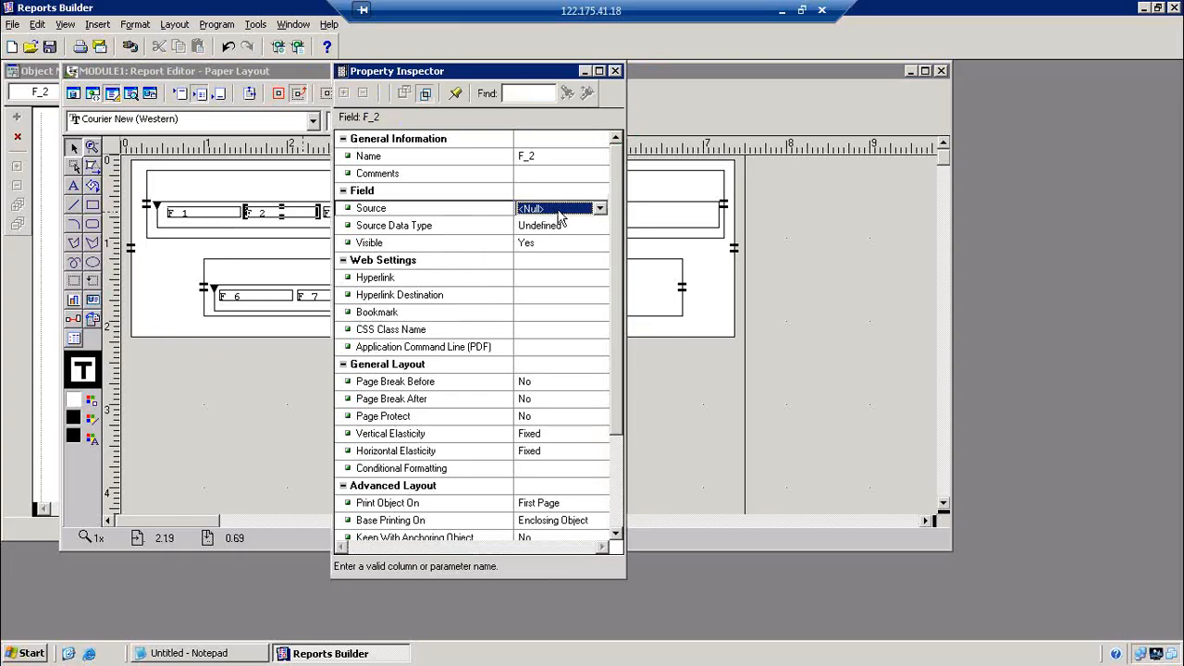
pyautogui.press('e')
pyautogui.press('e')
pyautogui.click(615, 72)
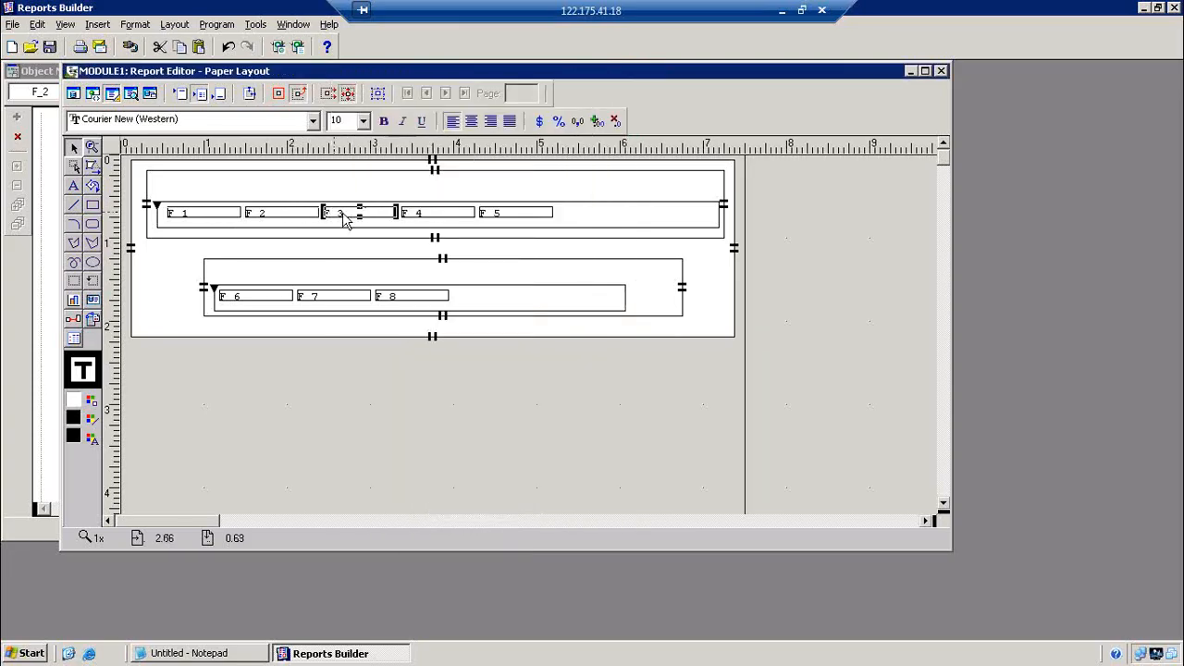
pyautogui.doubleClick(333, 213)
pyautogui.click(532, 215)
pyautogui.press('j')
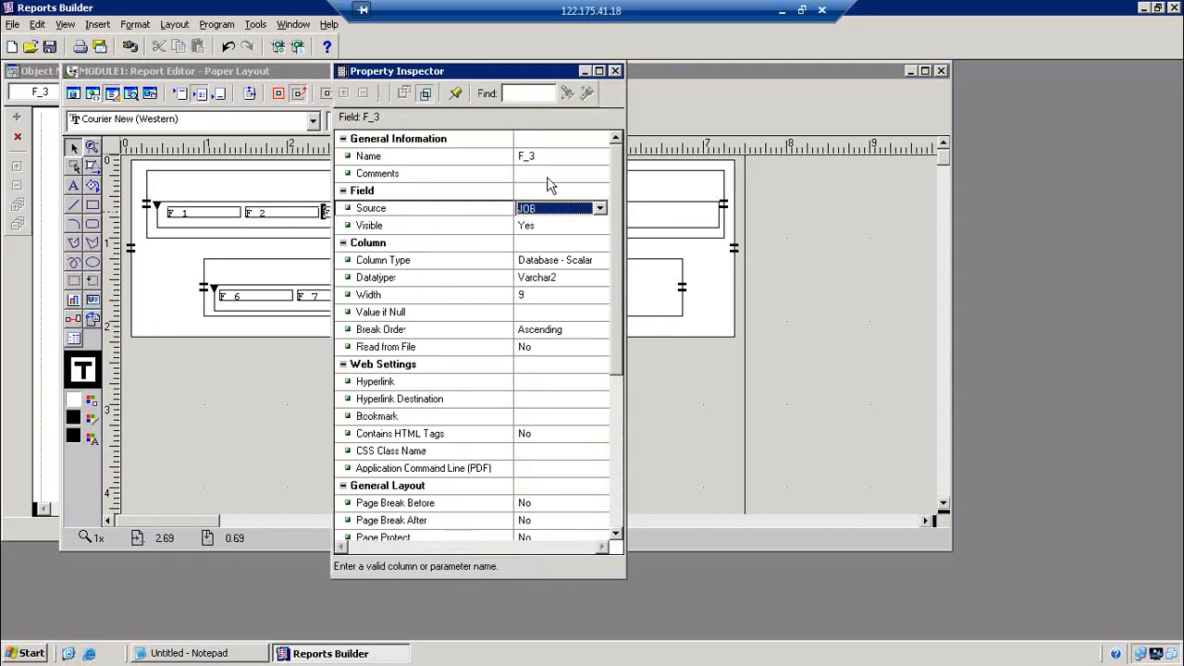
pyautogui.click(615, 72)
pyautogui.doubleClick(438, 215)
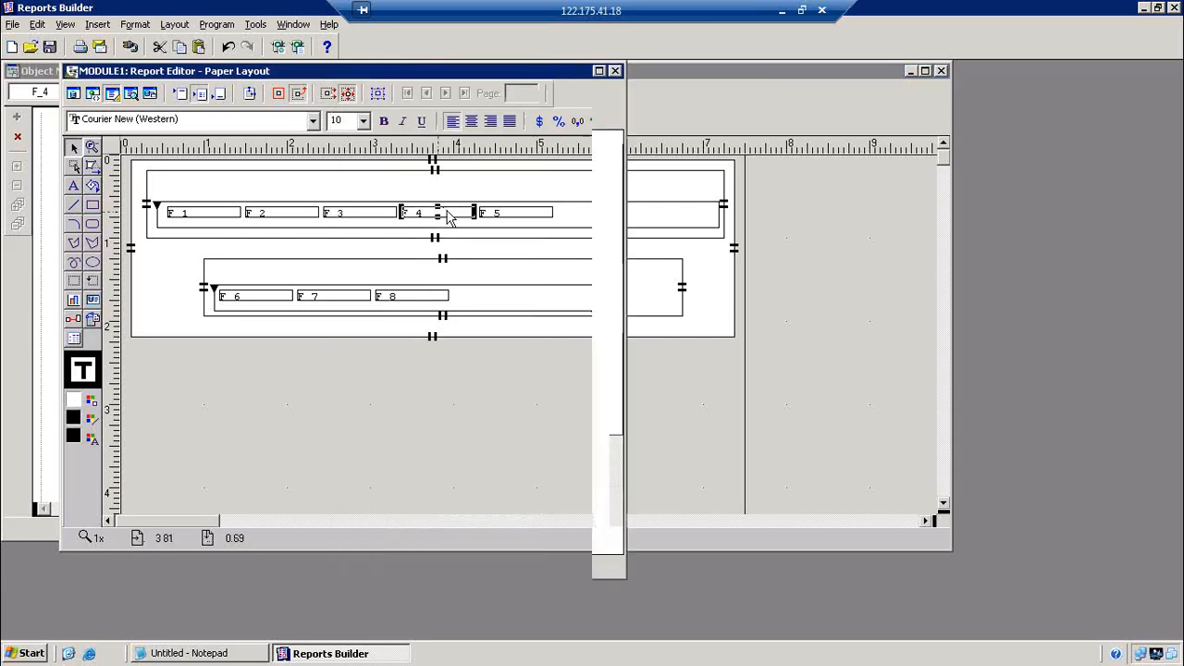
pyautogui.click(555, 208)
pyautogui.press('s')
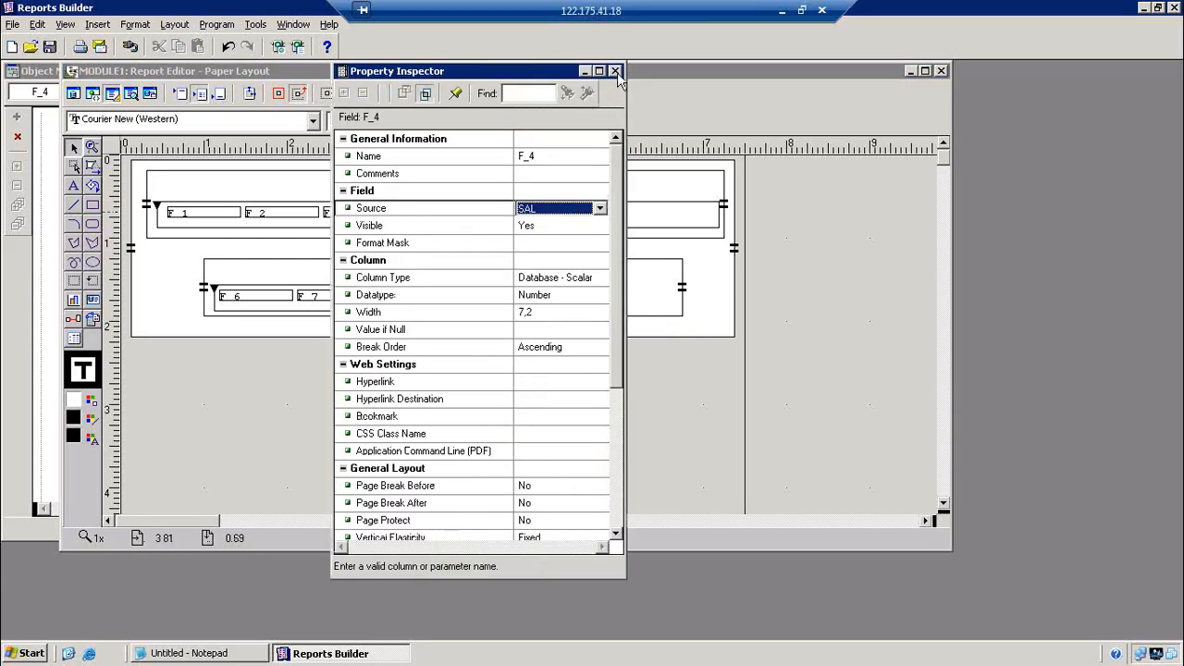
pyautogui.click(616, 71)
pyautogui.doubleClick(542, 217)
pyautogui.click(557, 213)
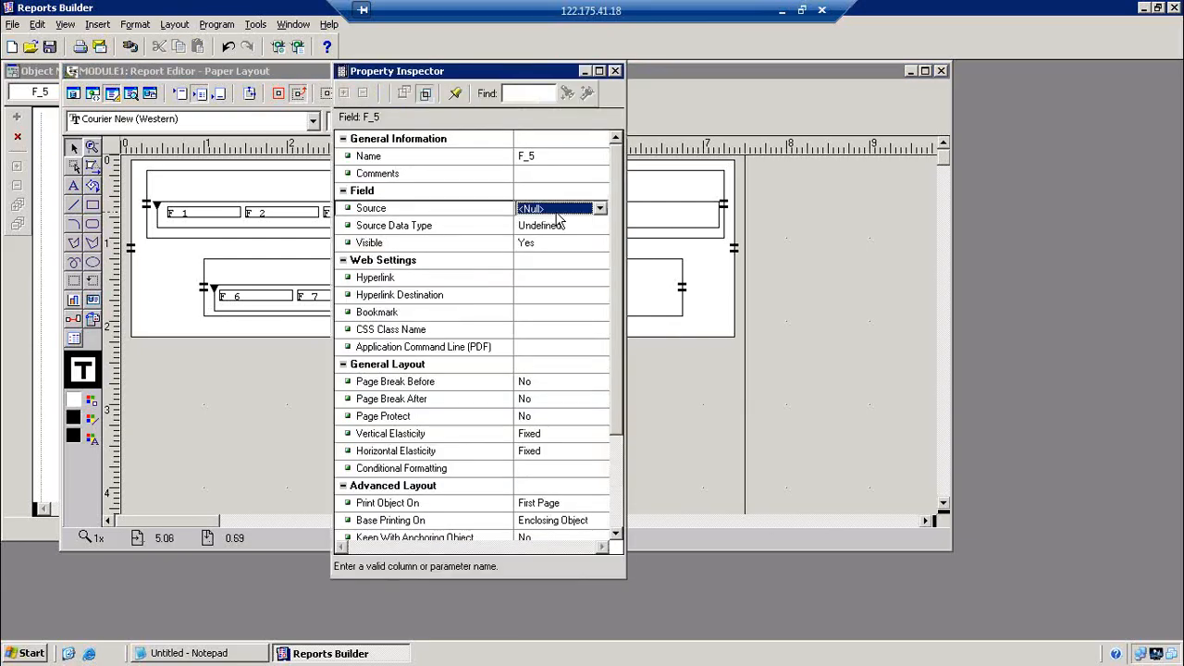
pyautogui.press('c')
pyautogui.click(615, 71)
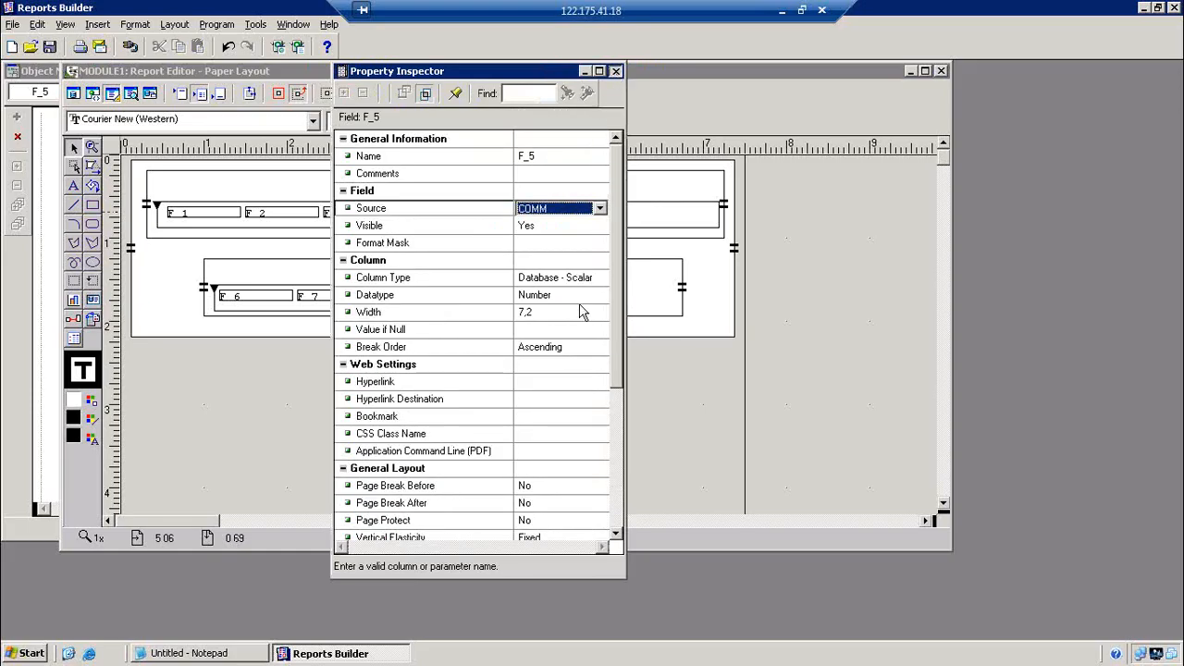
# Set the sources of fields F_6, F_7 and F_8 to DEPTNO1, DNAME and LOC
pyautogui.click(283, 299)
pyautogui.doubleClick(283, 299)
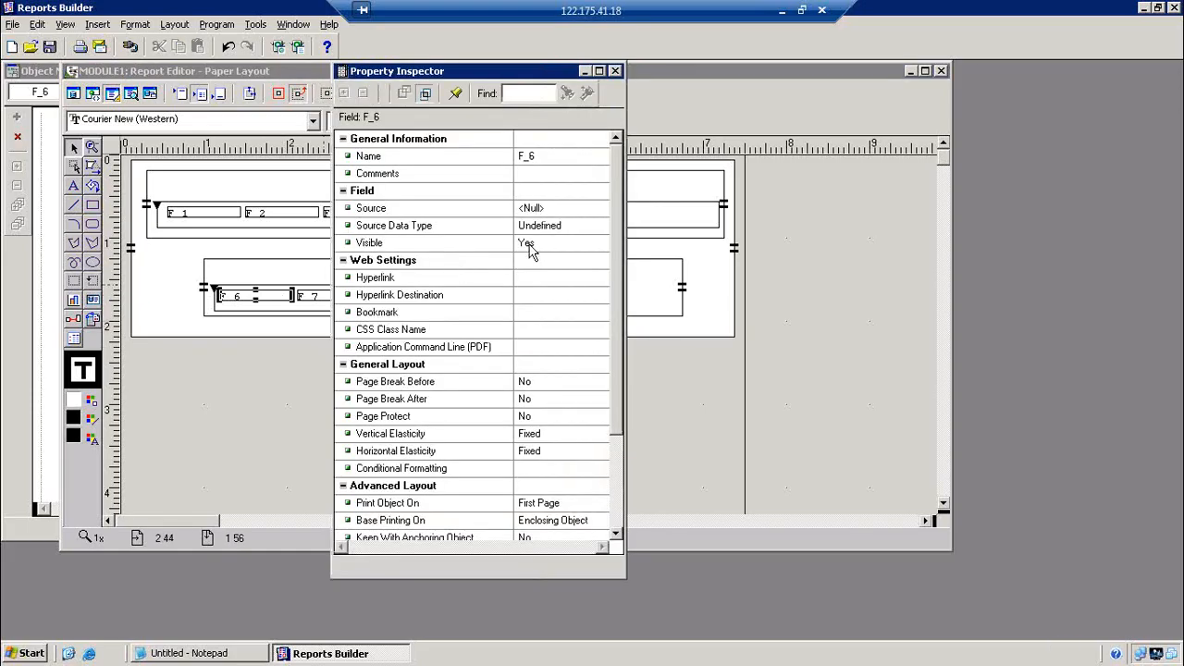
pyautogui.click(559, 213)
pyautogui.press('d')
pyautogui.press('d')
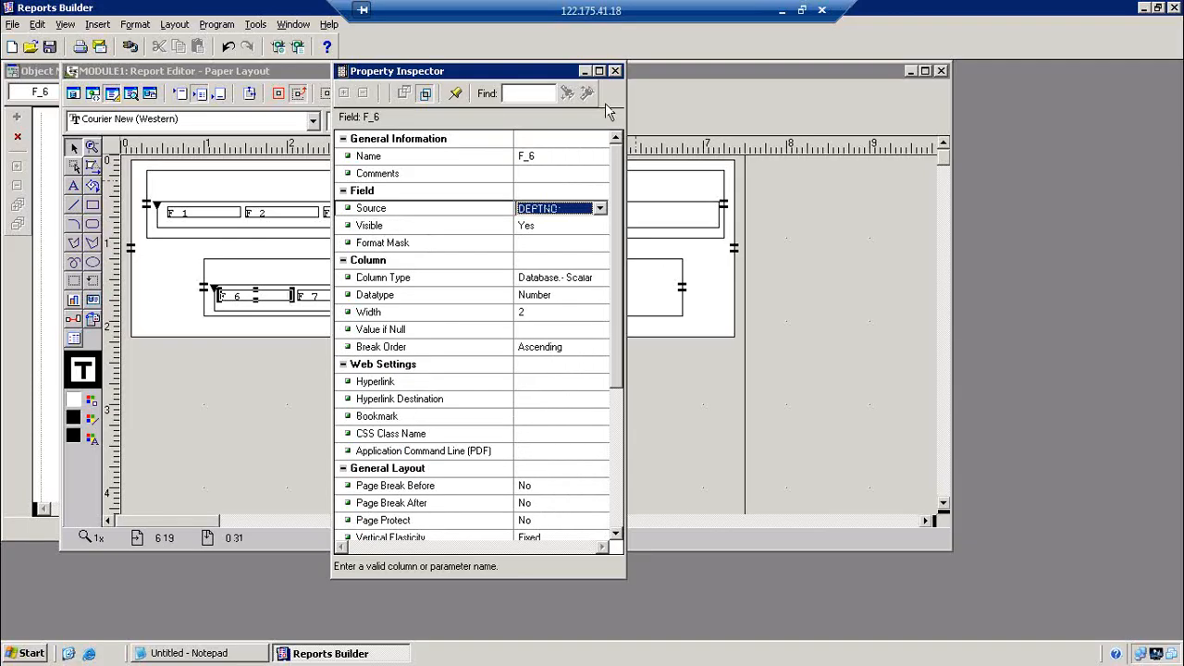
pyautogui.click(615, 72)
pyautogui.doubleClick(360, 302)
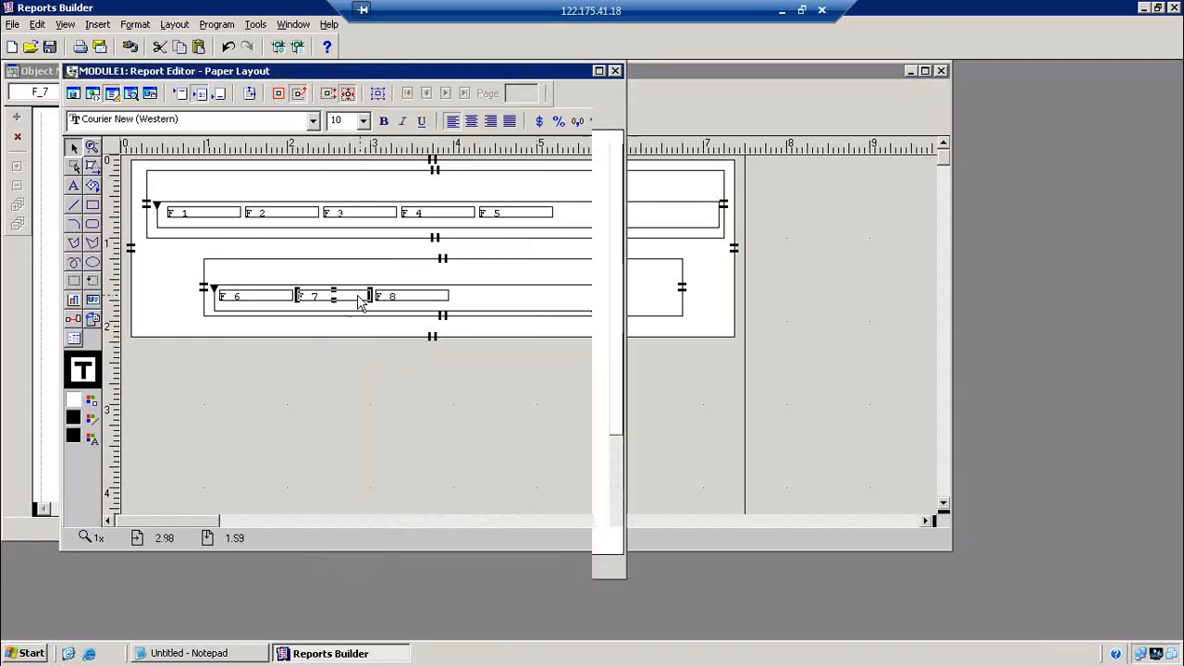
pyautogui.click(555, 208)
pyautogui.press('d')
pyautogui.press('d')
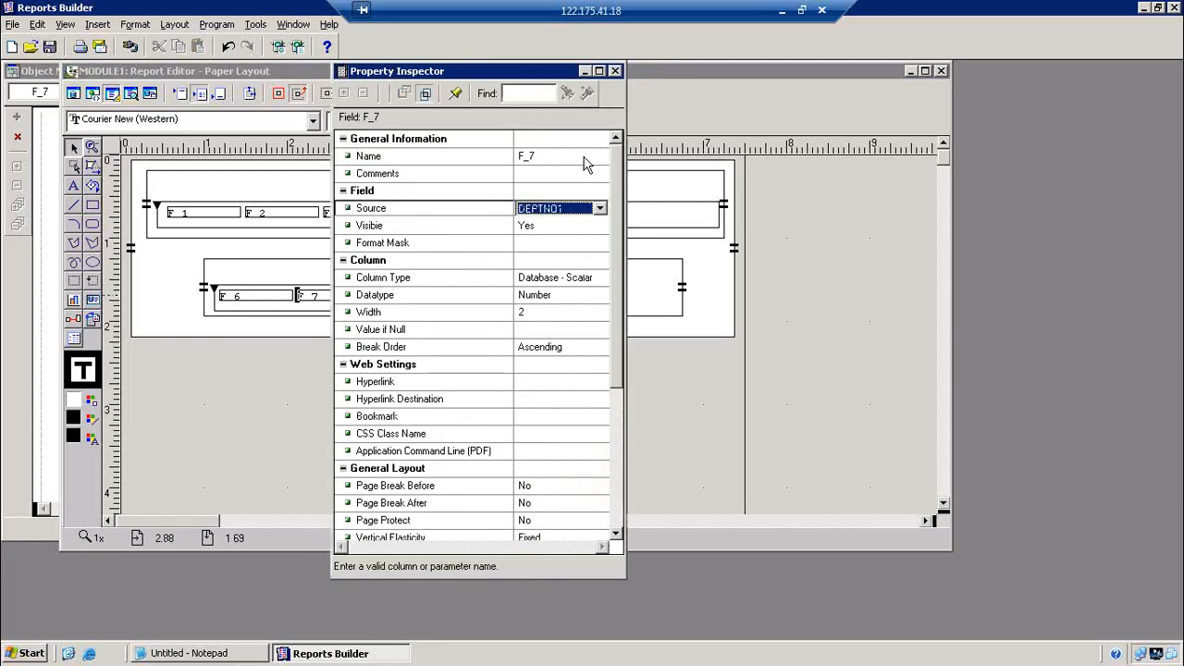
pyautogui.press('d')
pyautogui.press('d')
pyautogui.press('d')
pyautogui.press('d')
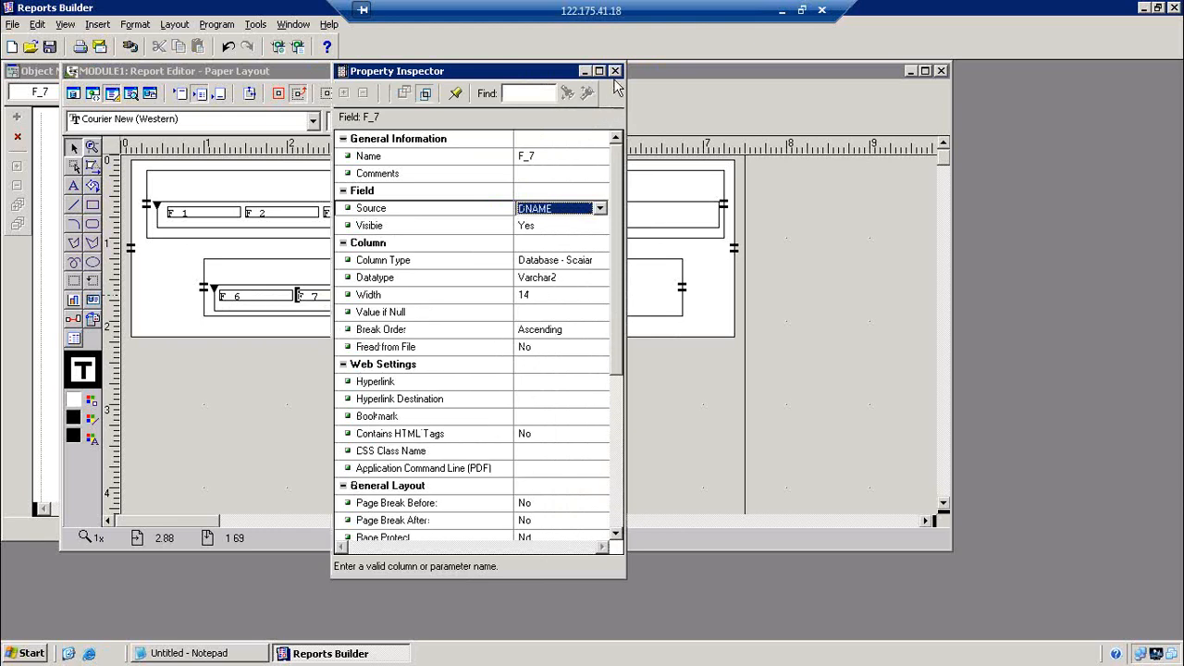
pyautogui.click(615, 72)
pyautogui.doubleClick(412, 297)
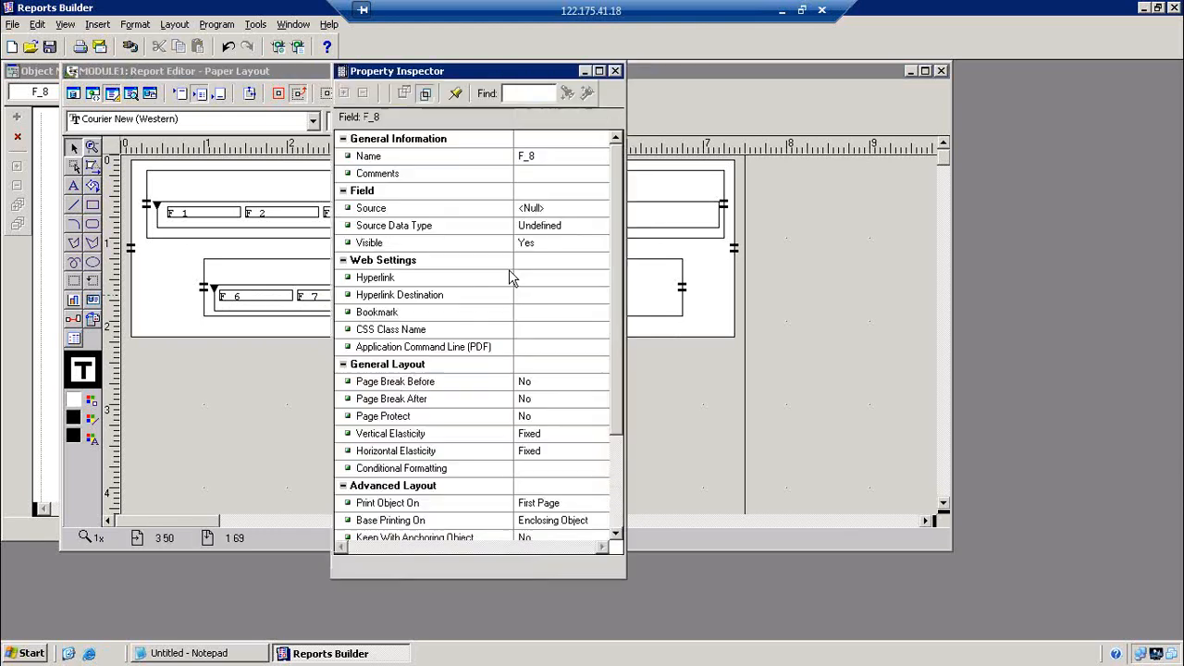
pyautogui.click(555, 209)
pyautogui.press('l')
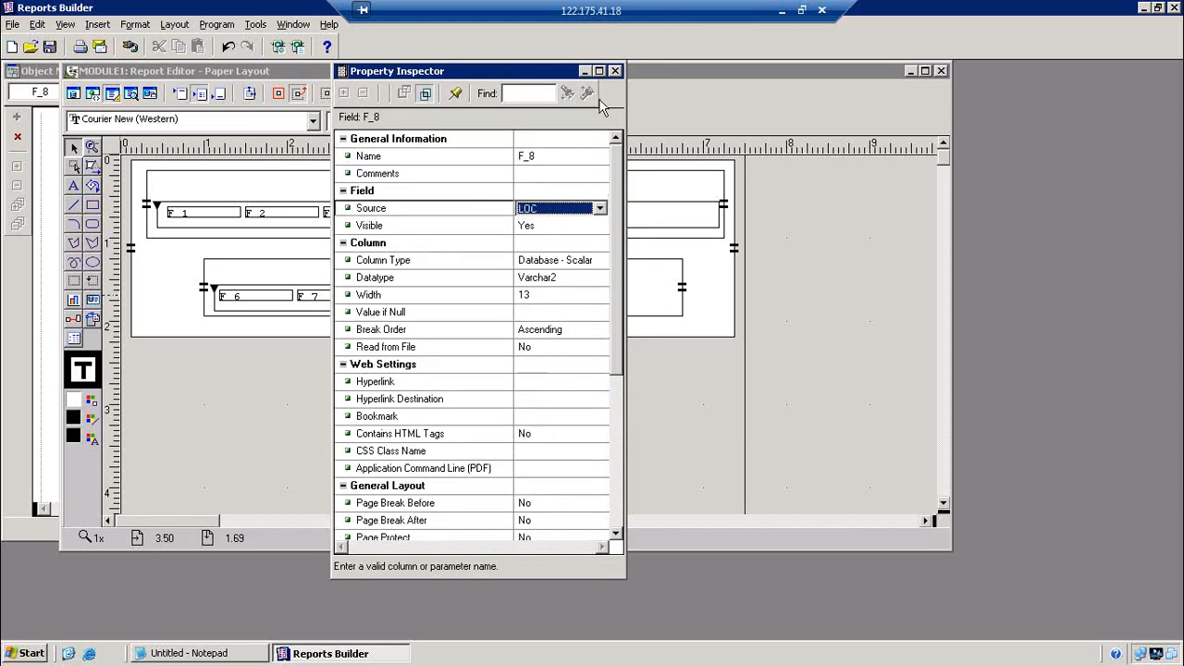
pyautogui.click(615, 71)
pyautogui.click(589, 311)
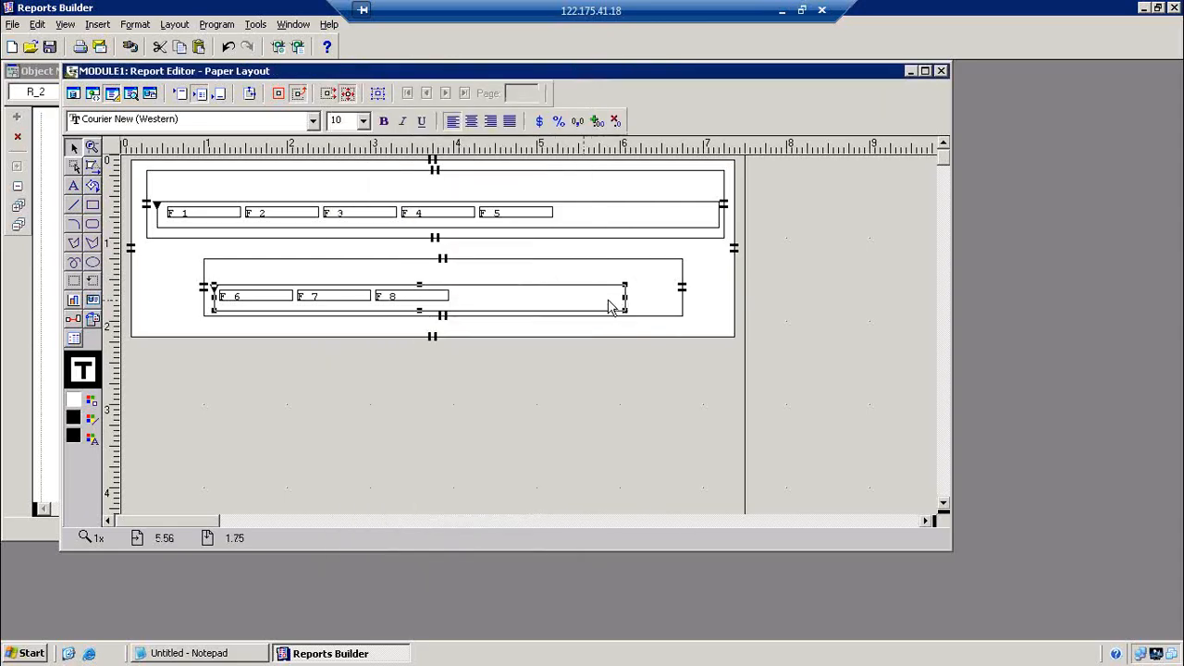
# Shrink repeating frame R_2 and its enclosing frame M_3 to end just past F_8
pyautogui.moveTo(628, 309); pyautogui.dragTo(453, 309)
pyautogui.click(677, 294)
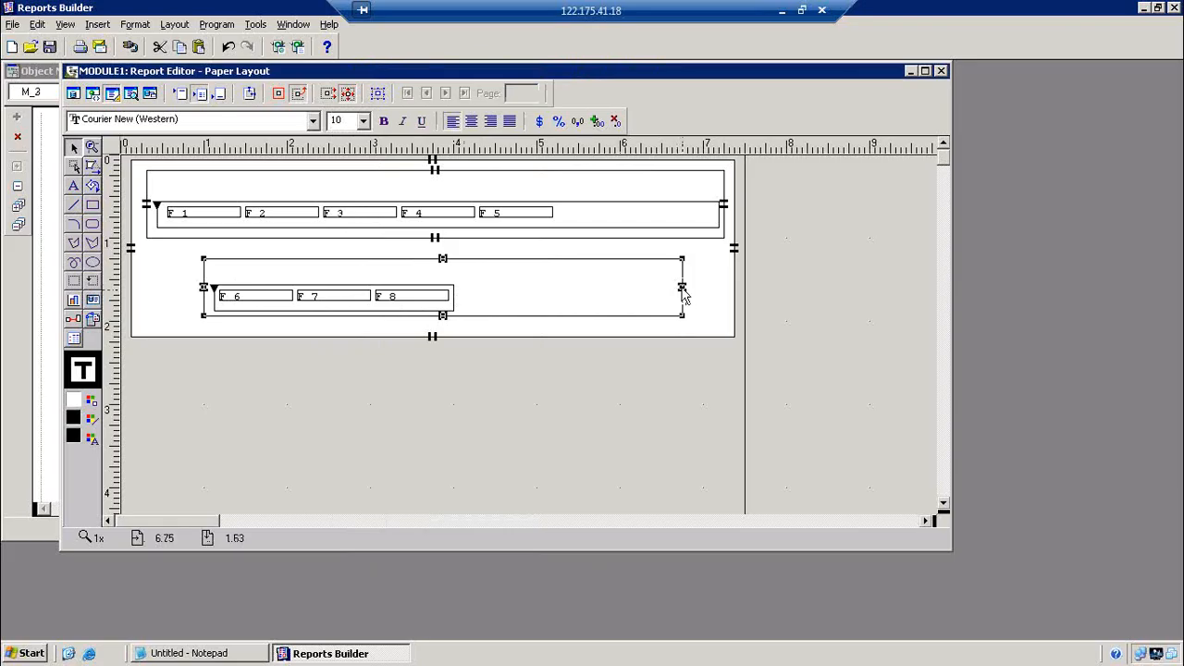
pyautogui.moveTo(682, 289); pyautogui.dragTo(458, 294)
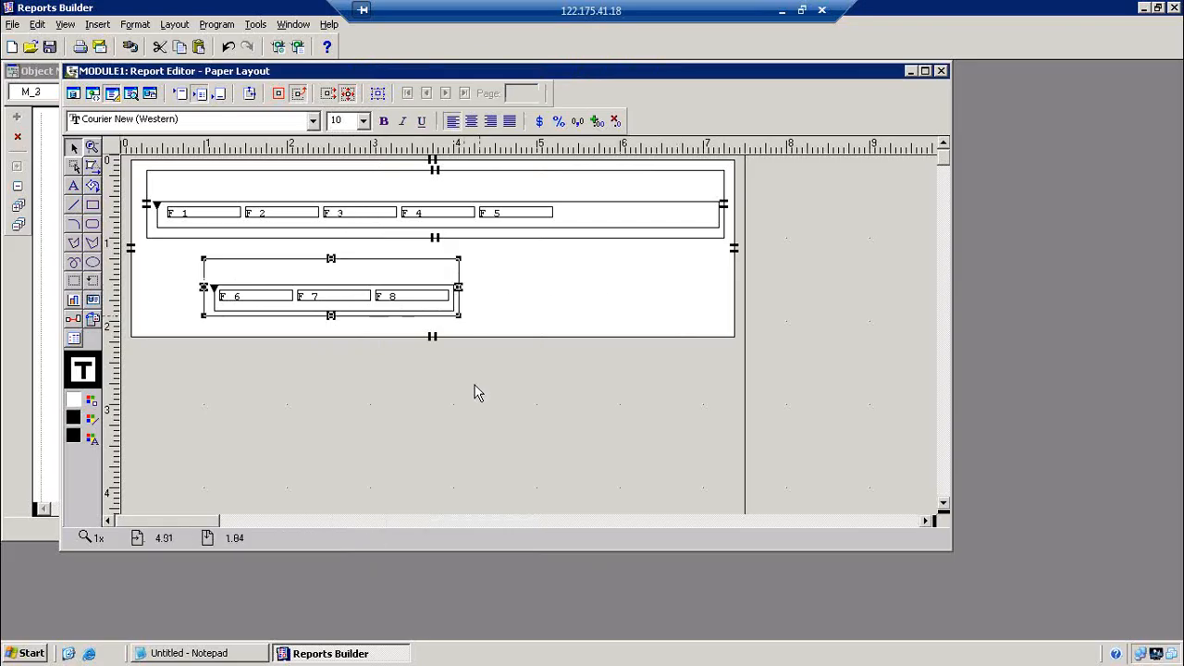
pyautogui.click(473, 392)
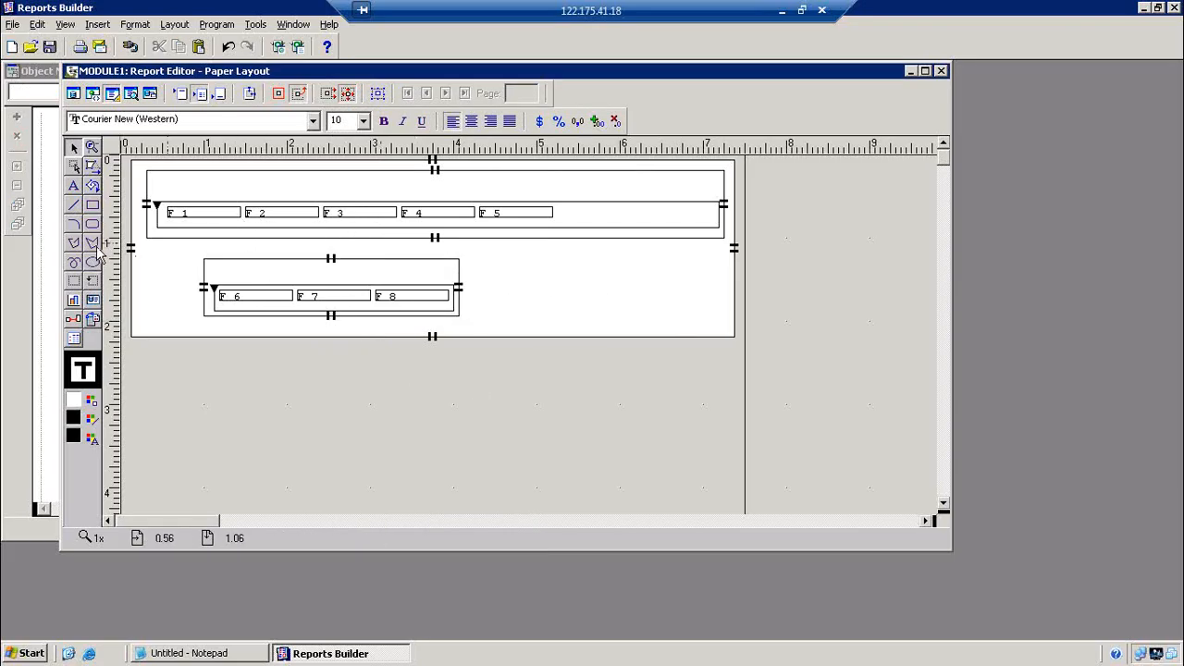
# Add EMPNO and ENAME heading labels above fields F_1 and F_2
pyautogui.click(74, 186)
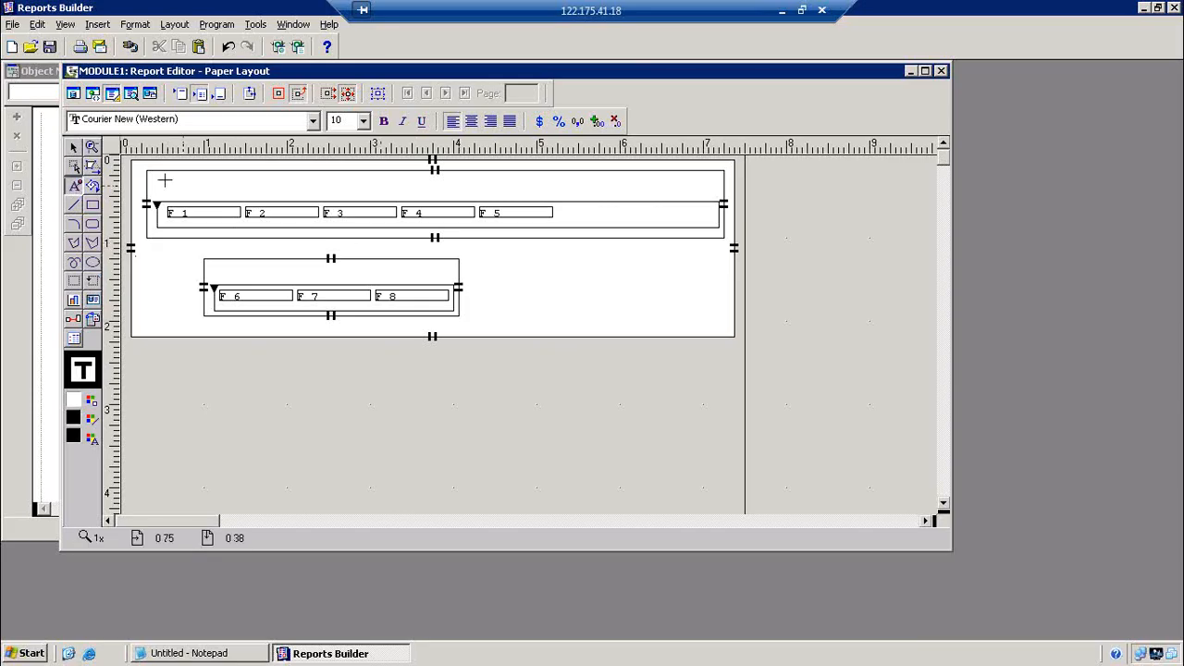
pyautogui.click(165, 178)
pyautogui.write('EMPNO')
pyautogui.click(263, 313)
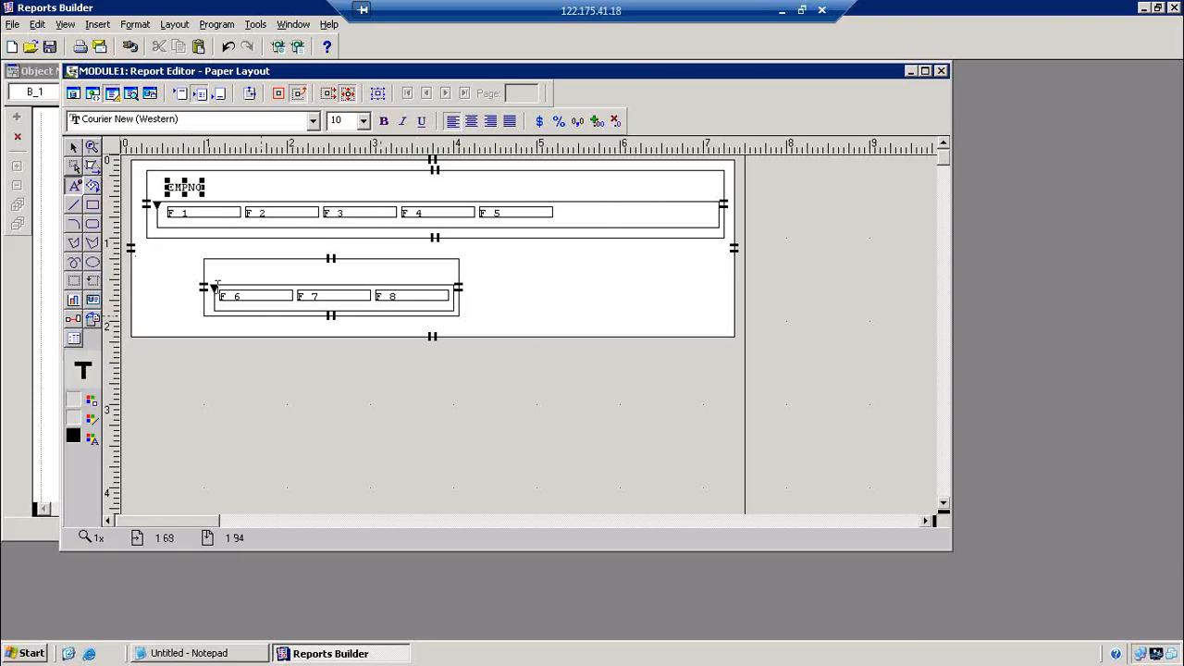
pyautogui.click(249, 184)
pyautogui.write('E')
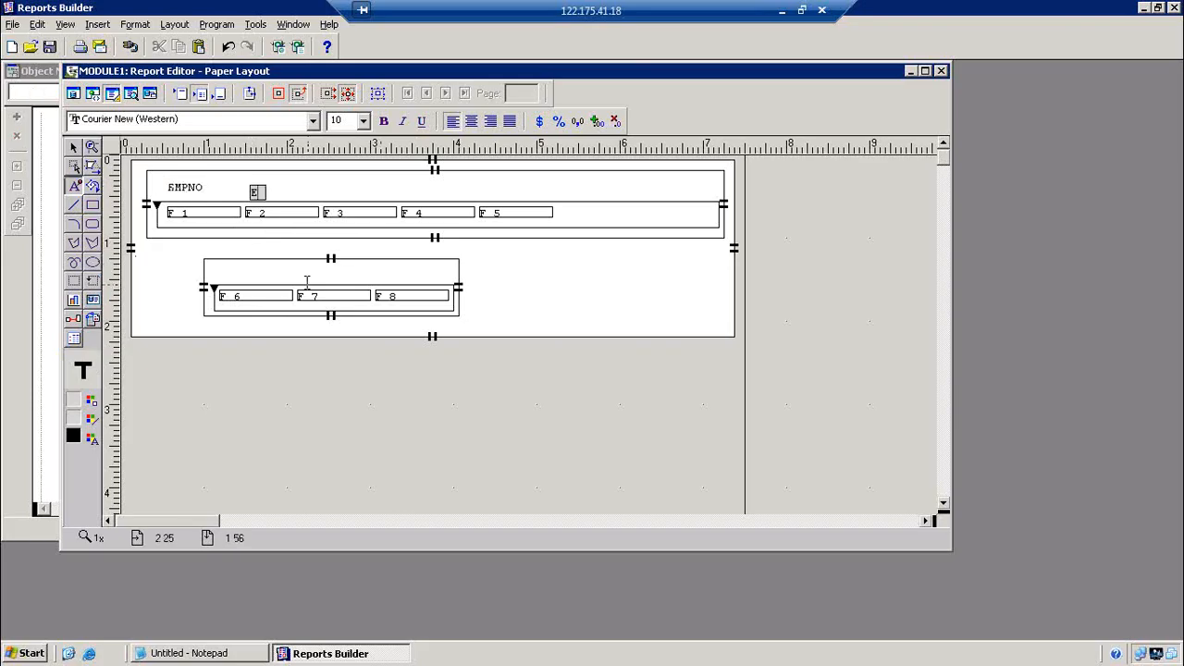
pyautogui.write('NAME')
pyautogui.click(306, 281)
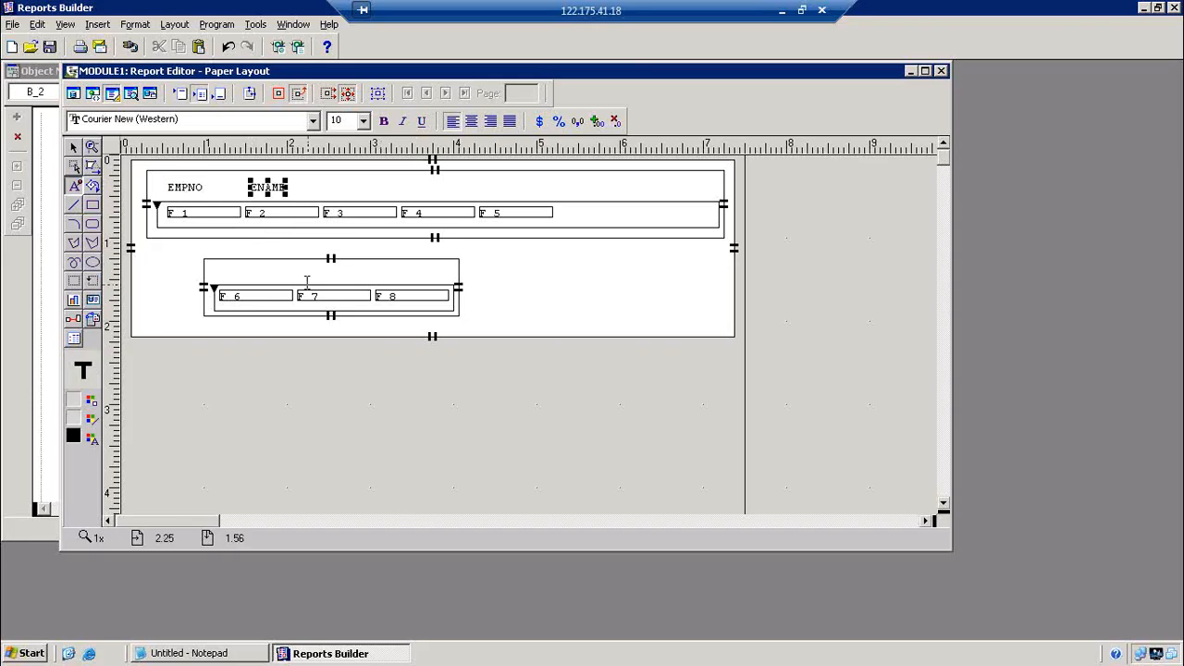
pyautogui.press('Left')
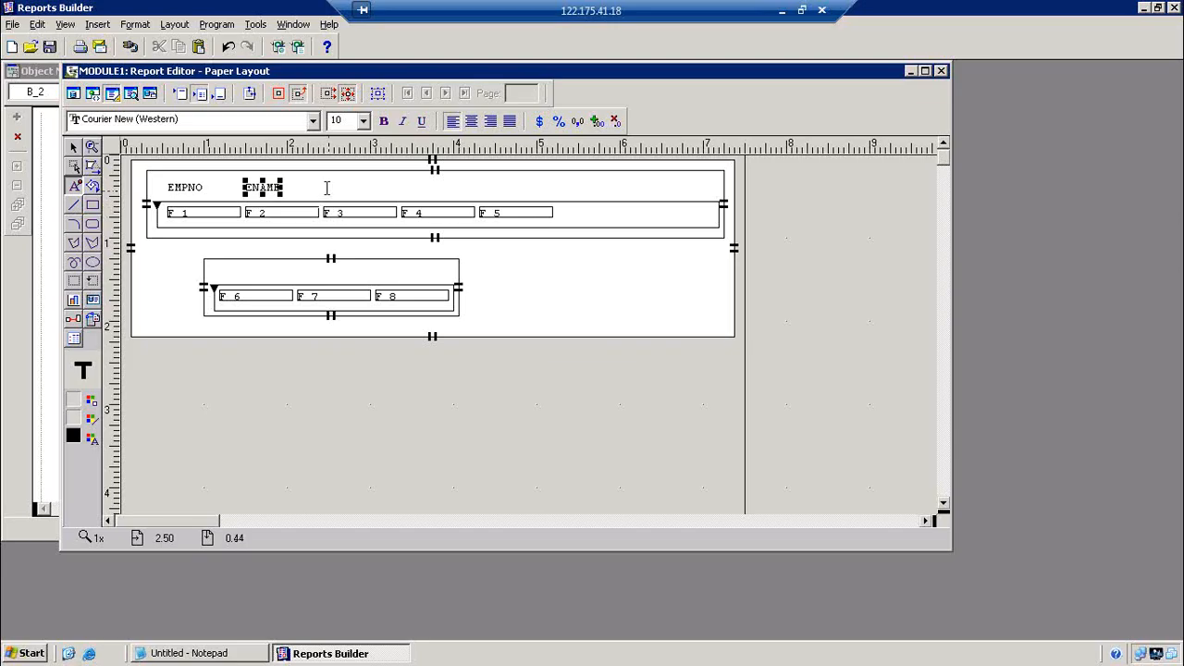
# Add JOB, SAL and COMM headings above fields F_3 to F_5, nudging them into line
pyautogui.click(328, 188)
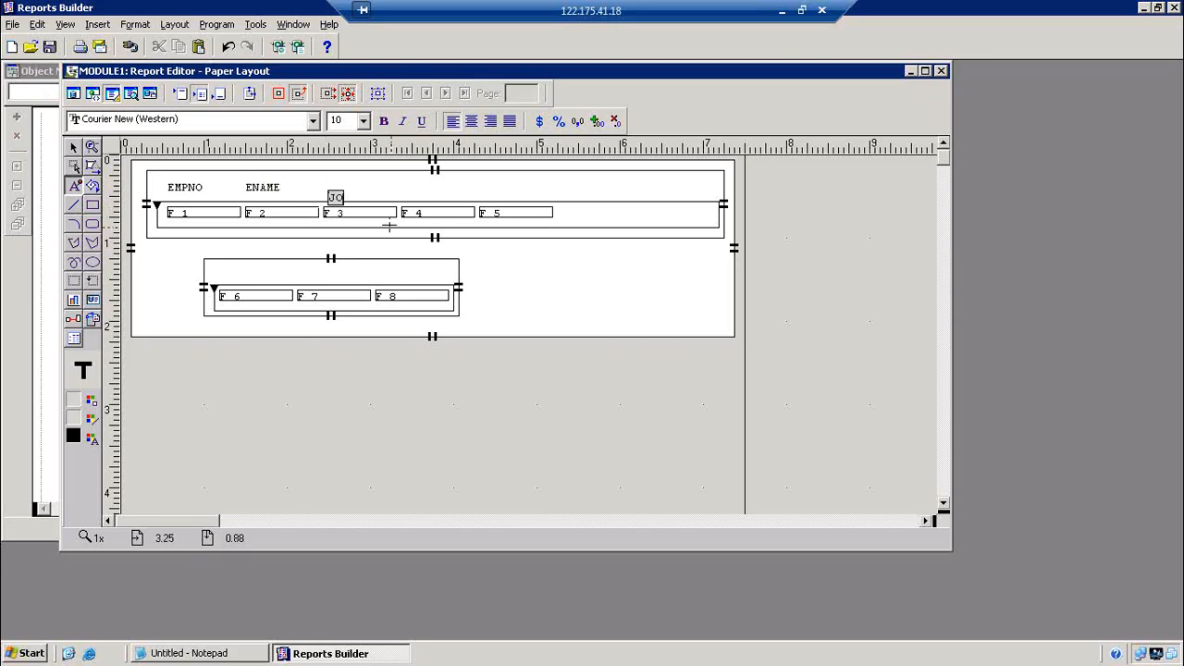
pyautogui.click(390, 226)
pyautogui.press('Up')
pyautogui.press('Up')
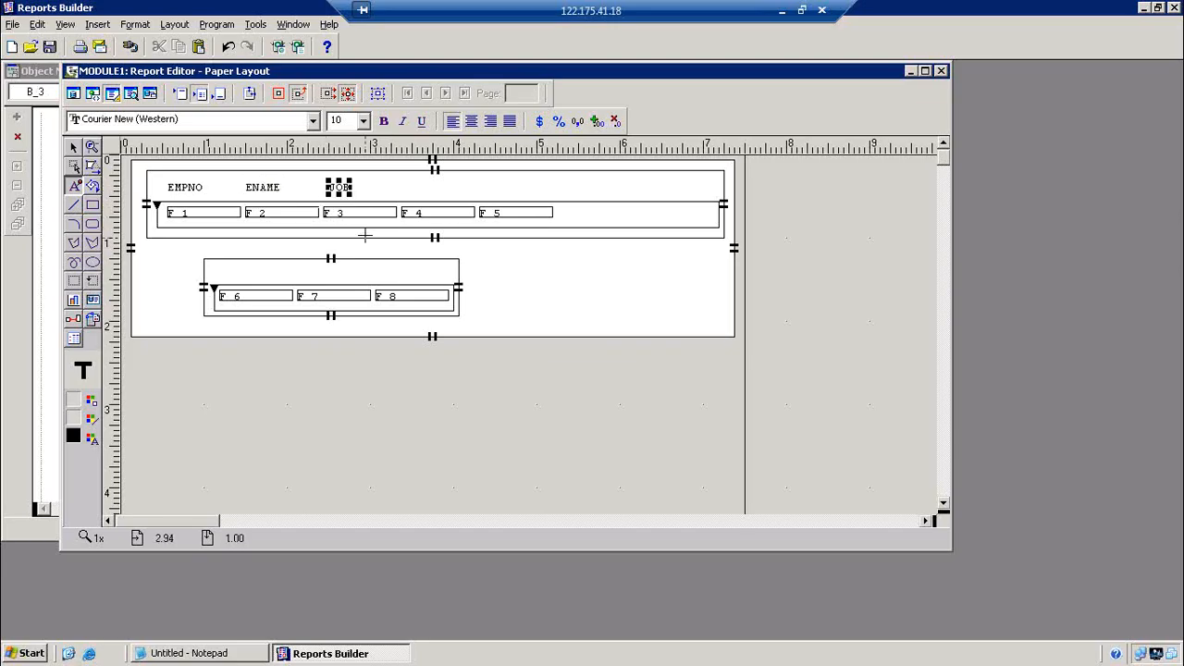
pyautogui.press('Up')
pyautogui.press('Left')
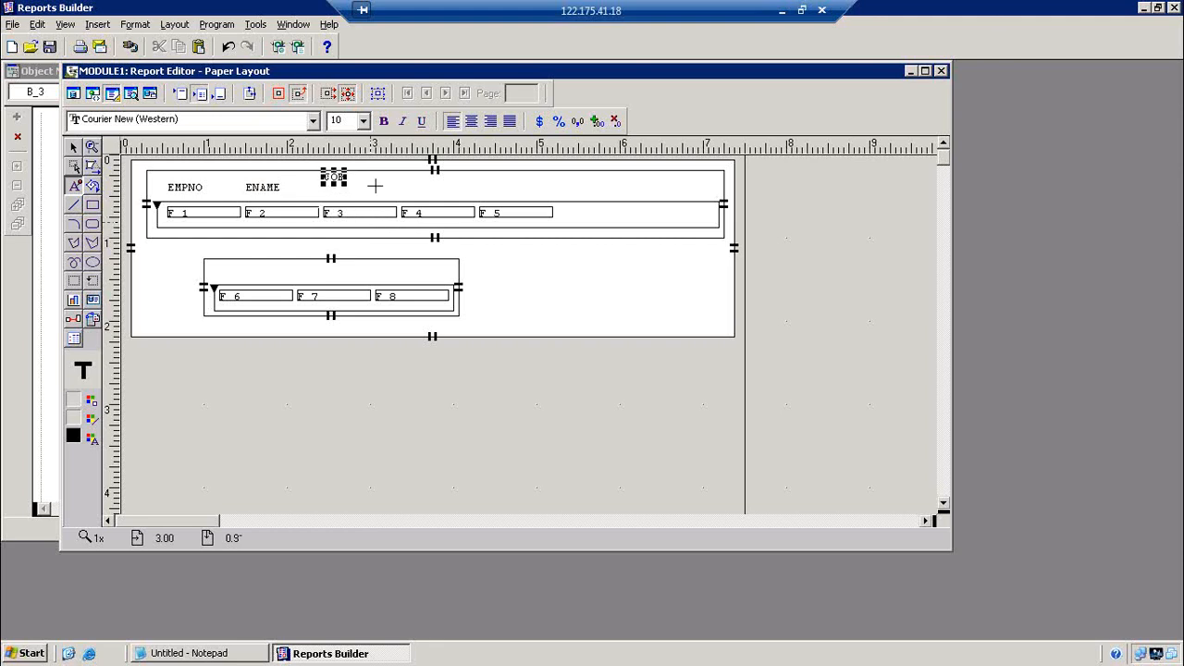
pyautogui.click(400, 172)
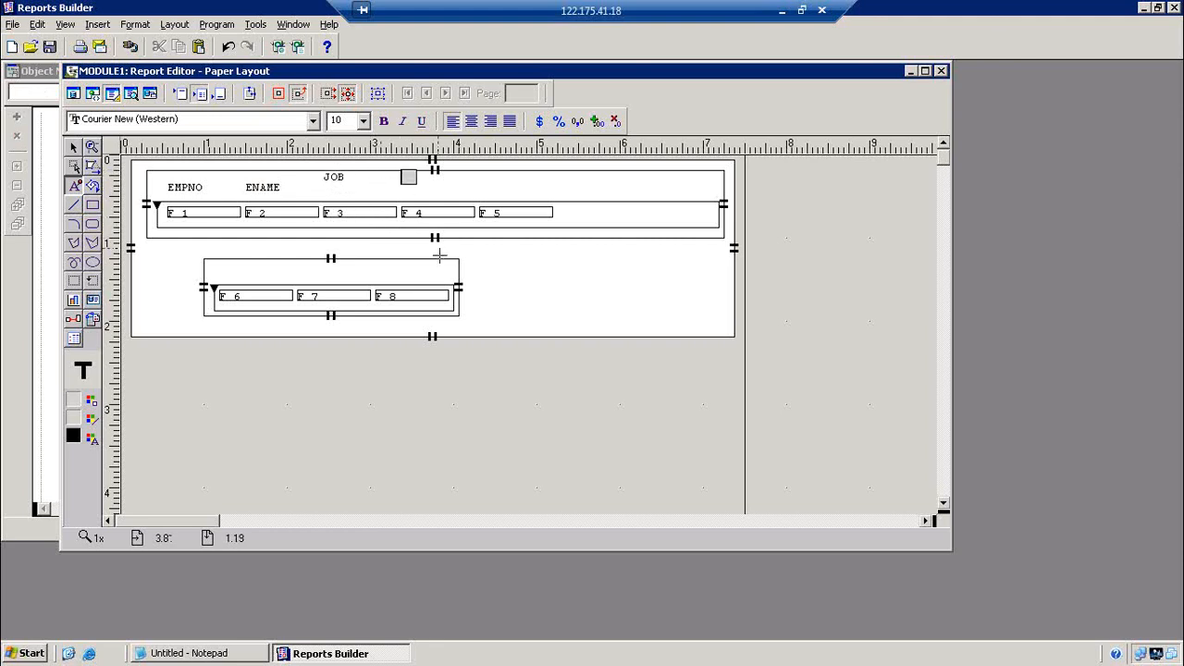
pyautogui.click(440, 255)
pyautogui.click(477, 173)
pyautogui.write('COMM')
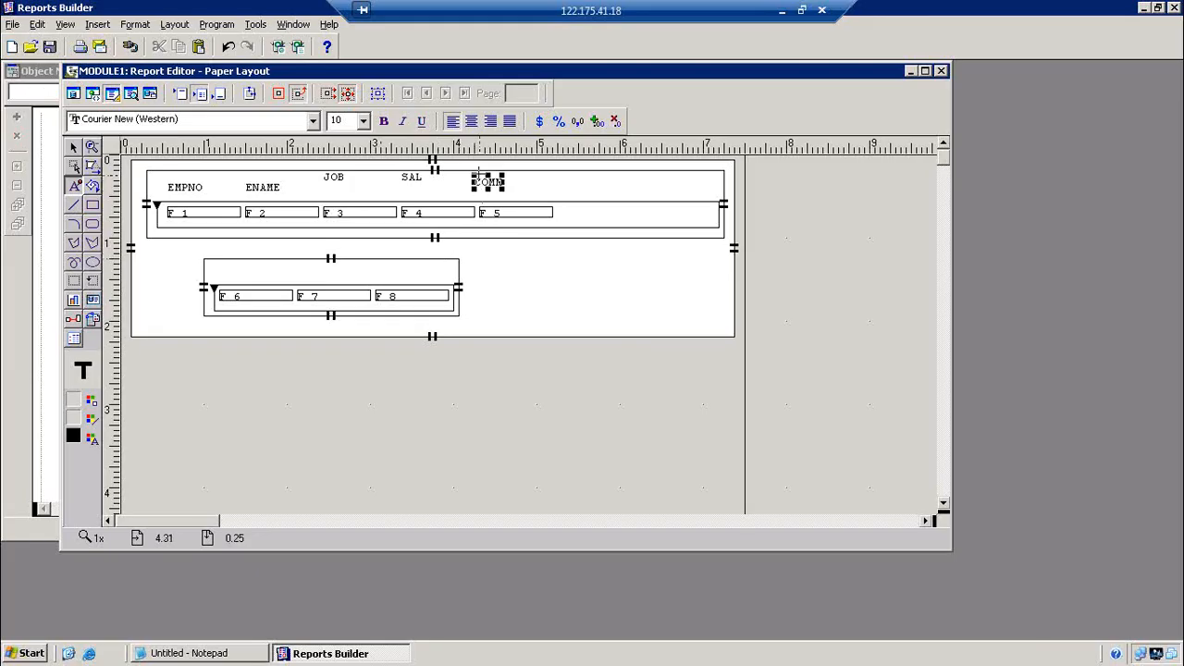
pyautogui.moveTo(479, 176); pyautogui.dragTo(485, 170)
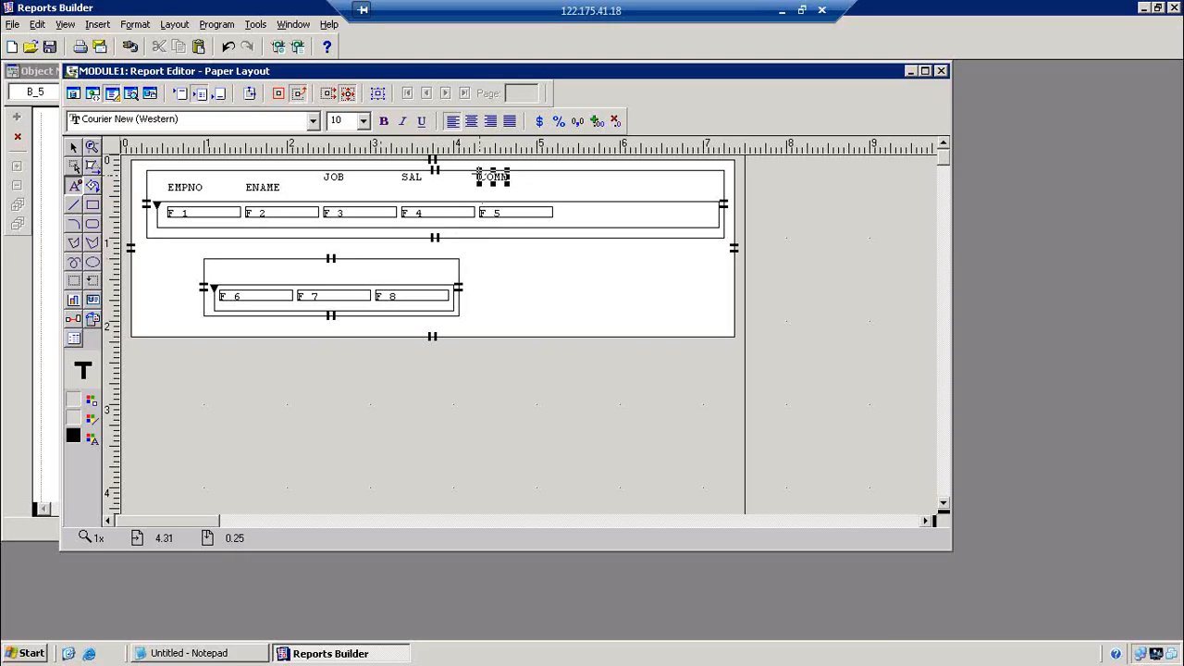
# Add DNO, DNAME and LOC headings above department fields F_6 to F_8
pyautogui.click(222, 267)
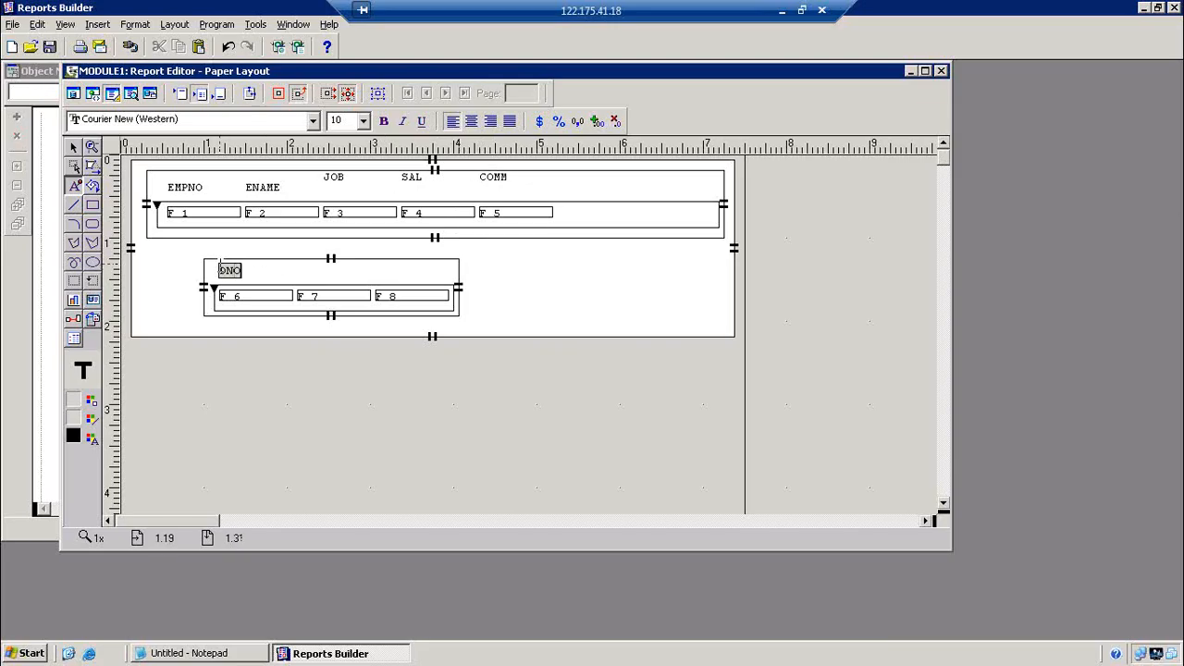
pyautogui.press('Escape')
pyautogui.press('Up')
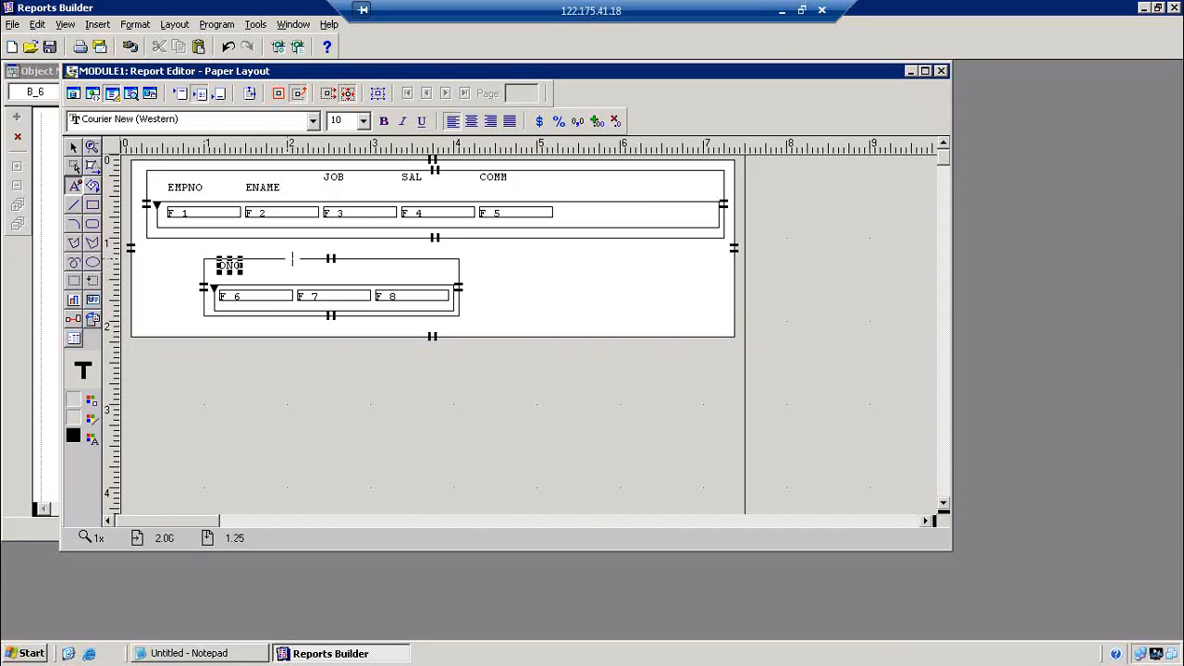
pyautogui.click(297, 262)
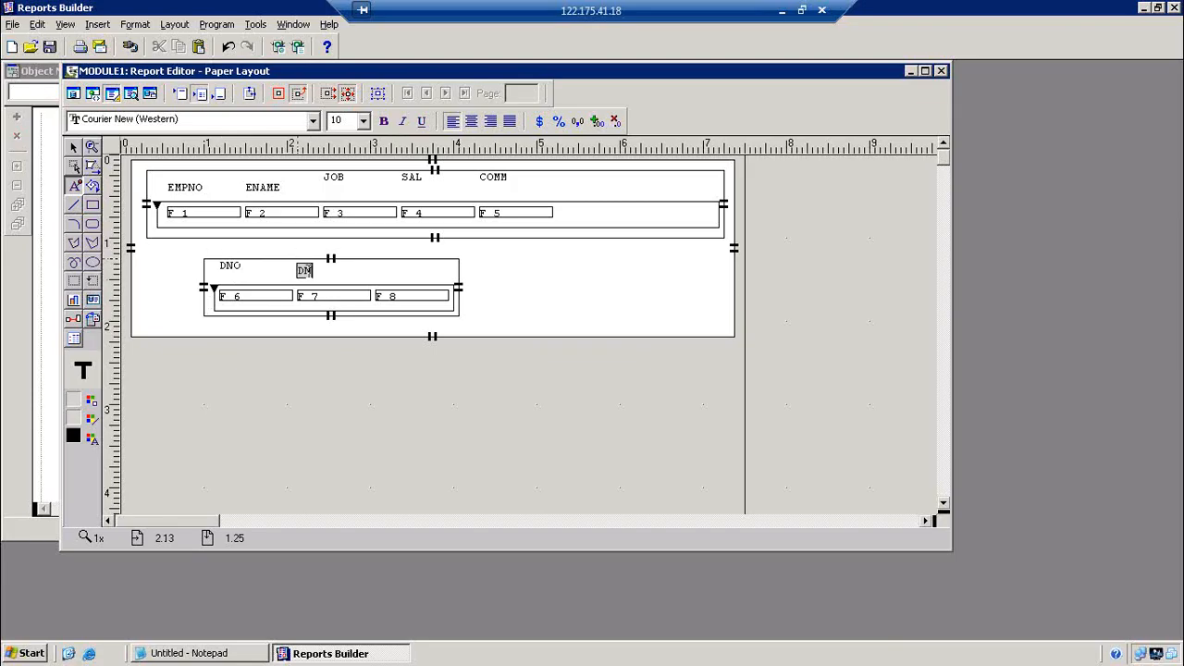
pyautogui.write('DNAME3')
pyautogui.press('BackSpace')
pyautogui.click(309, 280)
pyautogui.press('Up')
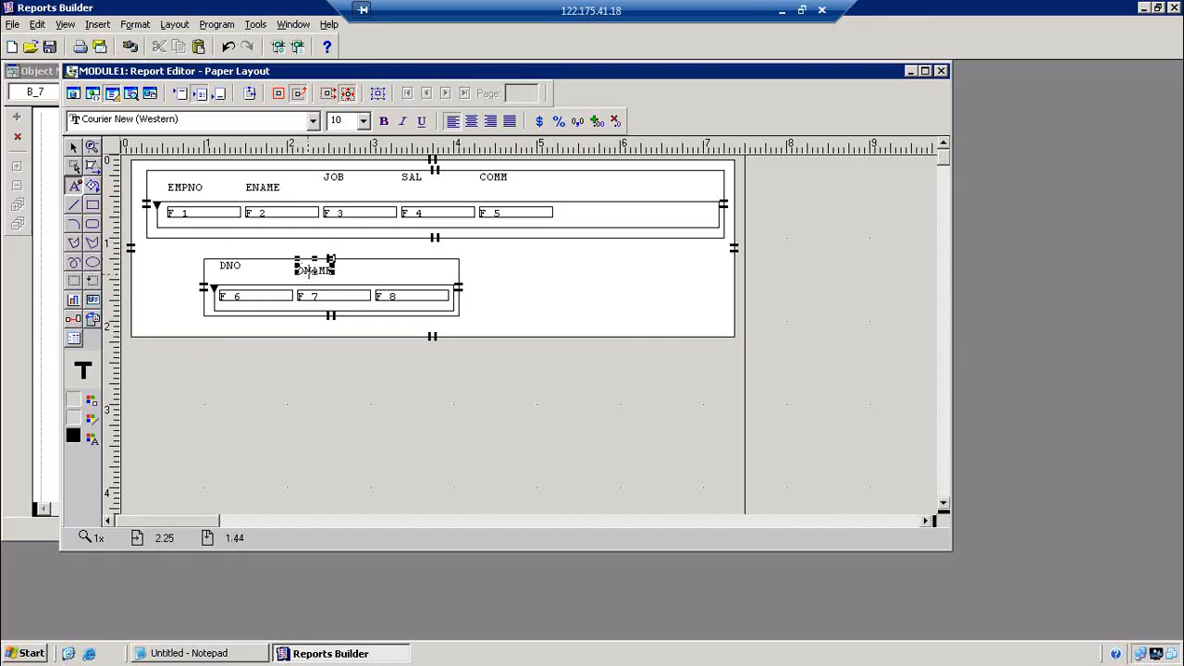
pyautogui.click(374, 260)
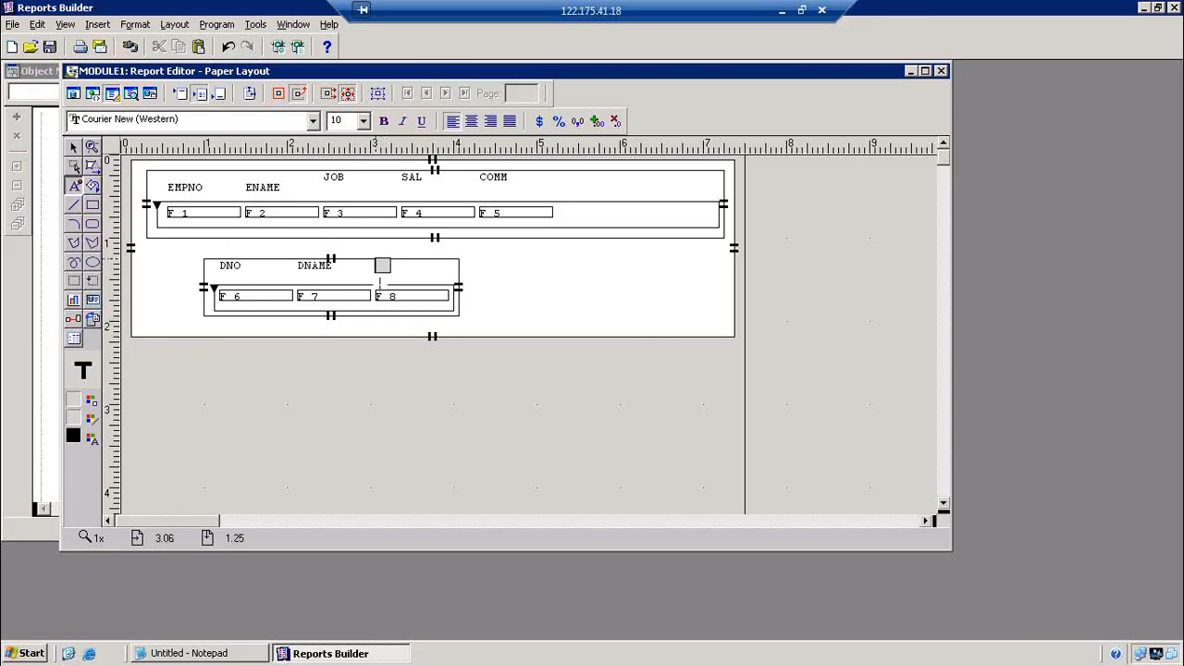
pyautogui.click(402, 381)
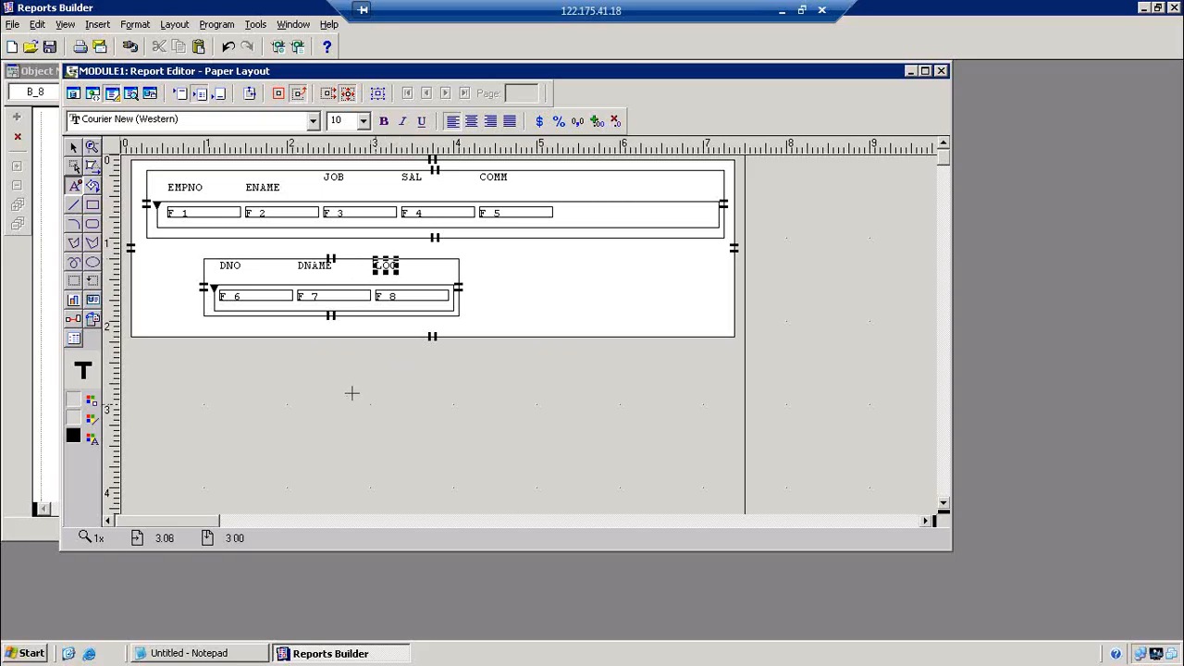
# Raise the EMPNO heading level with the other employee headings
pyautogui.click(74, 148)
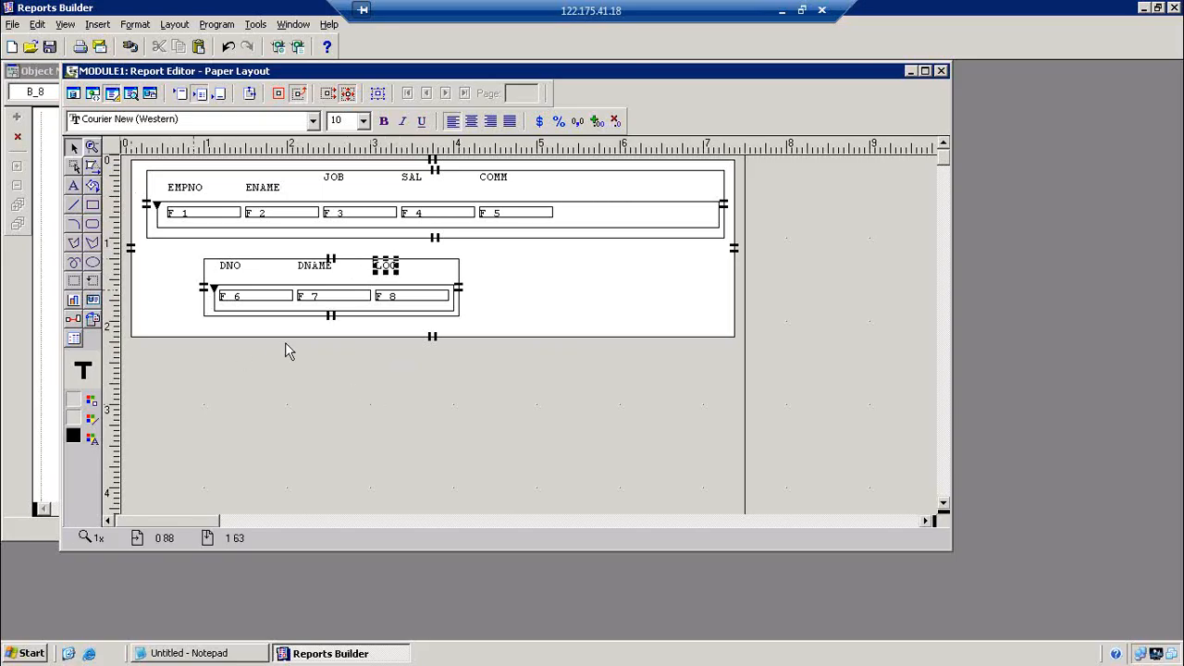
pyautogui.click(337, 407)
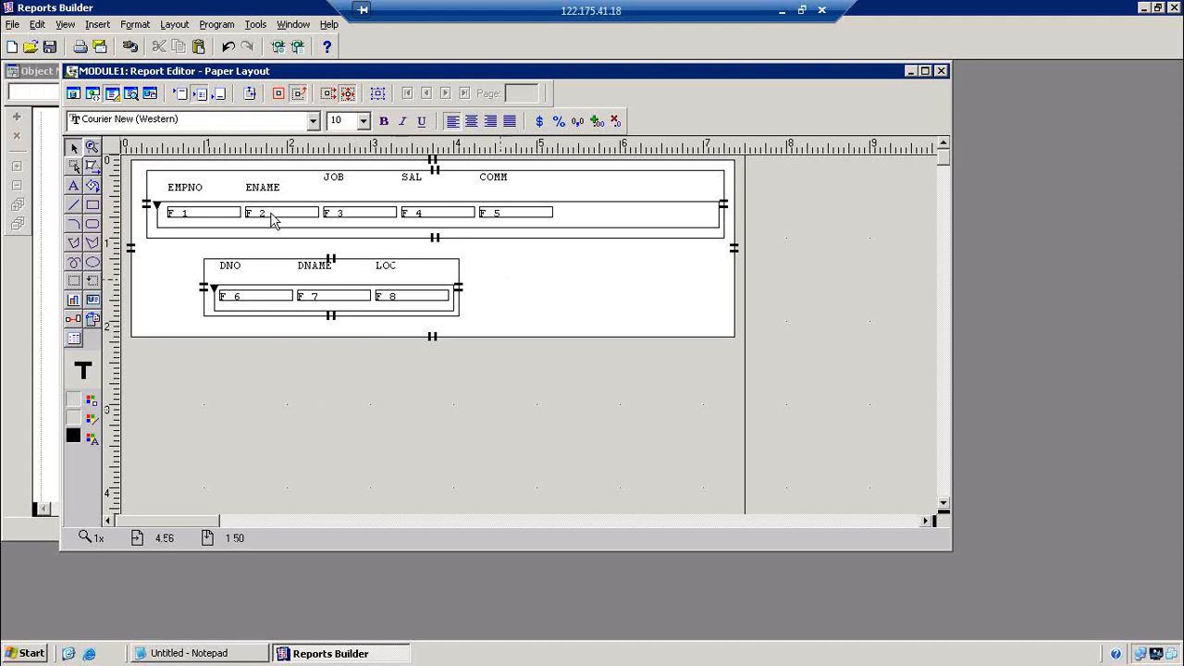
pyautogui.click(190, 190)
pyautogui.press('Up')
pyautogui.press('Up')
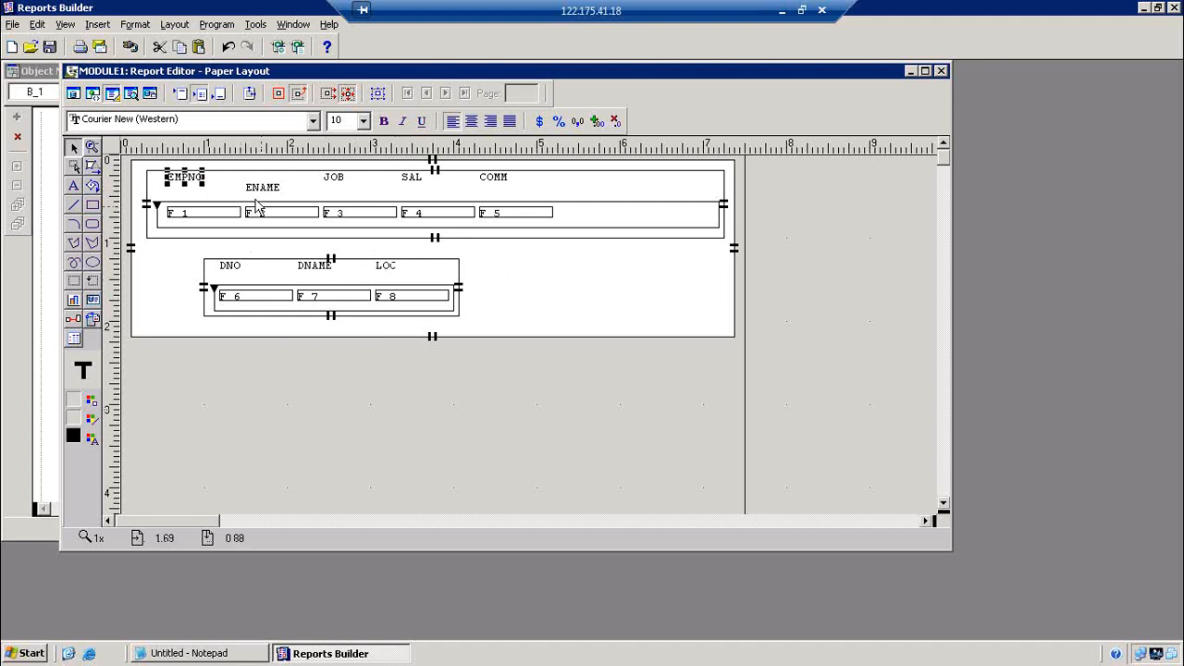
# Raise the ENAME heading, move the EMP field row up, and shrink the EMP frames to fit
pyautogui.click(260, 191)
pyautogui.press('Up')
pyautogui.press('Up')
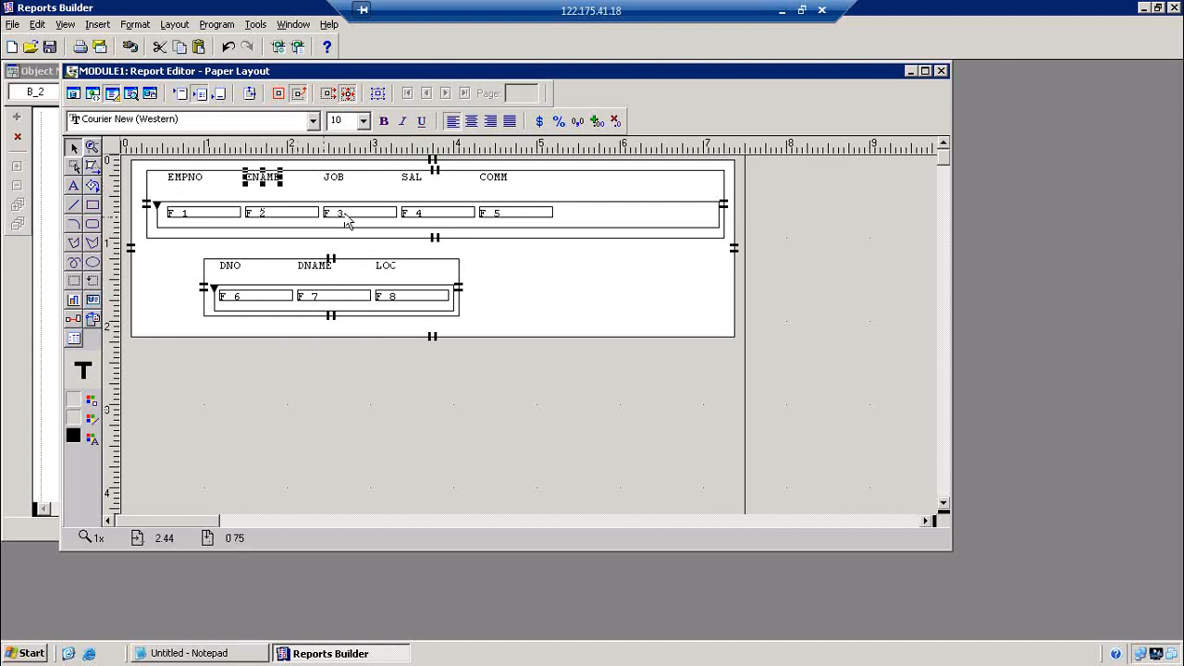
pyautogui.click(580, 227)
pyautogui.press('Up')
pyautogui.press('Up')
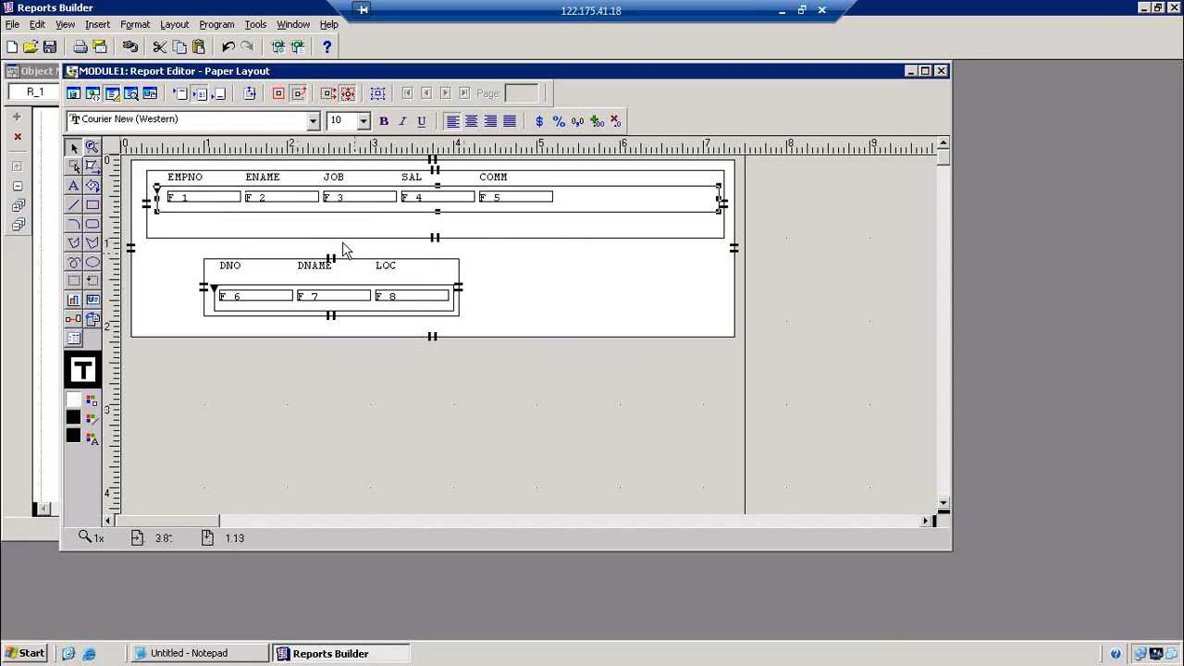
pyautogui.moveTo(438, 212)
pyautogui.mouseDown()
pyautogui.moveTo(436, 231)
pyautogui.moveTo(435, 212)
pyautogui.mouseUp()
pyautogui.click(438, 237)
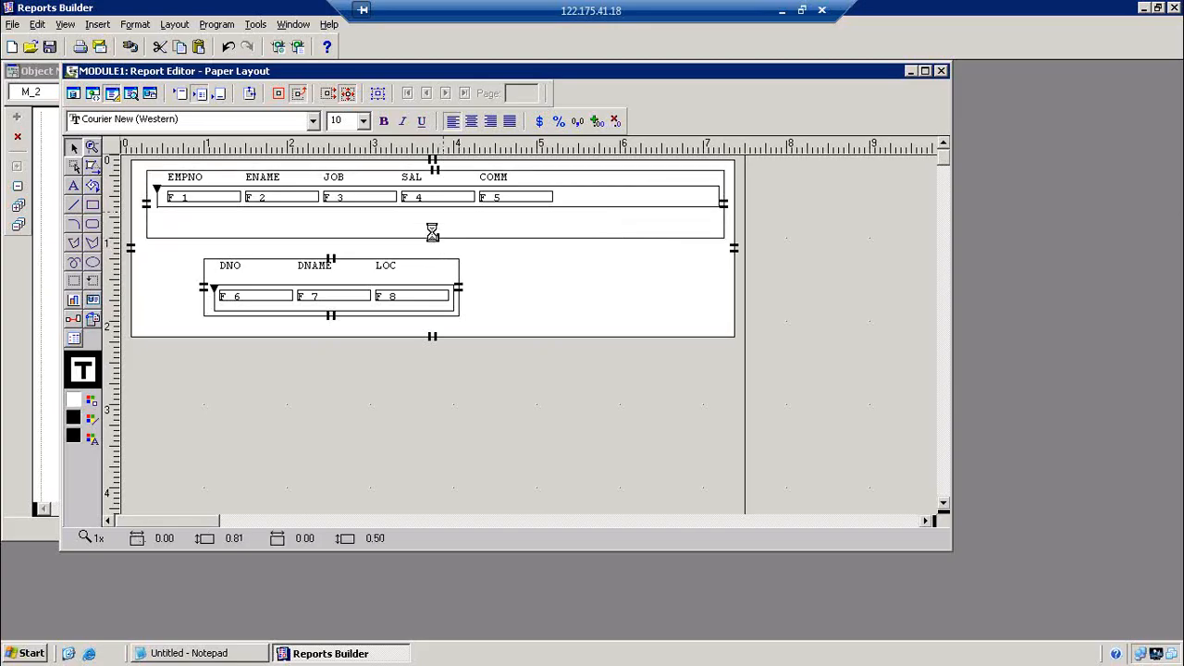
pyautogui.click(415, 248)
# Move the DEPT table up toward EMP and shrink its row and frame to fit
pyautogui.click(363, 273)
pyautogui.press('Up')
pyautogui.press('Up')
pyautogui.press('Up')
pyautogui.press('Up')
pyautogui.press('Up')
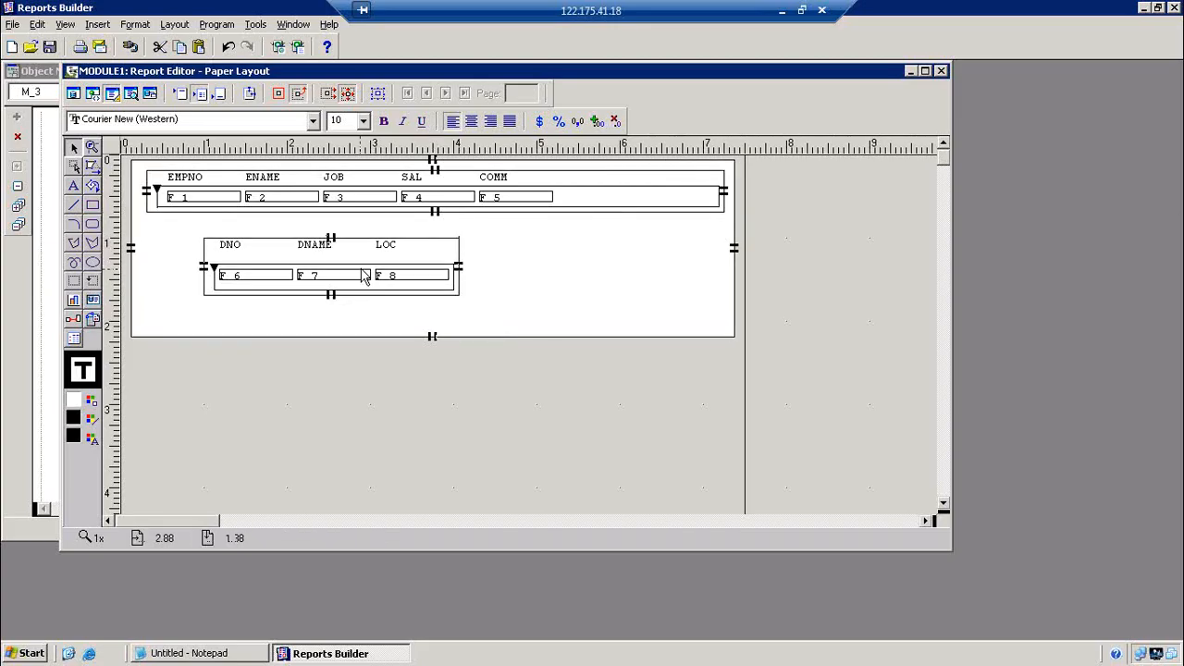
pyautogui.press('Left')
pyautogui.press('Left')
pyautogui.press('Left')
pyautogui.press('Left')
pyautogui.press('Left')
pyautogui.press('Left')
pyautogui.press('Left')
pyautogui.press('Left')
pyautogui.press('Left')
pyautogui.press('Left')
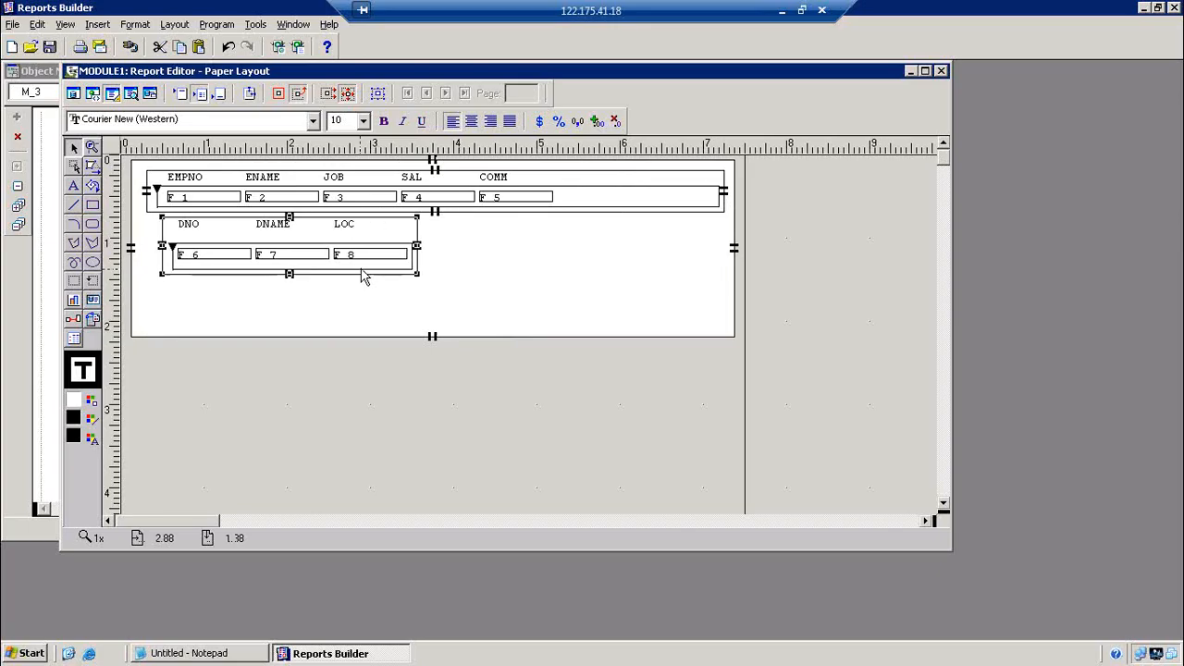
pyautogui.click(243, 269)
pyautogui.press('Up')
pyautogui.press('Up')
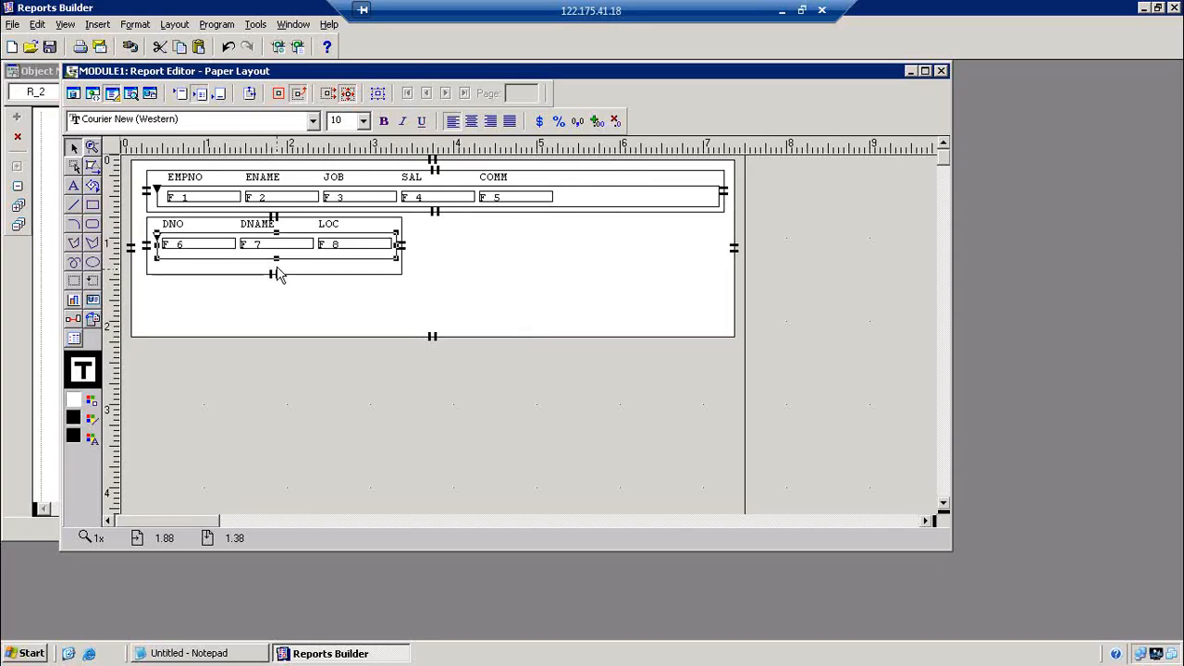
pyautogui.moveTo(276, 259); pyautogui.dragTo(277, 259)
pyautogui.click(275, 273)
pyautogui.click(501, 267)
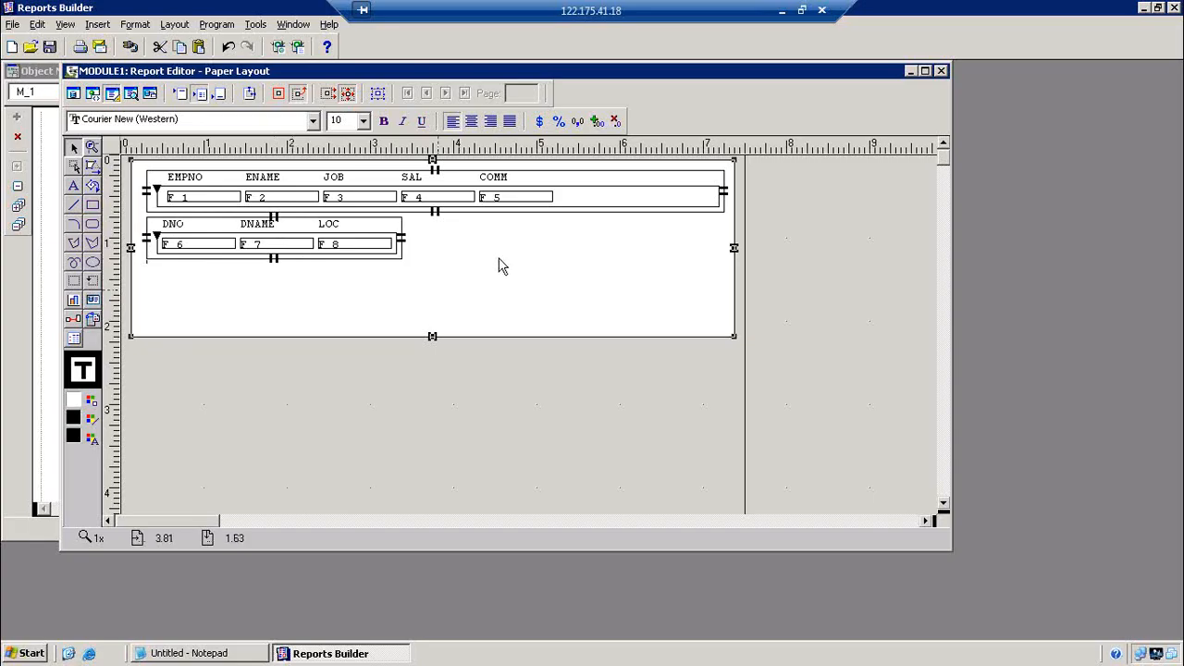
# Narrow the EMP row and frame to end after COMM, and centre the DEPT table beneath
pyautogui.click(703, 205)
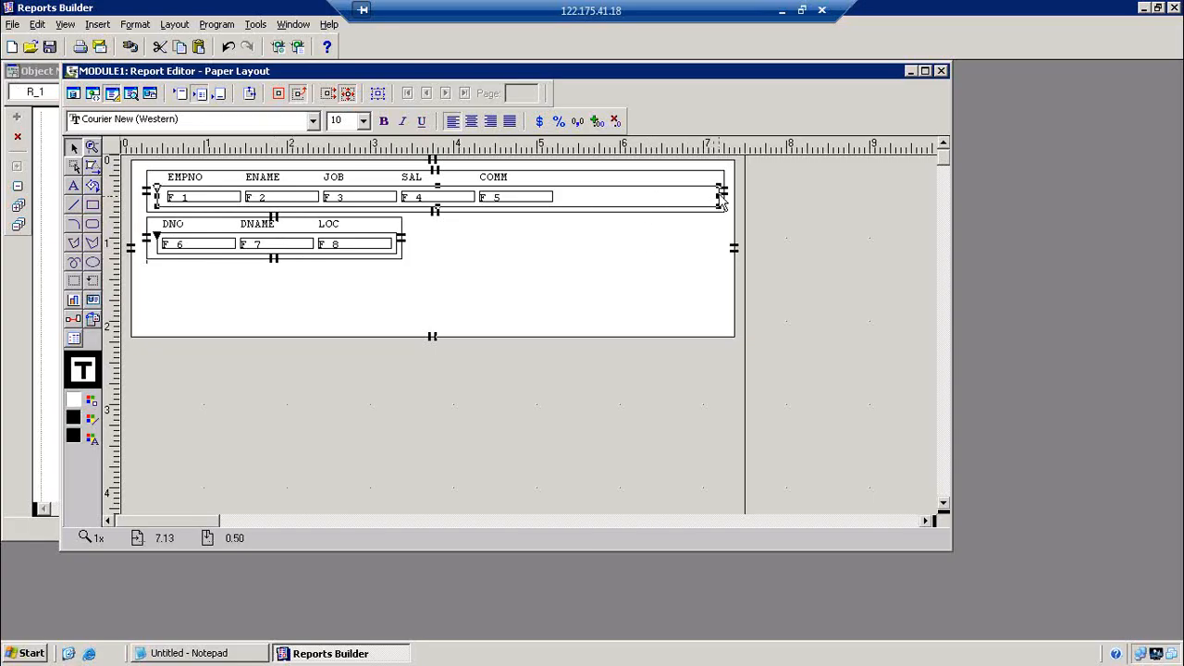
pyautogui.moveTo(723, 205); pyautogui.dragTo(560, 204)
pyautogui.click(611, 211)
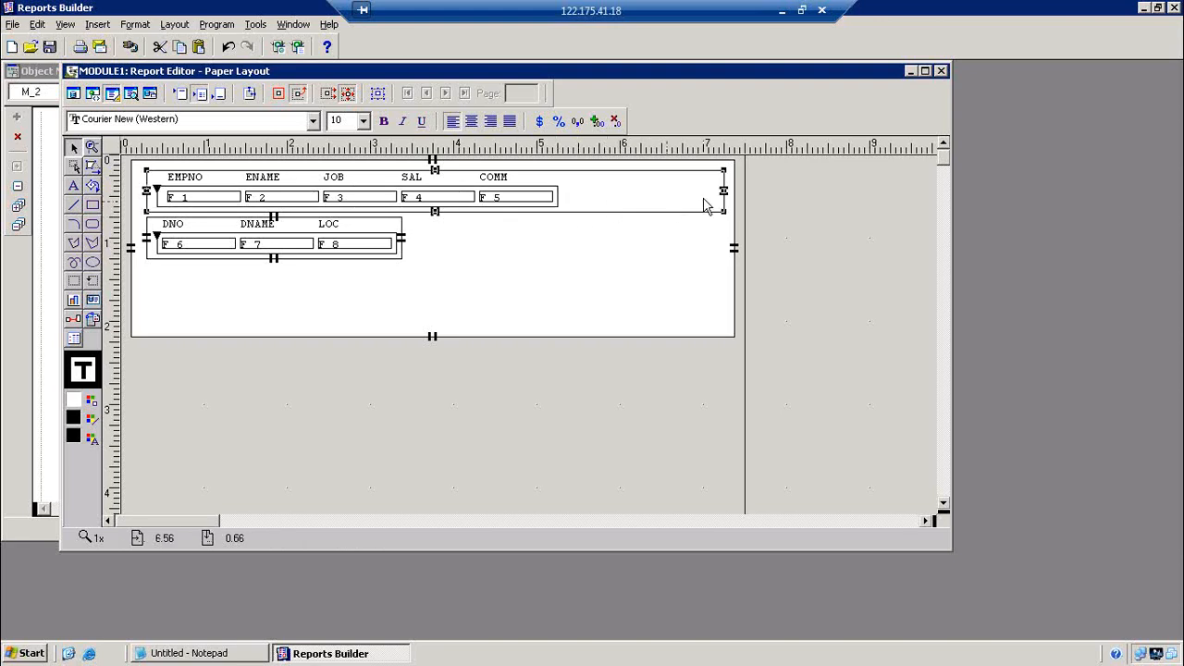
pyautogui.moveTo(712, 192); pyautogui.dragTo(563, 201)
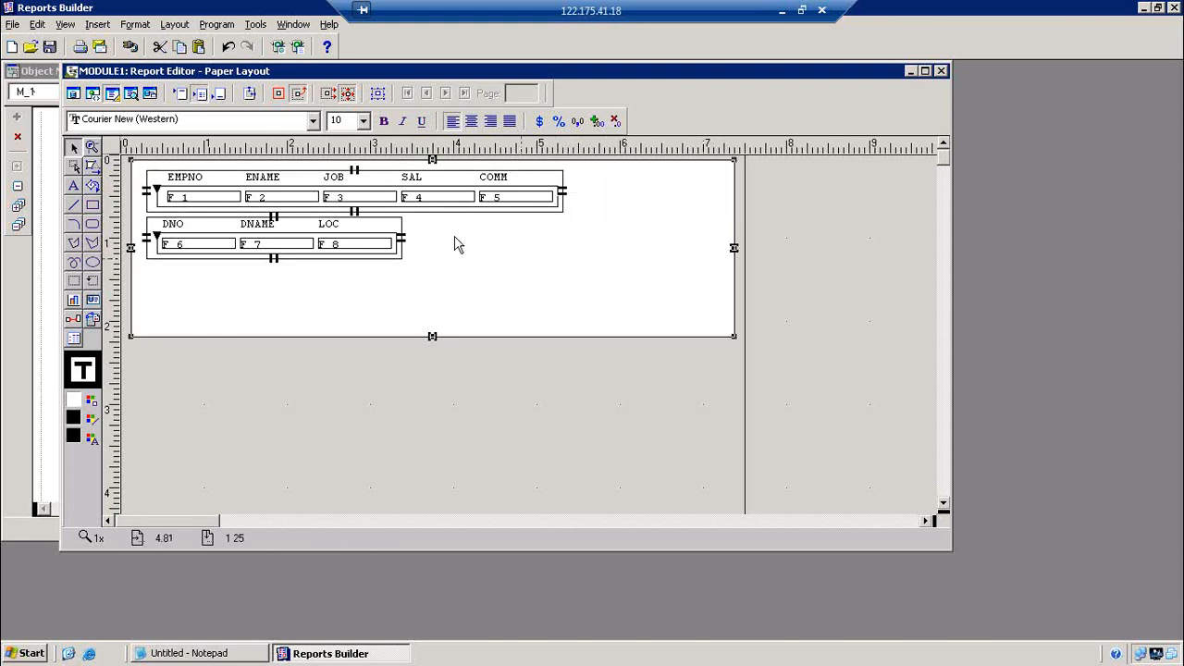
pyautogui.click(403, 234)
pyautogui.press('Right')
pyautogui.press('Right')
pyautogui.press('Right')
pyautogui.press('Right')
pyautogui.press('Right')
pyautogui.press('Right')
pyautogui.press('Right')
pyautogui.press('Right')
pyautogui.press('Right')
pyautogui.press('Right')
pyautogui.press('Right')
pyautogui.press('Right')
pyautogui.press('Right')
pyautogui.press('Right')
pyautogui.press('Right')
pyautogui.press('Right')
pyautogui.press('Right')
pyautogui.press('Right')
pyautogui.press('Right')
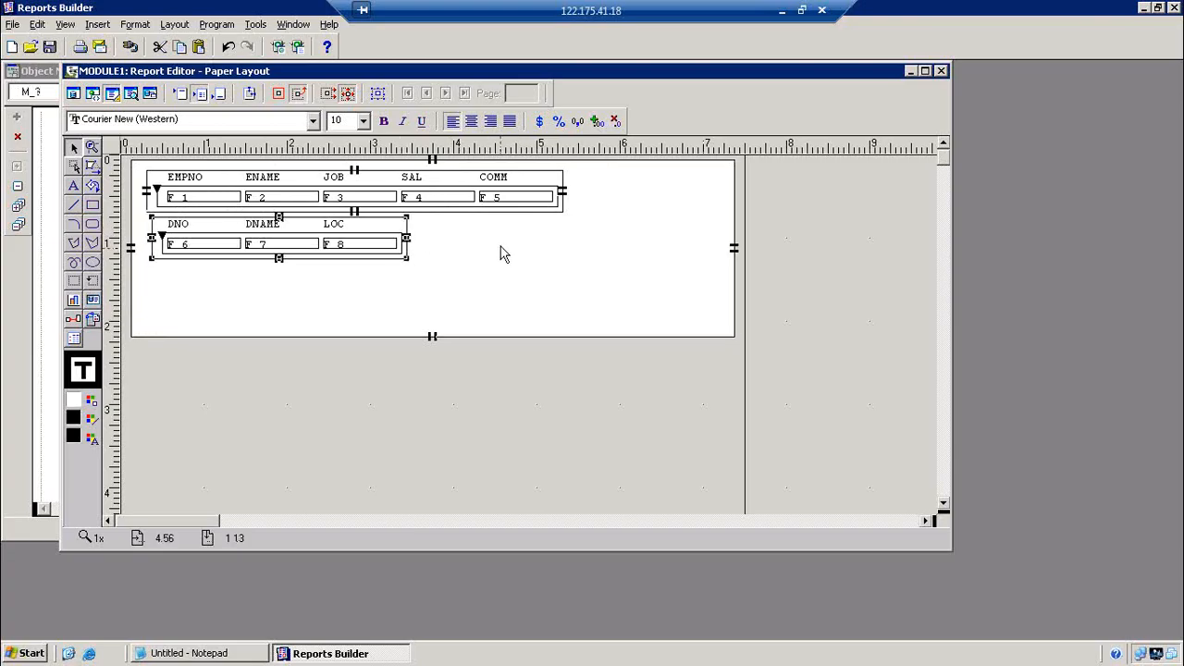
pyautogui.press('Left')
pyautogui.press('Left')
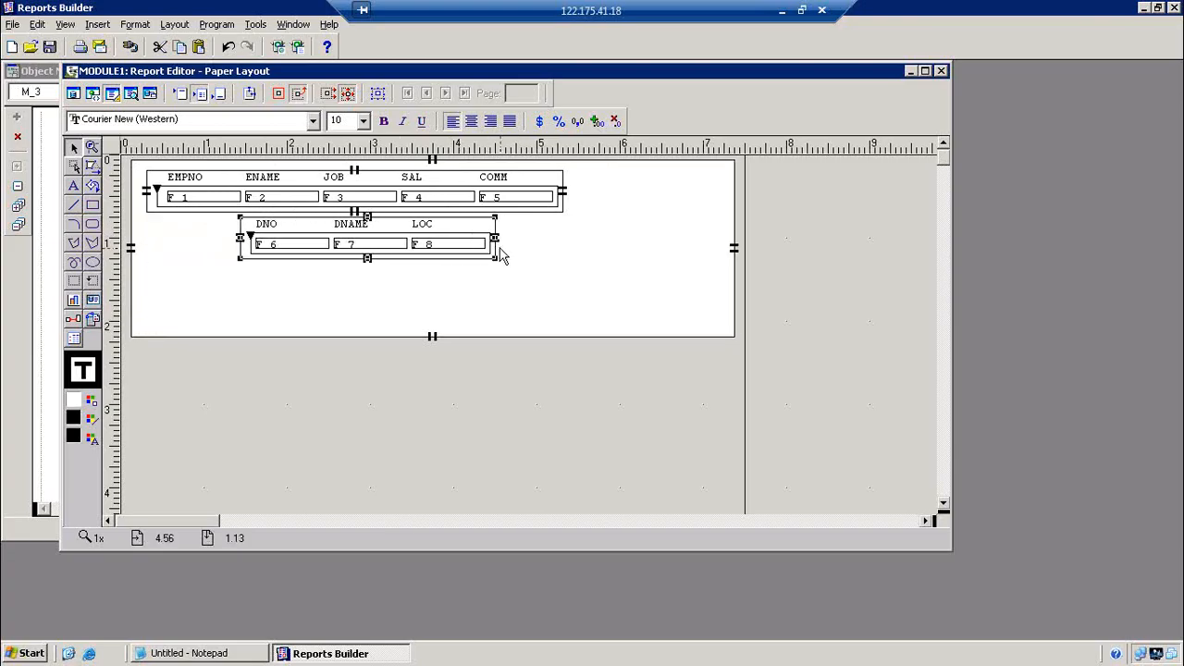
# Shrink outer frame M_1 to tightly enclose the EMP and DEPT tables
pyautogui.click(432, 338)
pyautogui.moveTo(432, 339); pyautogui.dragTo(418, 272)
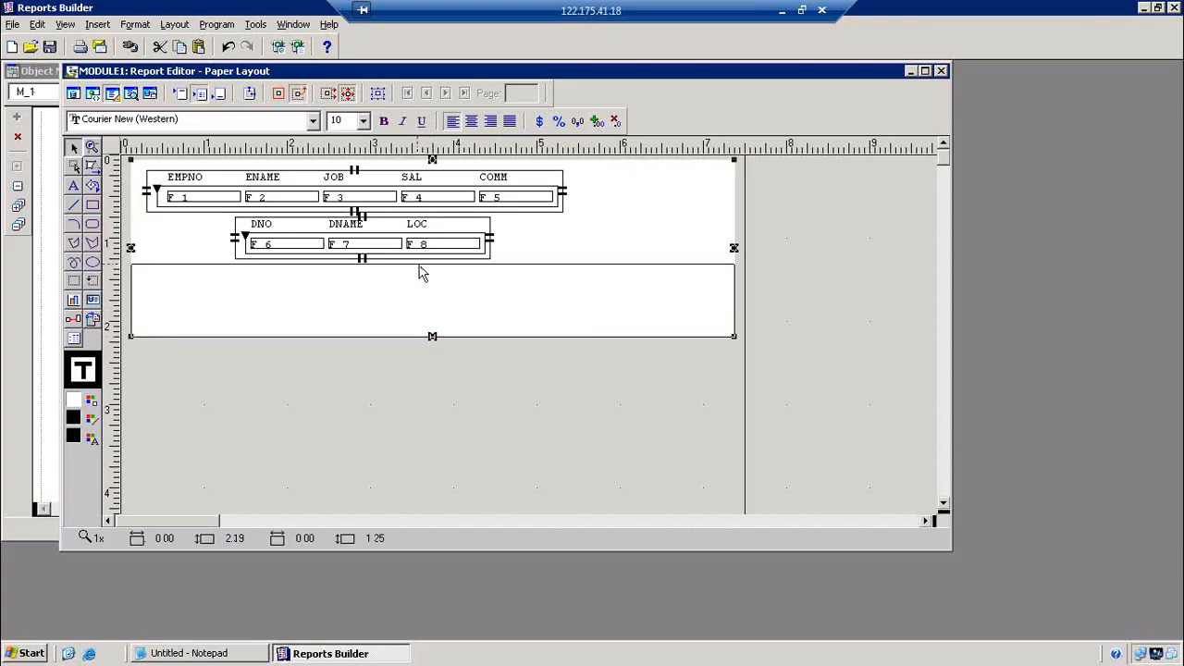
pyautogui.moveTo(734, 218); pyautogui.dragTo(569, 211)
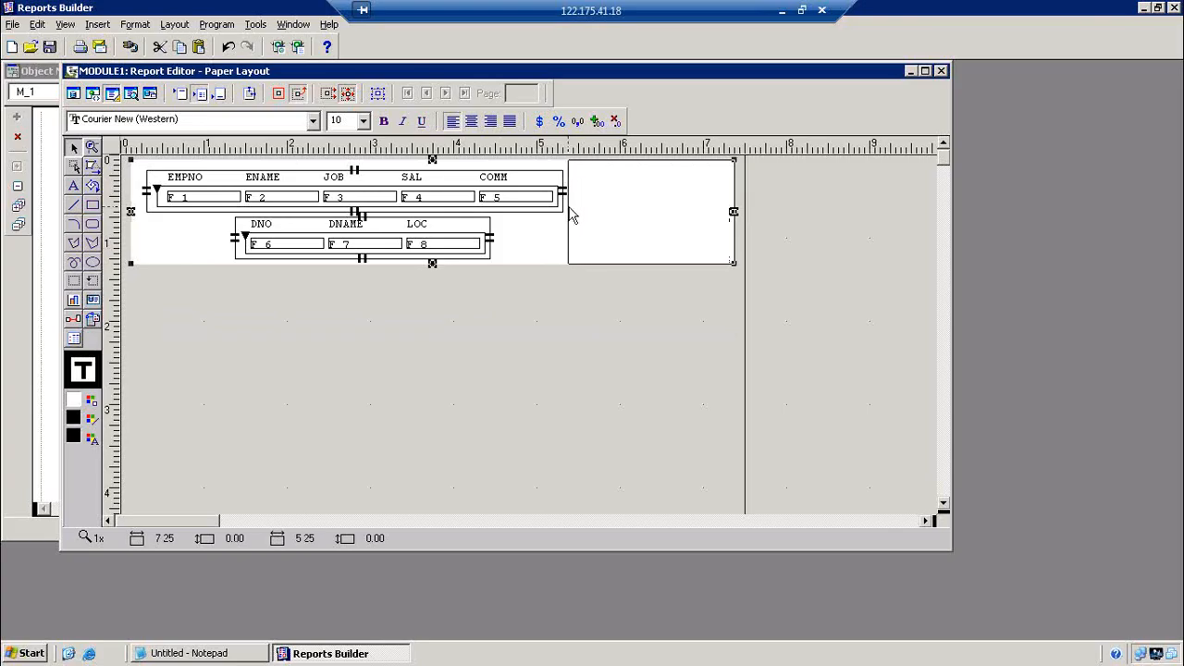
pyautogui.moveTo(579, 258); pyautogui.dragTo(580, 261)
pyautogui.click(590, 335)
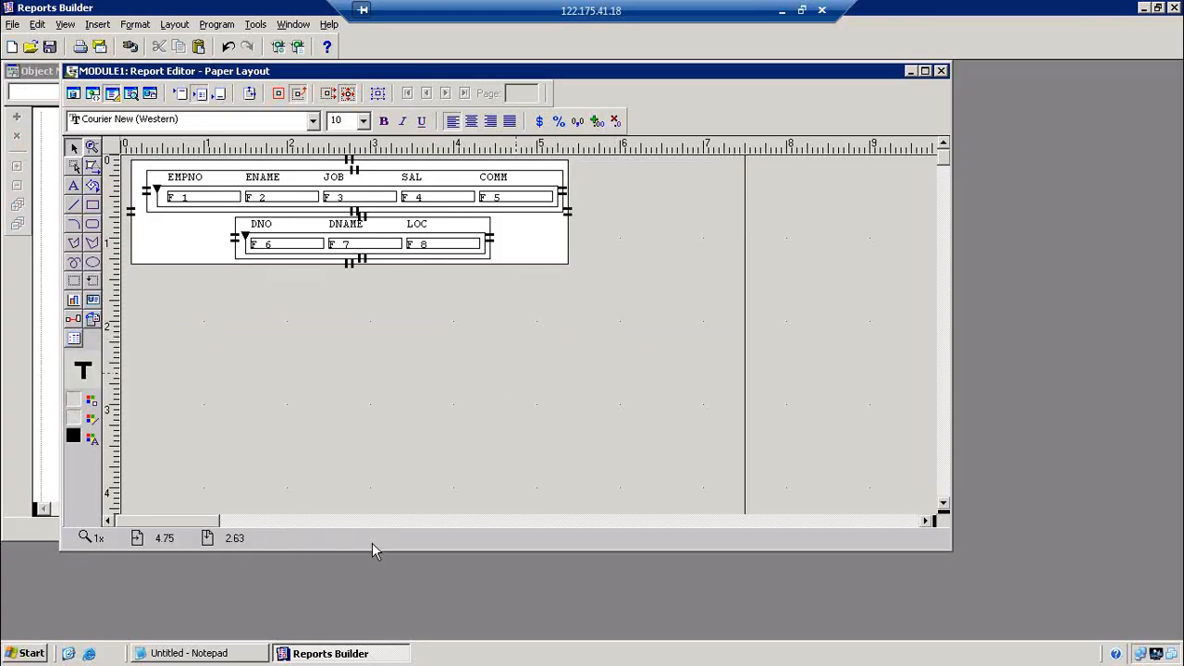
# Set all layout objects to No Fill and No Line
pyautogui.hotkey('ctrl', 'a')
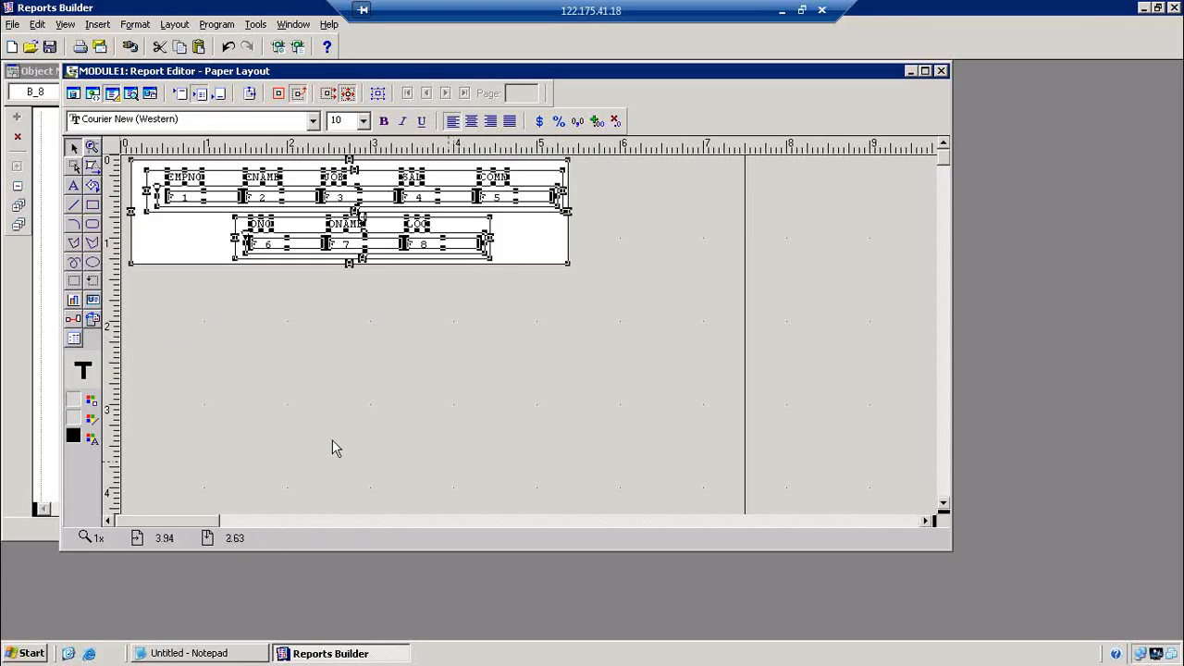
pyautogui.click(93, 402)
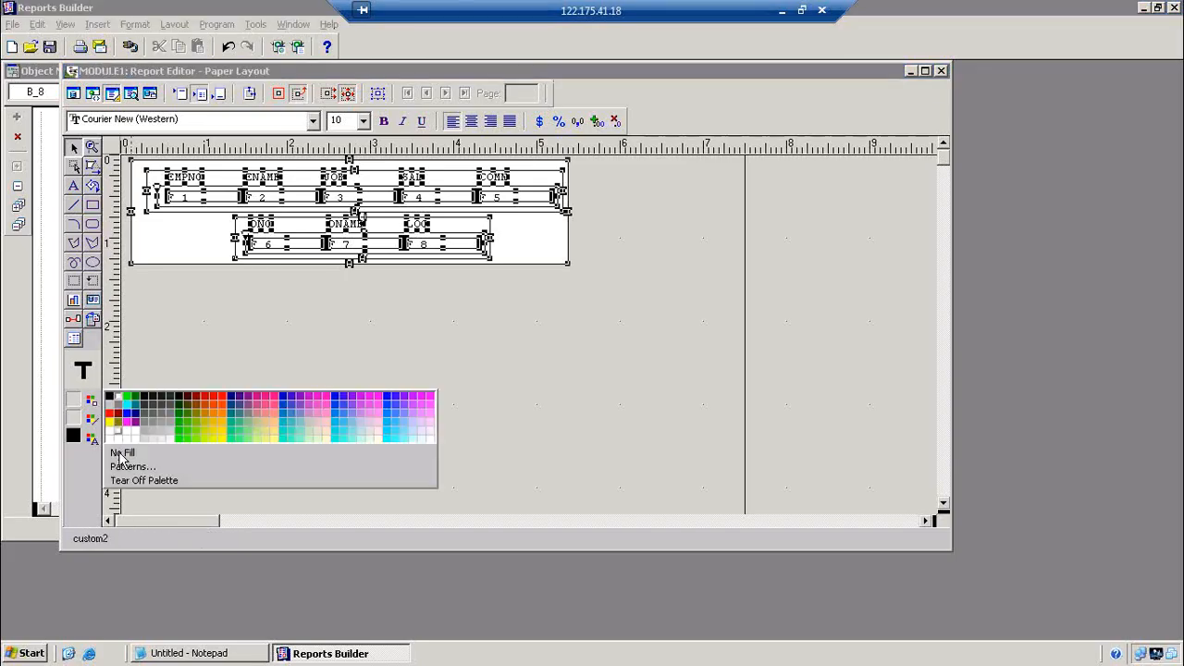
pyautogui.click(125, 453)
pyautogui.click(92, 420)
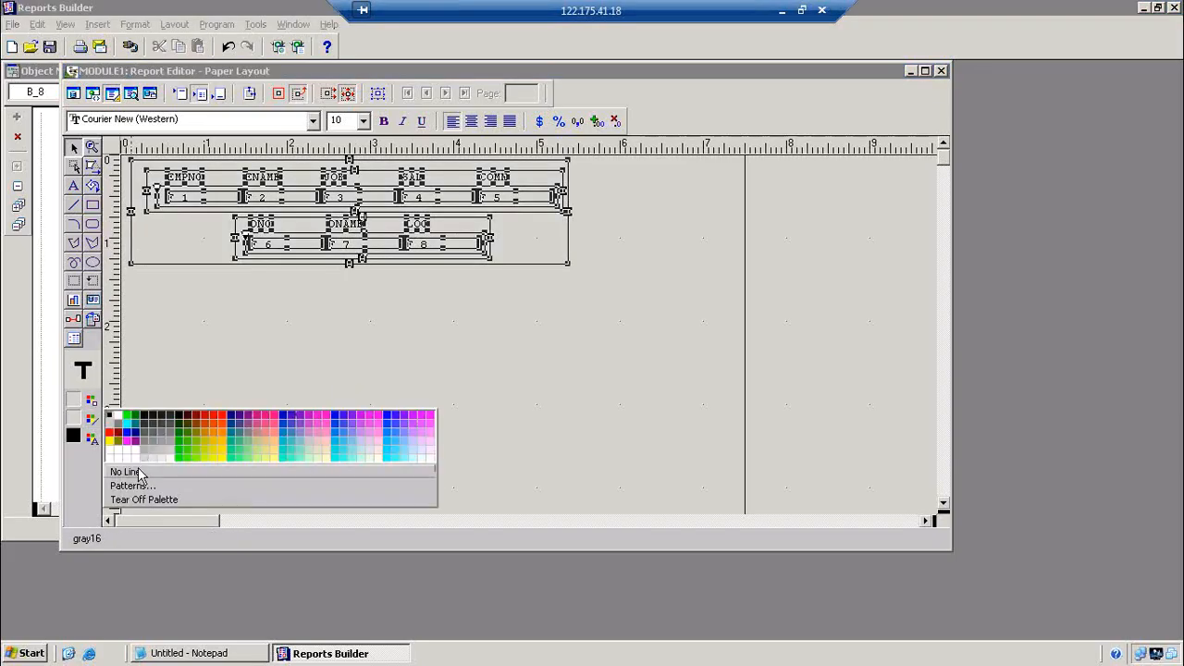
pyautogui.click(124, 473)
pyautogui.click(364, 392)
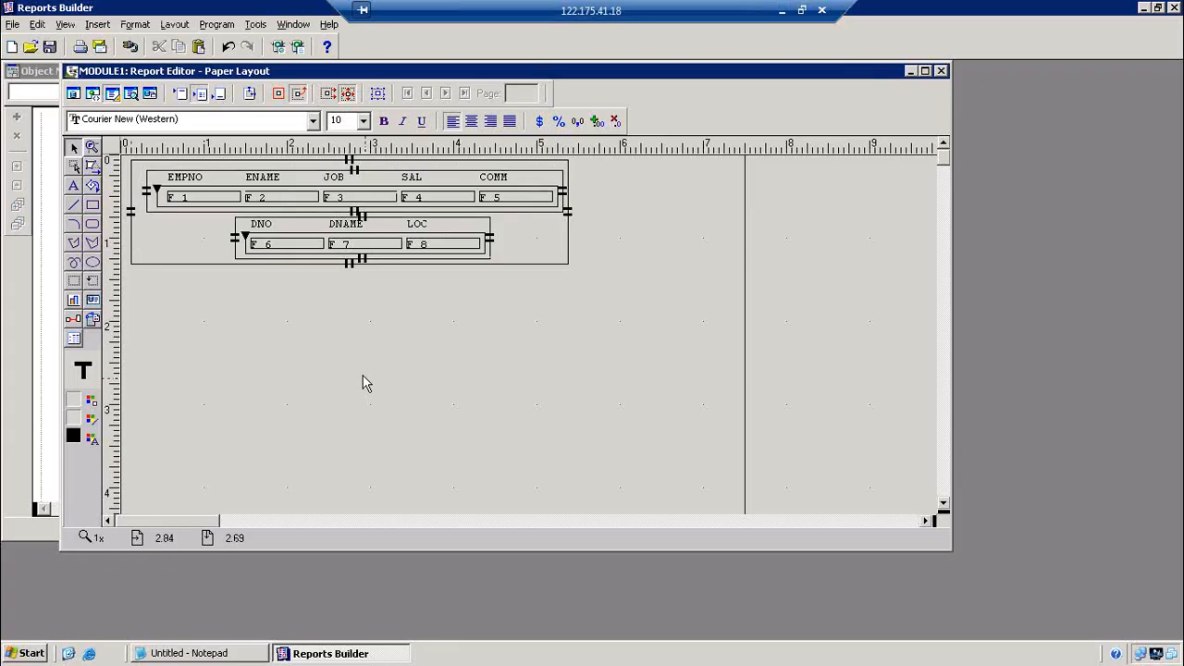
pyautogui.click(222, 26)
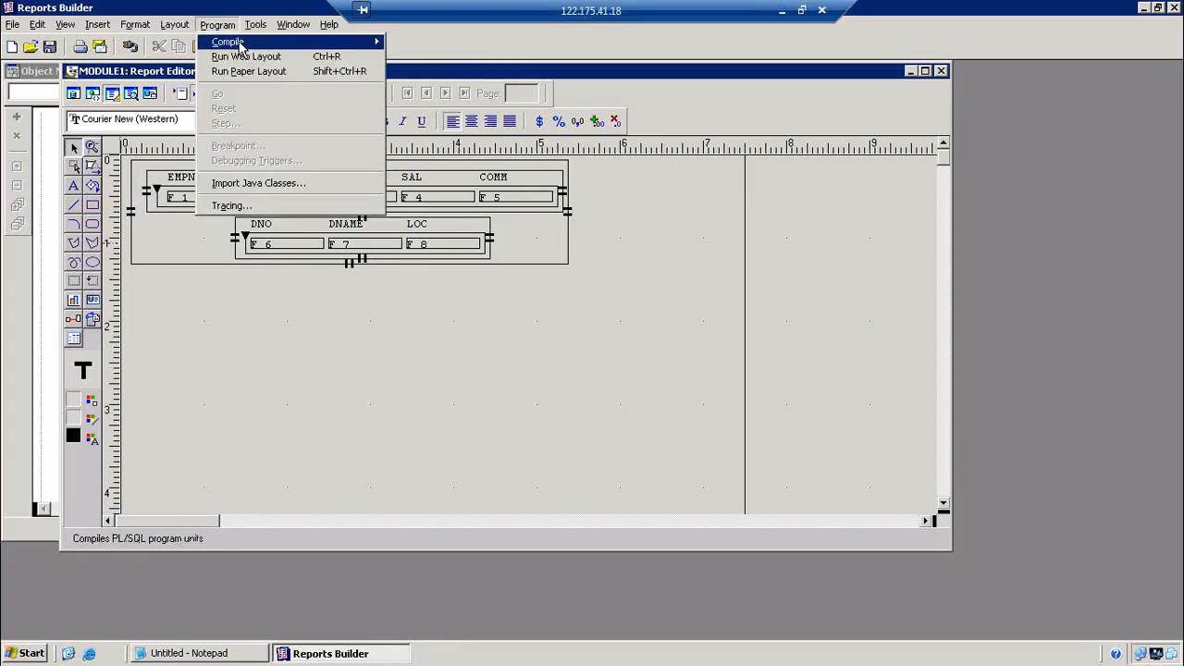
# Compile all program units, then run the report, which fails with REP-1213 on F_6
pyautogui.moveTo(227, 40)
pyautogui.click(421, 56)
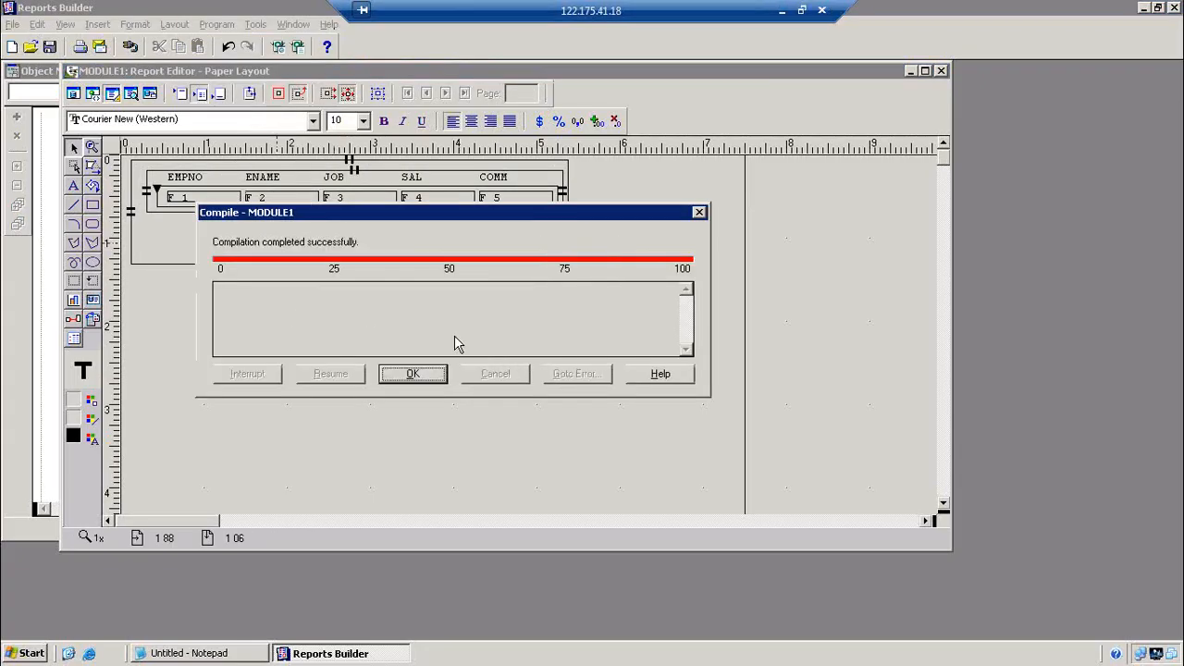
pyautogui.click(421, 376)
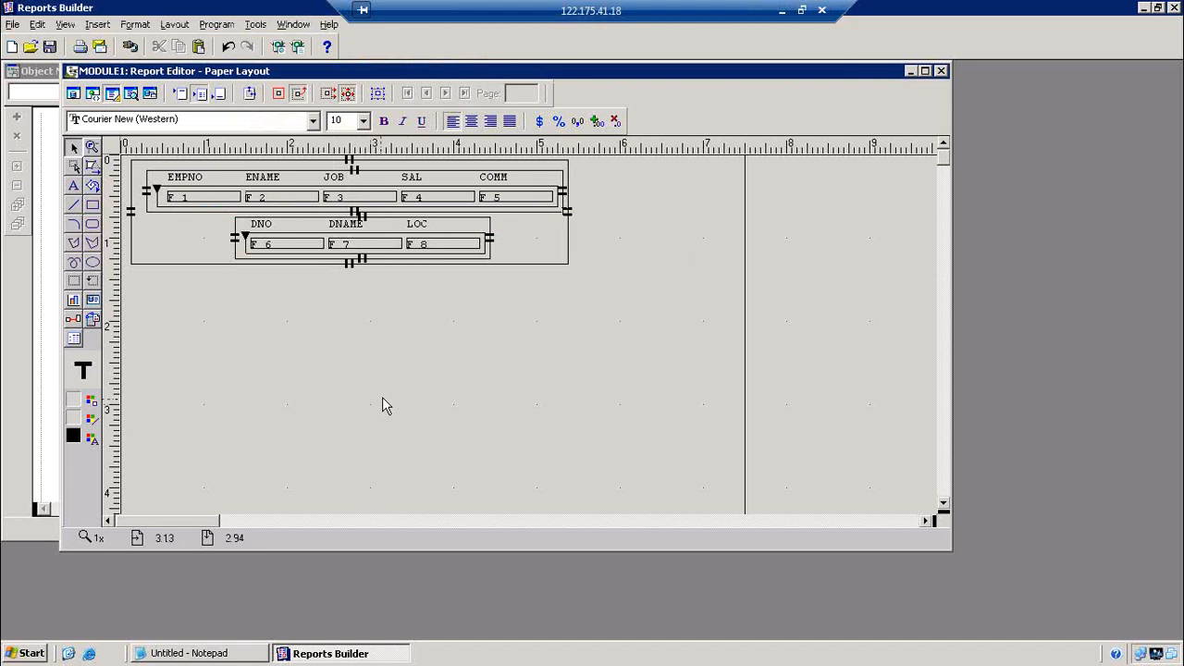
pyautogui.click(298, 47)
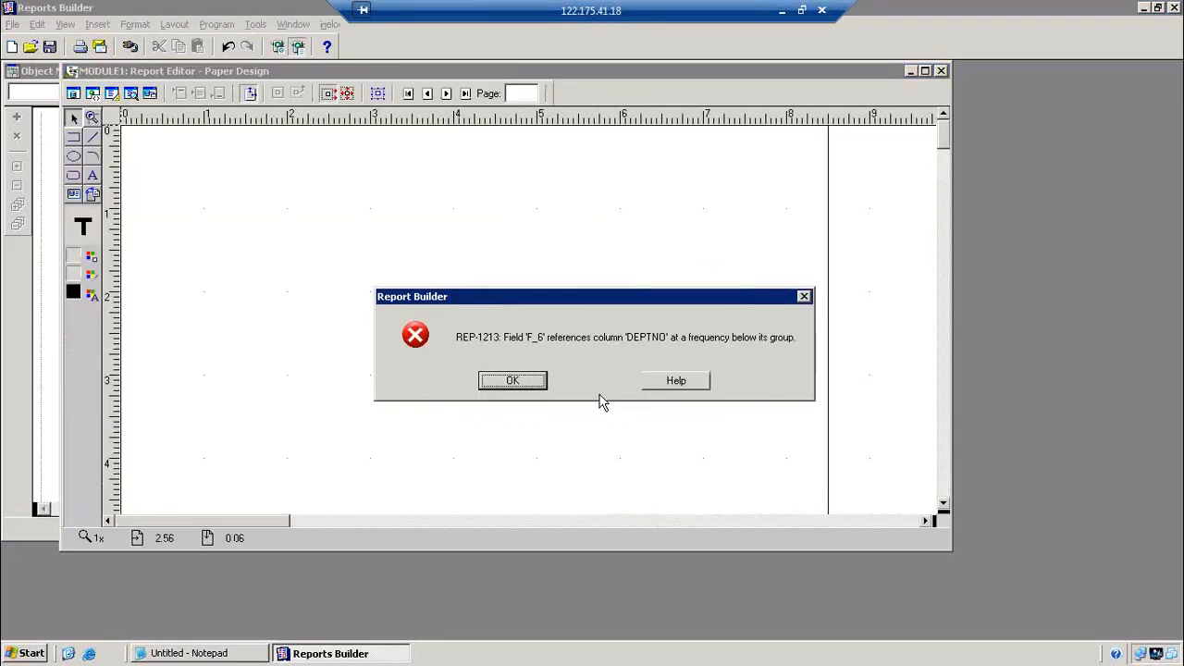
pyautogui.click(534, 385)
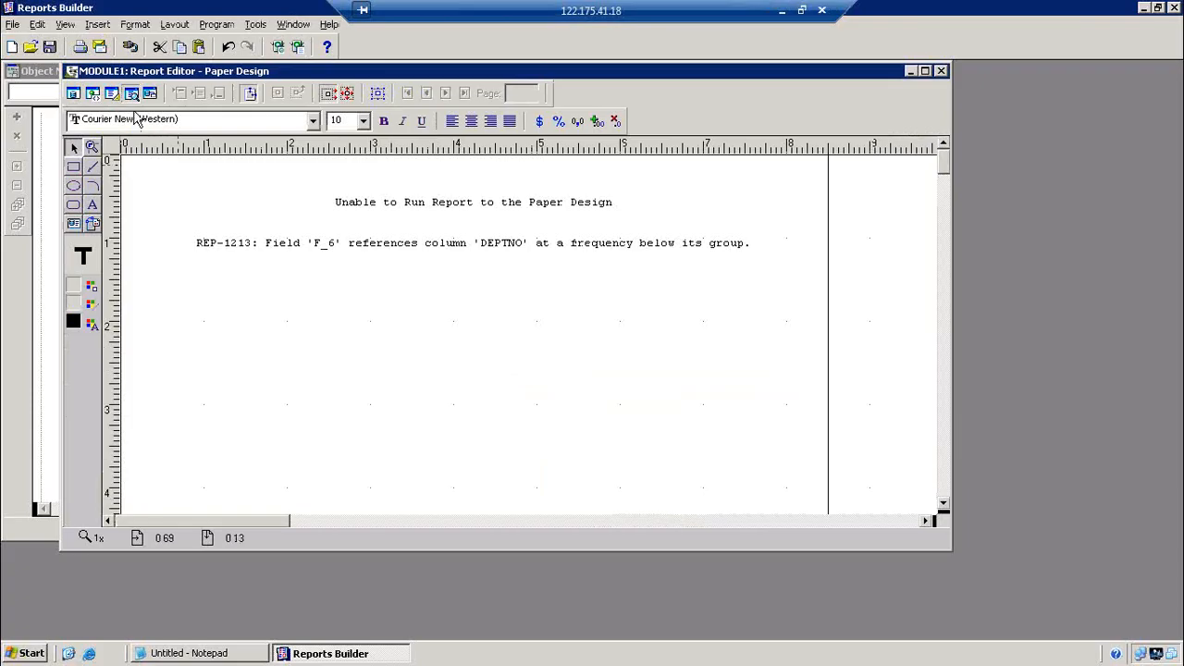
pyautogui.click(111, 93)
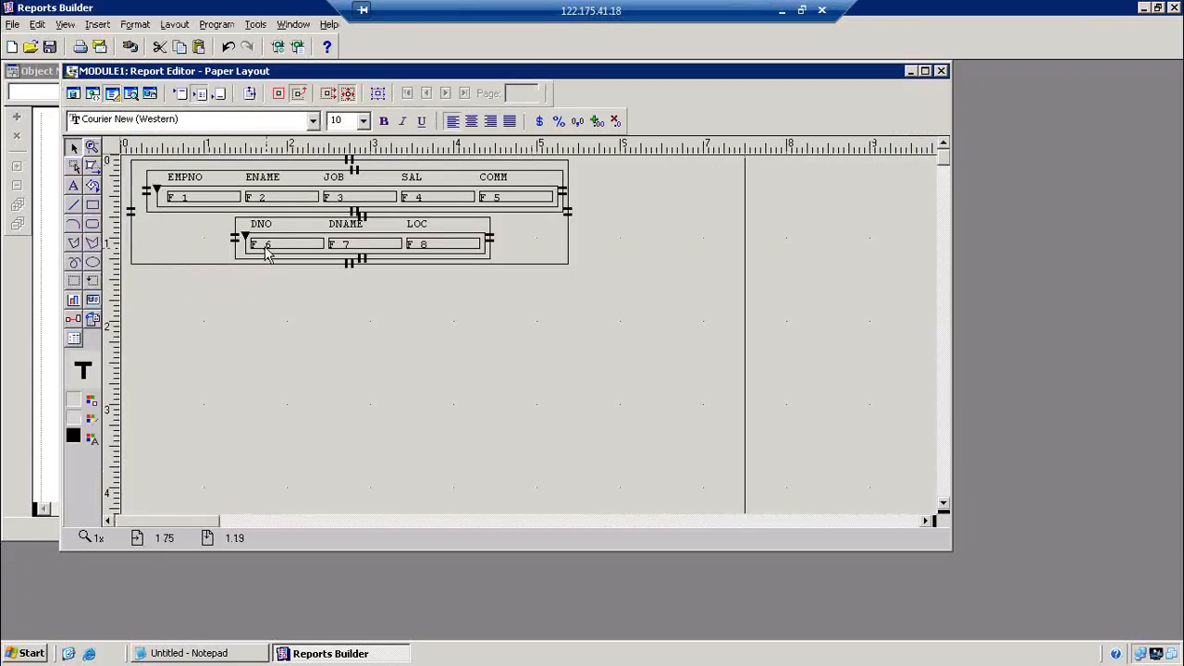
# Change field F_6's source column to DEPTNO1
pyautogui.doubleClick(264, 245)
pyautogui.click(548, 211)
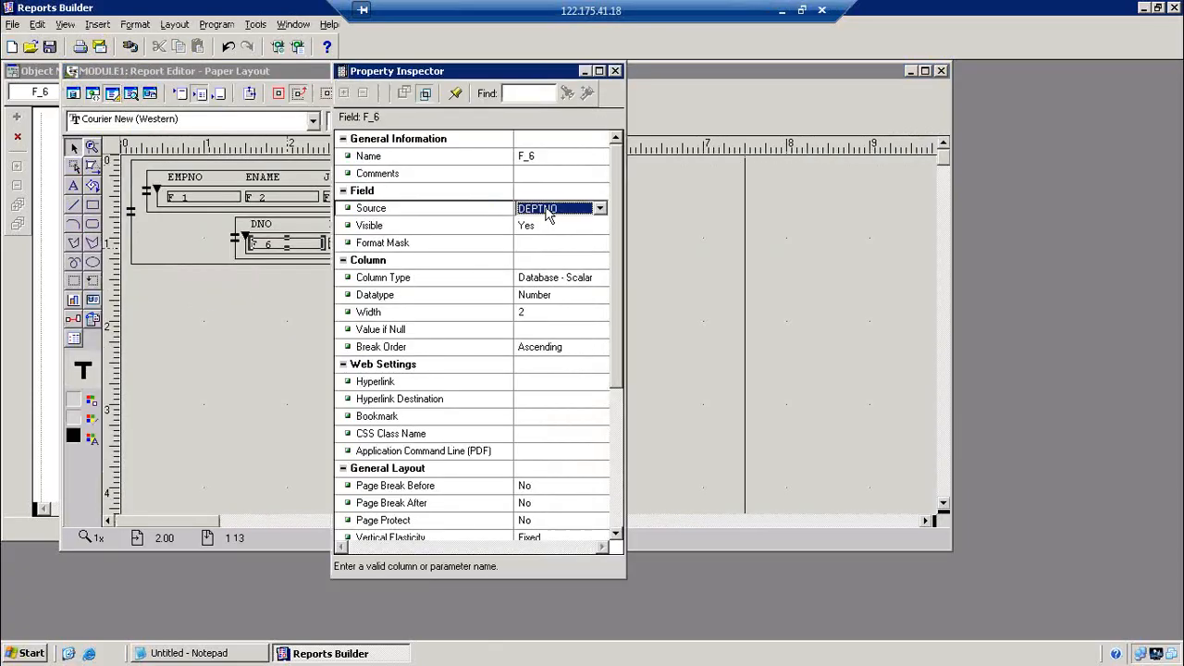
pyautogui.click(548, 213)
pyautogui.click(561, 237)
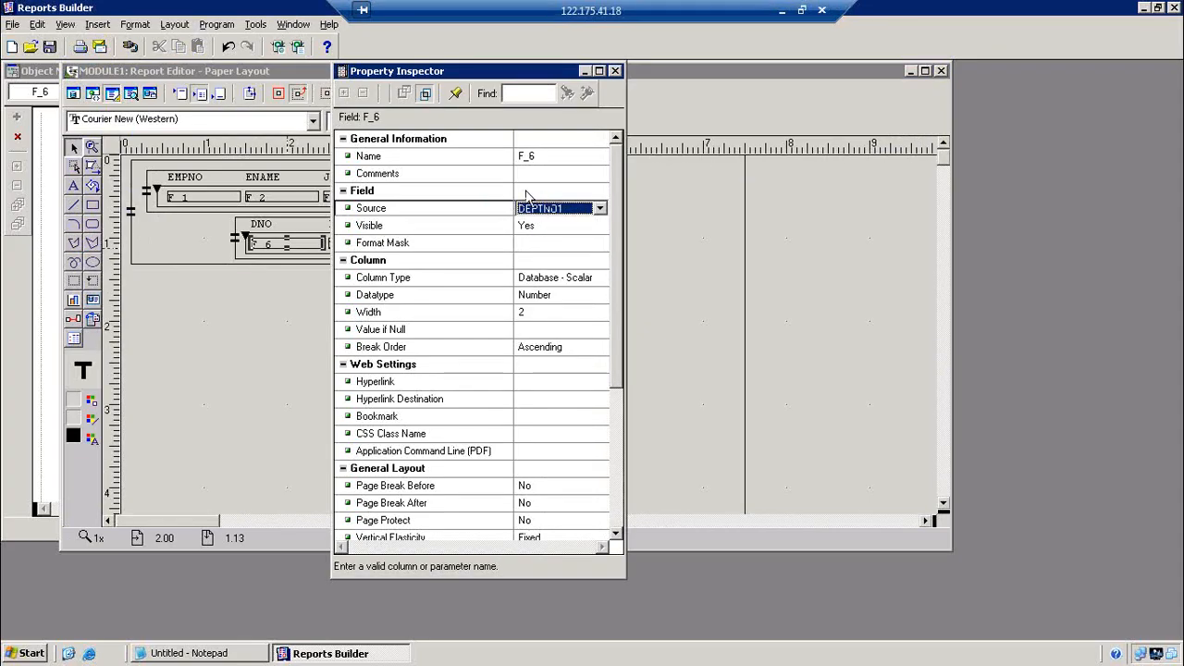
pyautogui.click(614, 71)
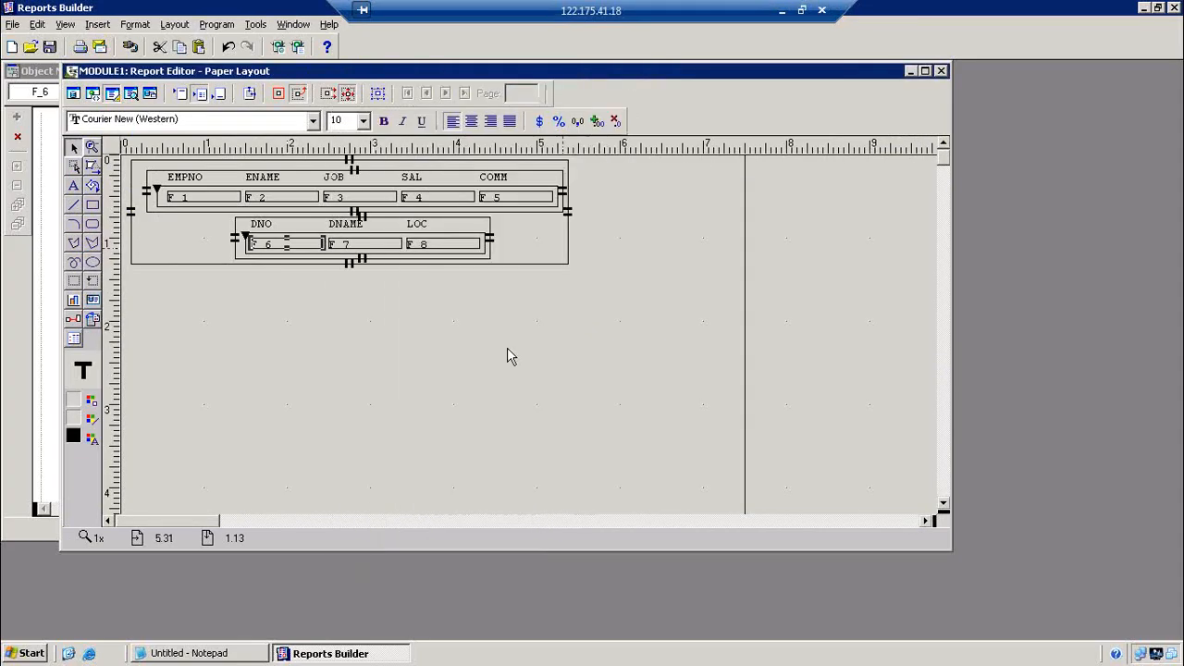
pyautogui.click(74, 94)
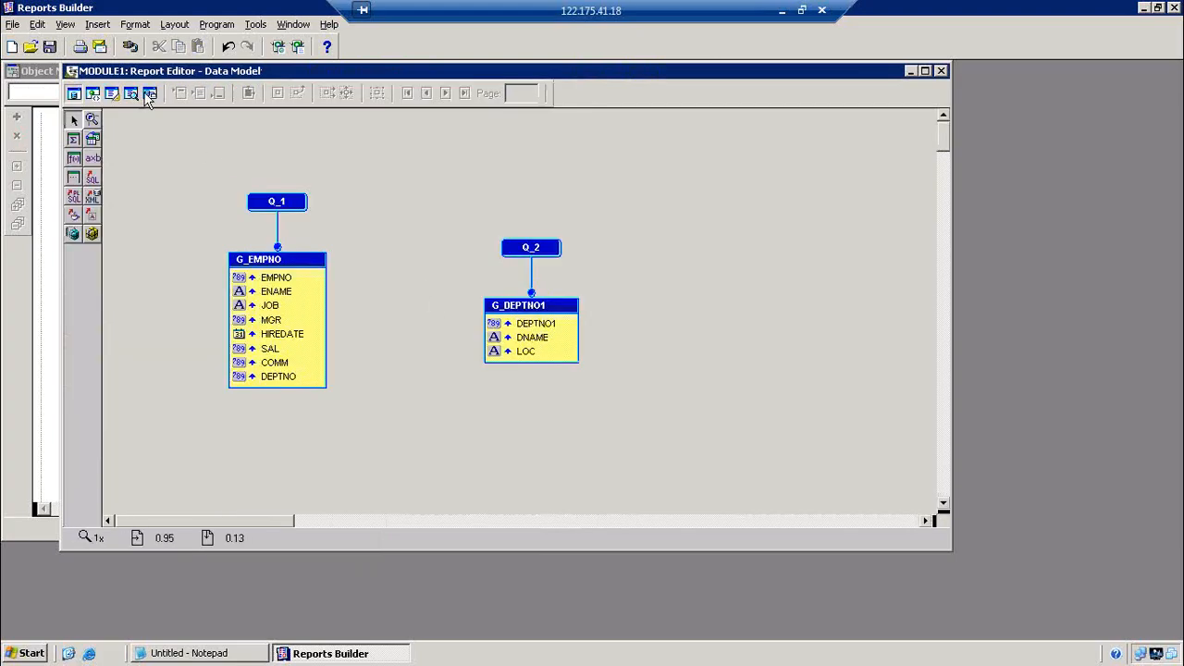
# Compile all, preview the output with employee and department rows, and return to Paper Layout
pyautogui.click(111, 94)
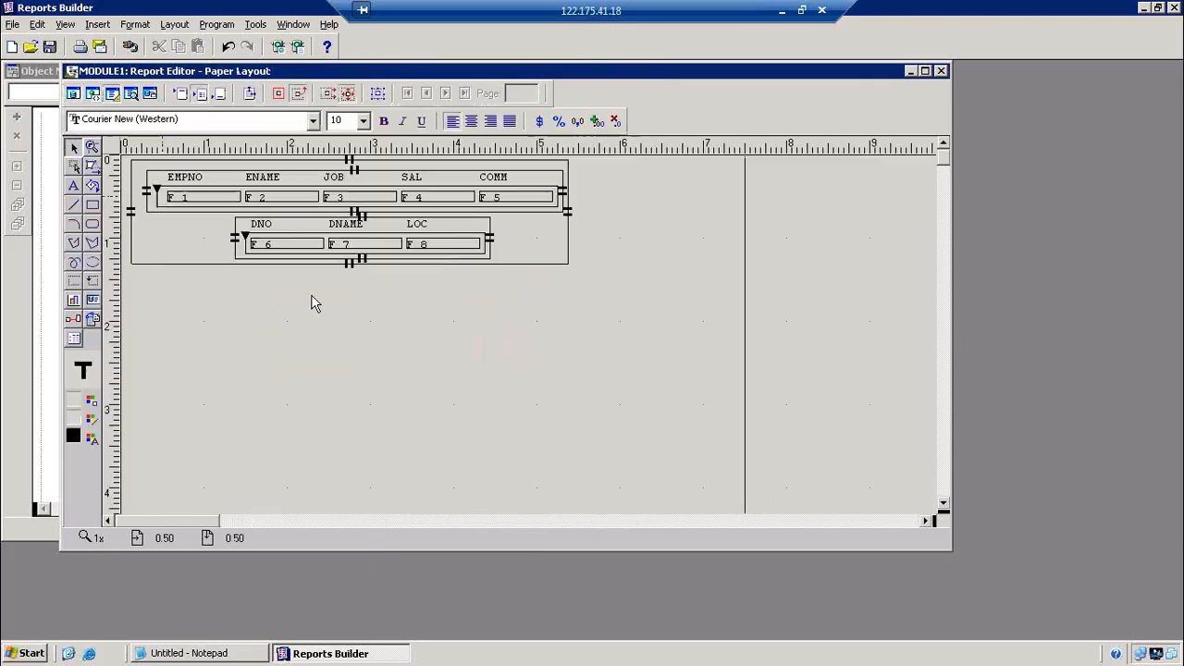
pyautogui.click(218, 25)
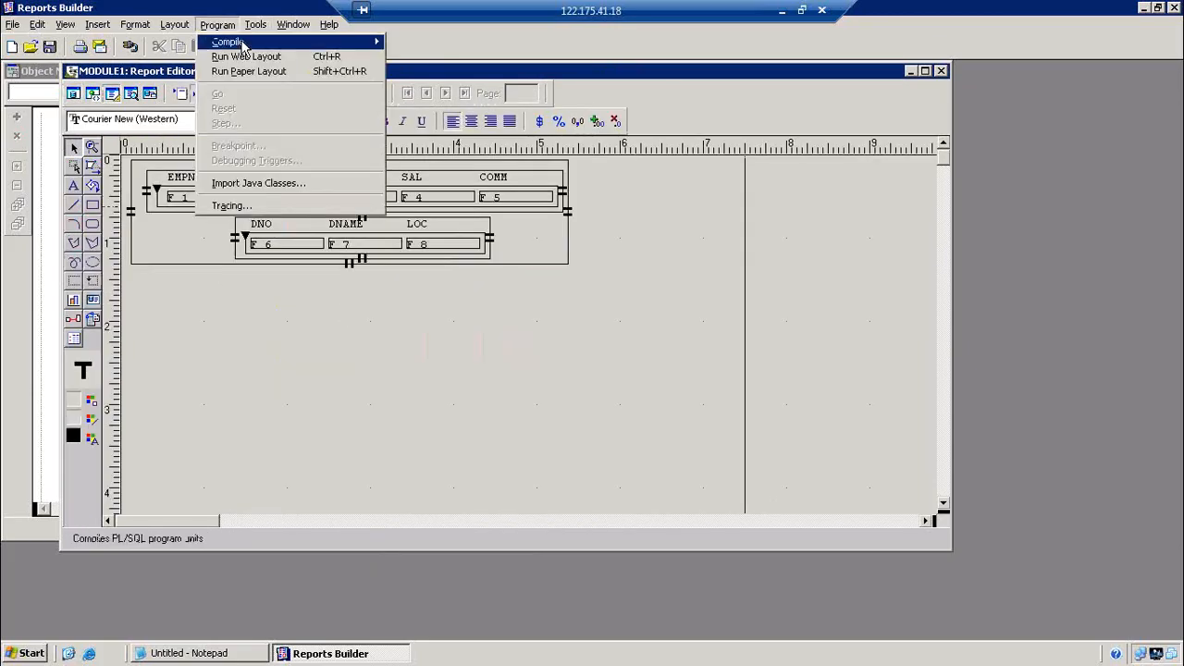
pyautogui.moveTo(333, 43)
pyautogui.click(402, 57)
pyautogui.click(416, 374)
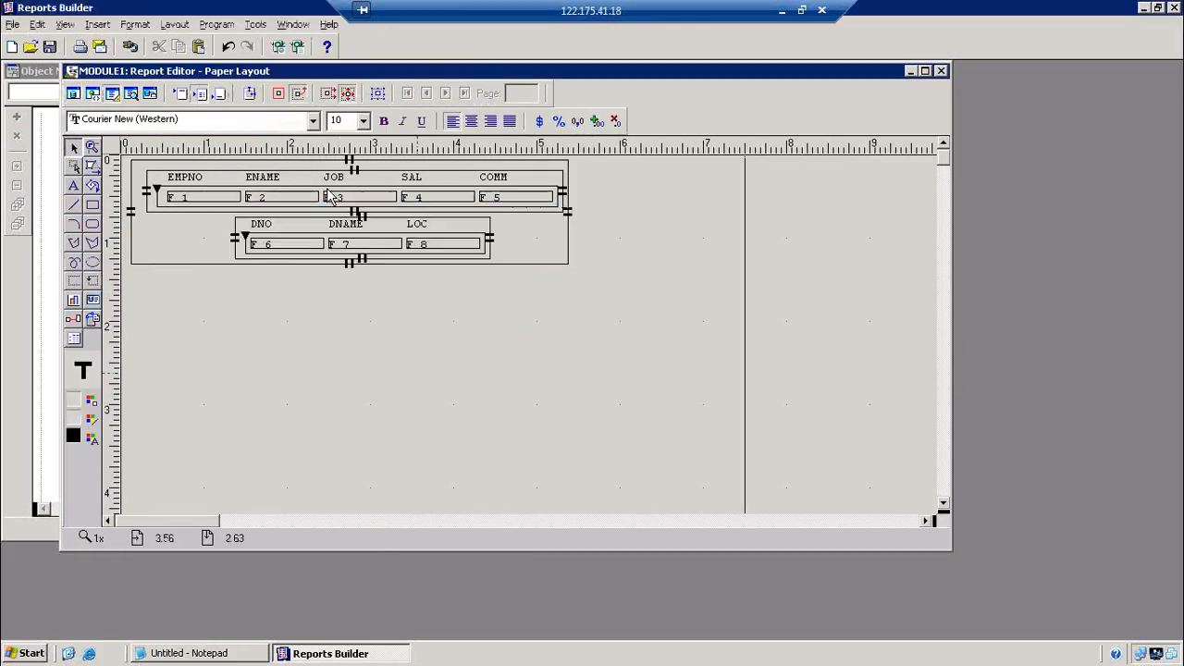
pyautogui.click(298, 49)
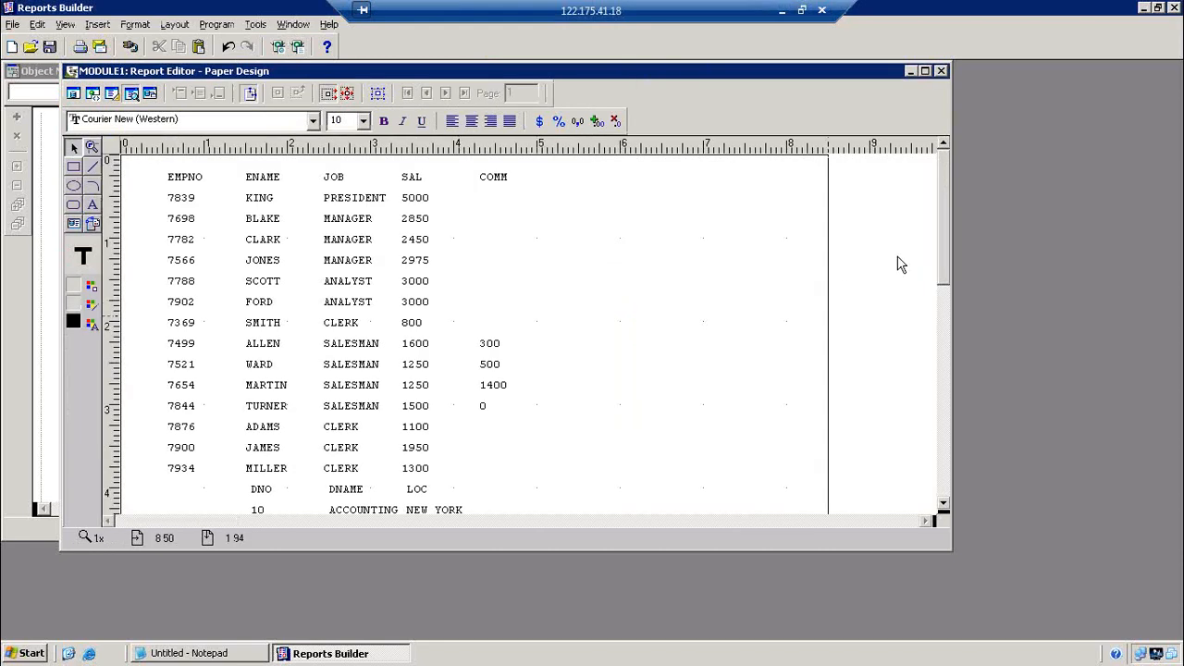
pyautogui.scroll(-3, 948, 275)
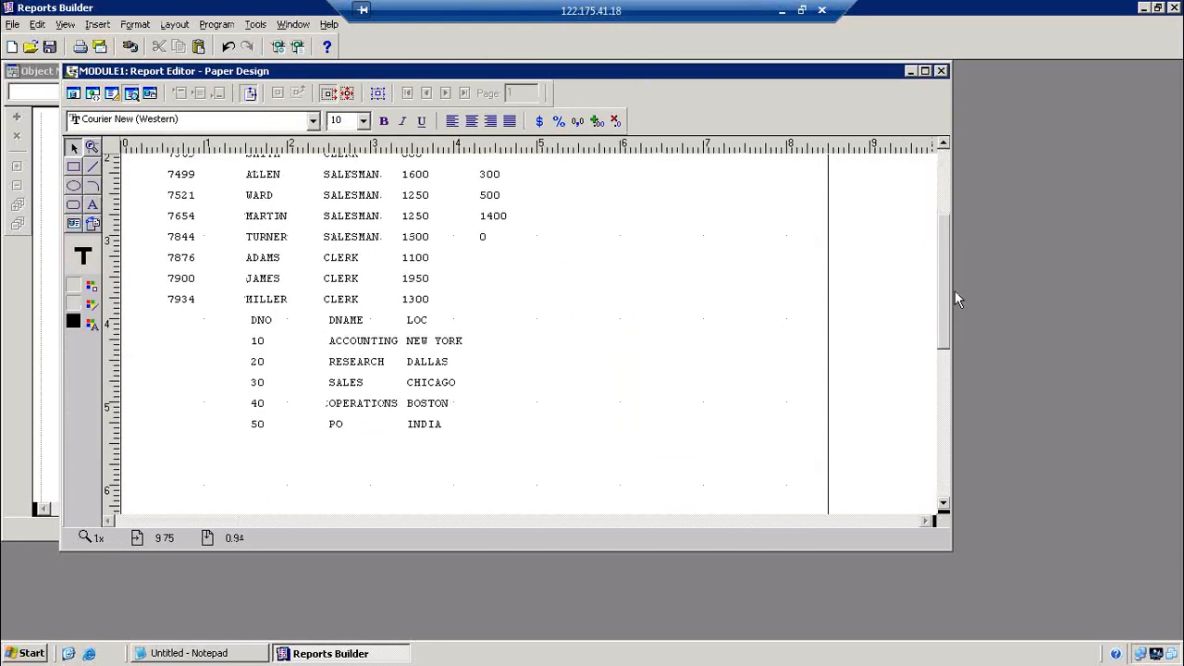
pyautogui.scroll(3, 956, 279)
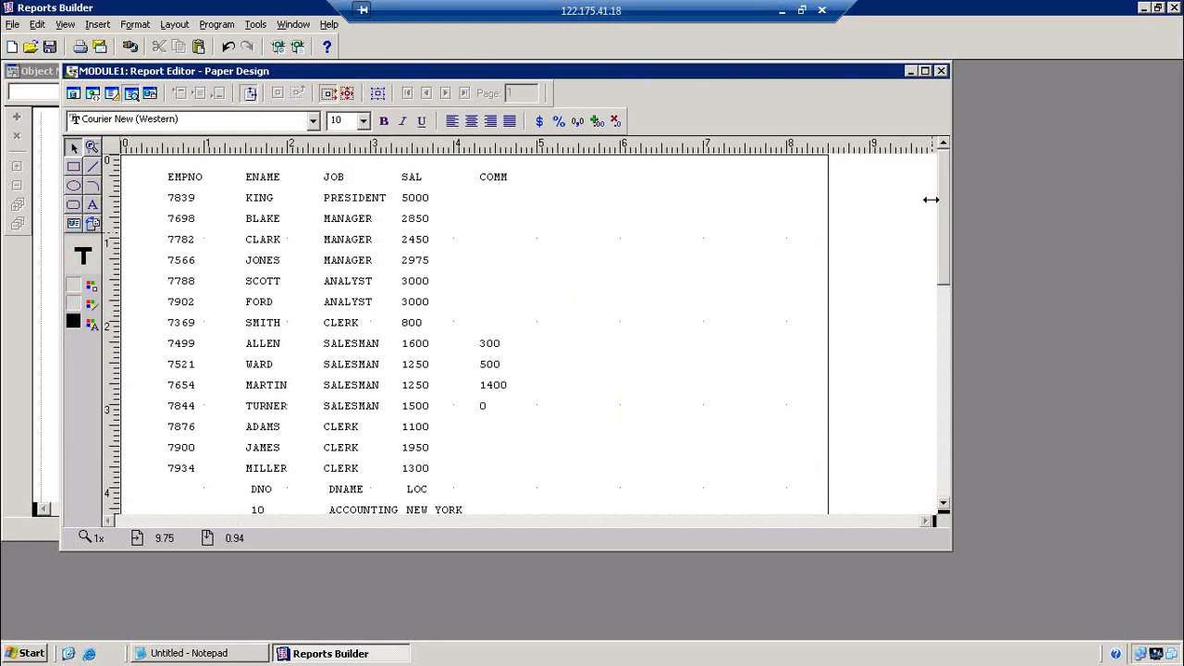
pyautogui.click(111, 92)
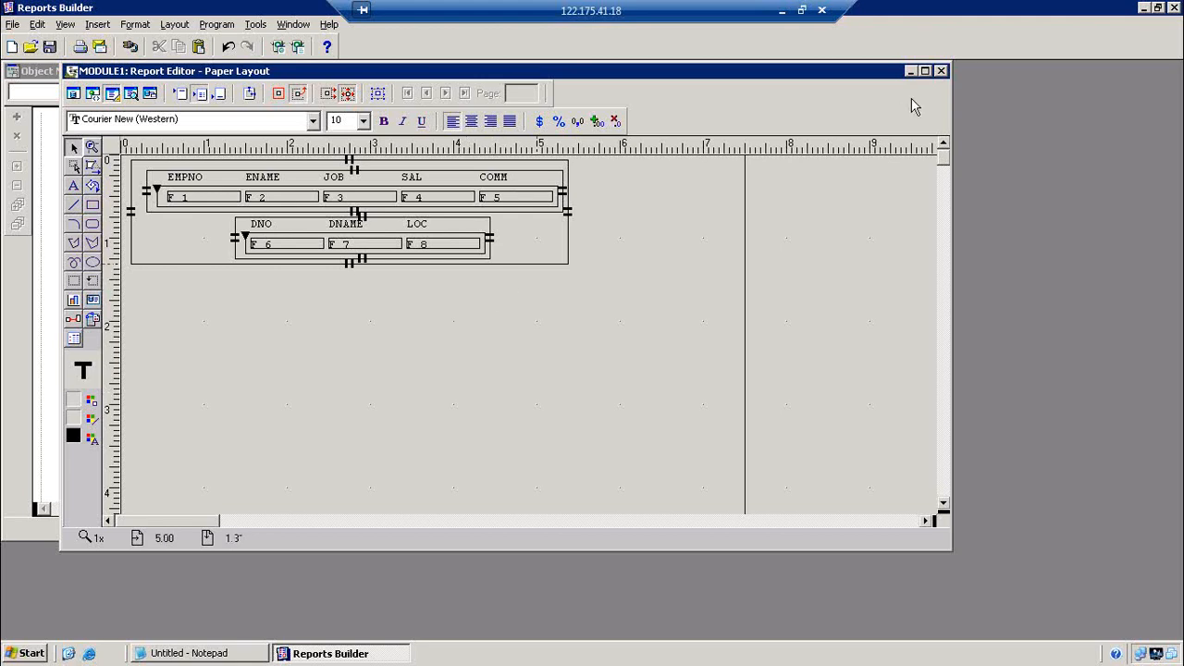
# Close the Report Editor and create a new user parameter P_1 in the Object Navigator
pyautogui.click(941, 71)
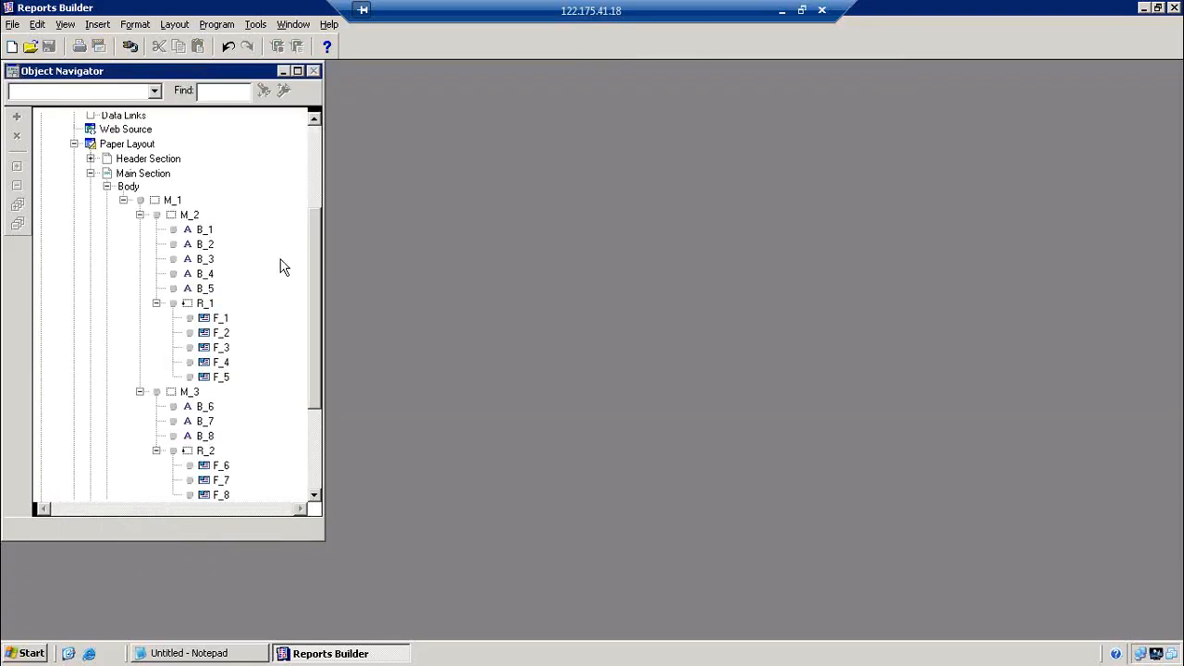
pyautogui.click(89, 170)
pyautogui.click(74, 304)
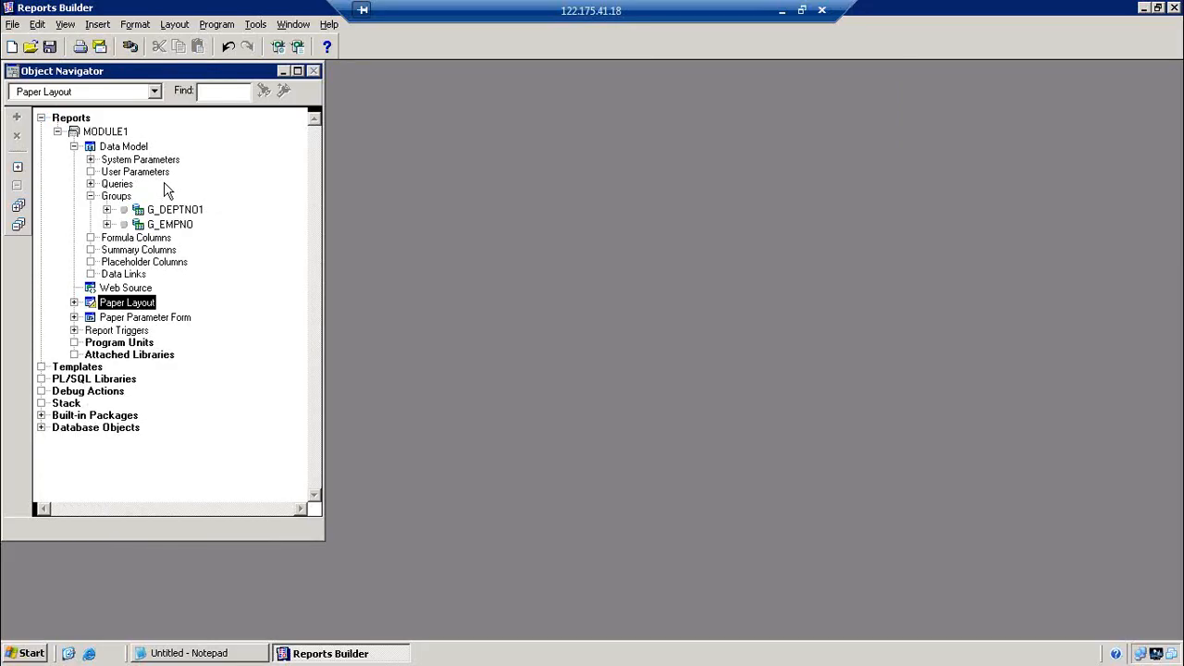
pyautogui.click(113, 173)
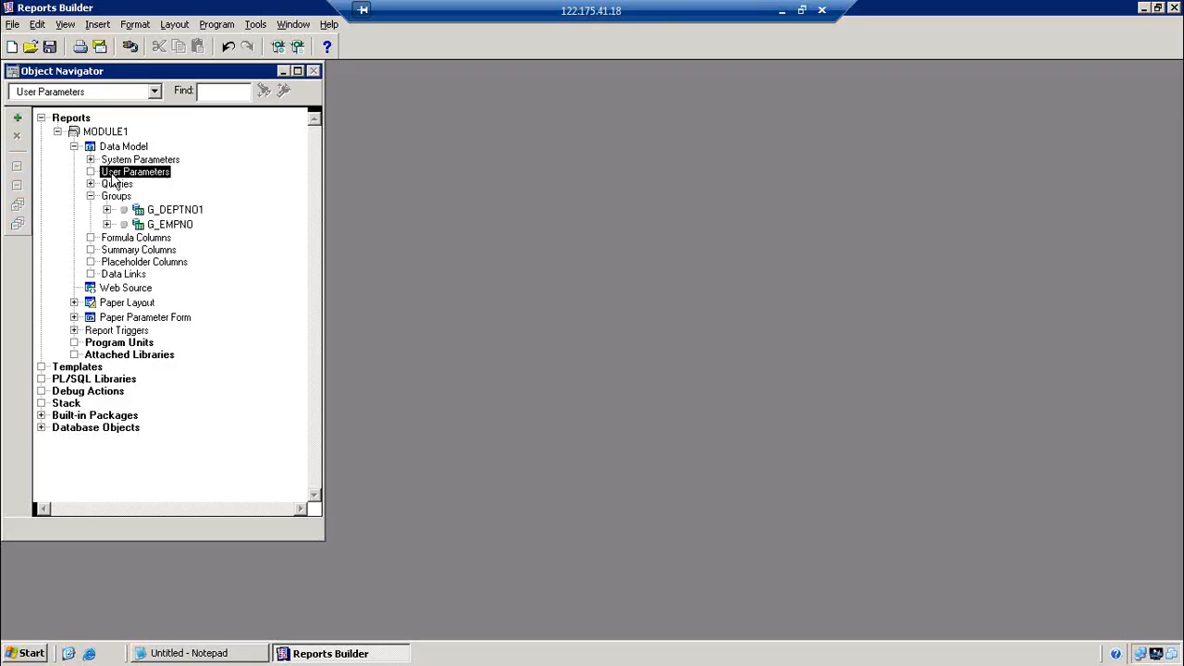
pyautogui.click(17, 117)
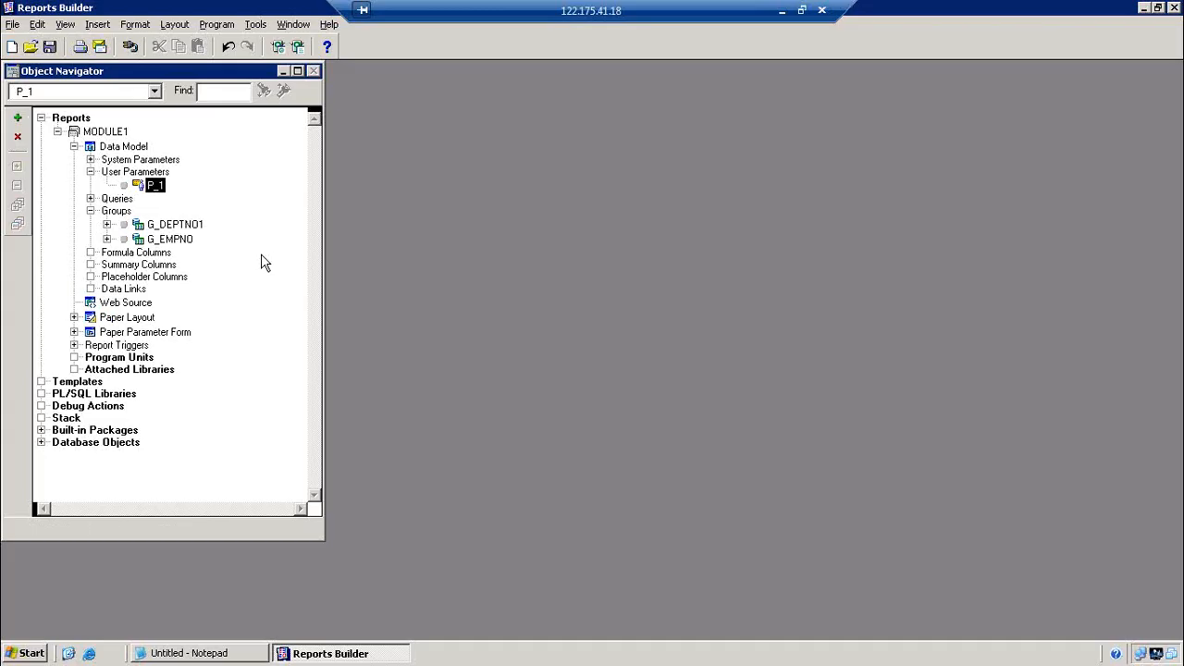
# Rename parameter P_1 to LAYOUT in its Property Inspector
pyautogui.doubleClick(150, 187)
pyautogui.click(532, 157)
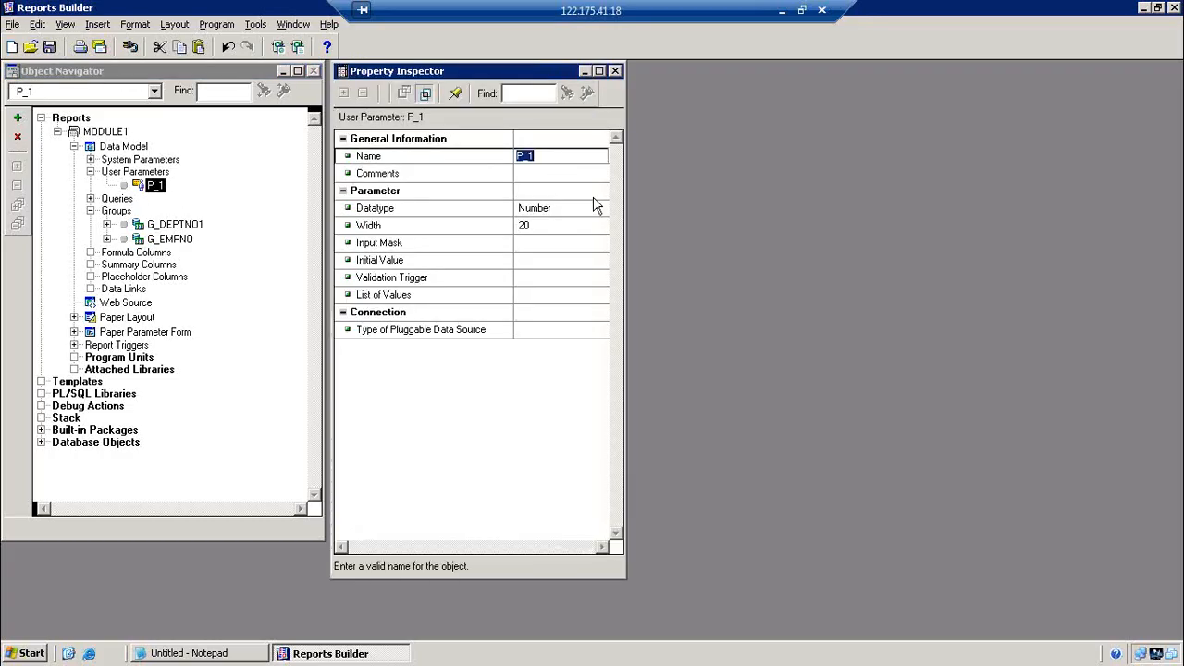
pyautogui.write('LAYOUT')
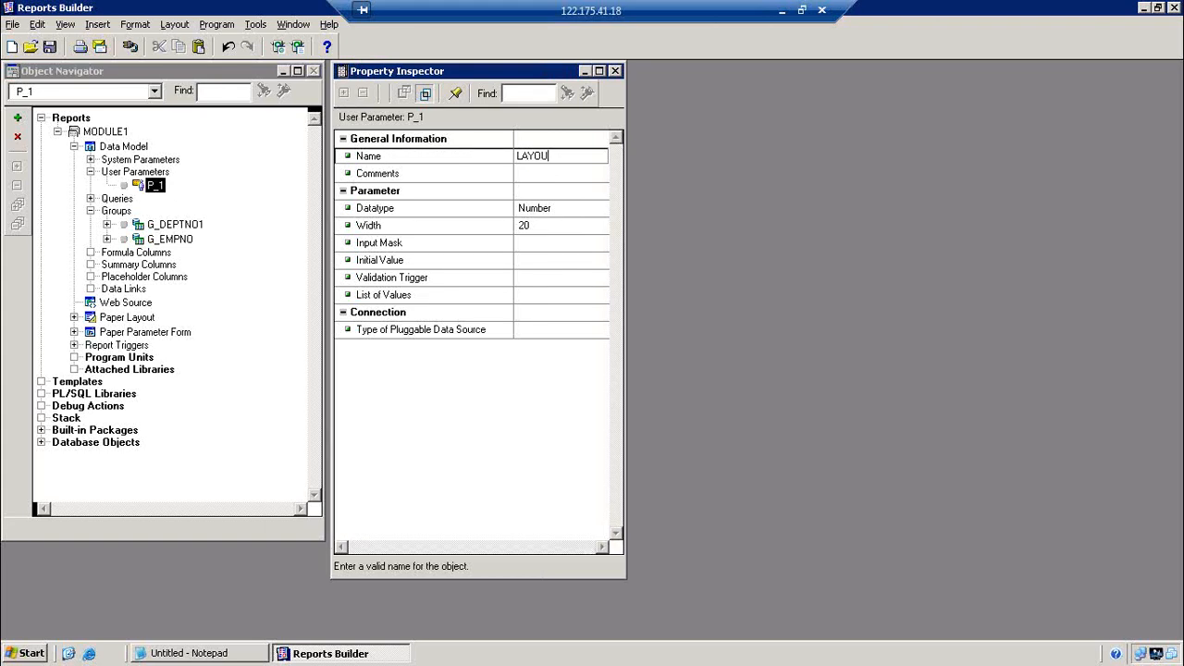
pyautogui.press('Return')
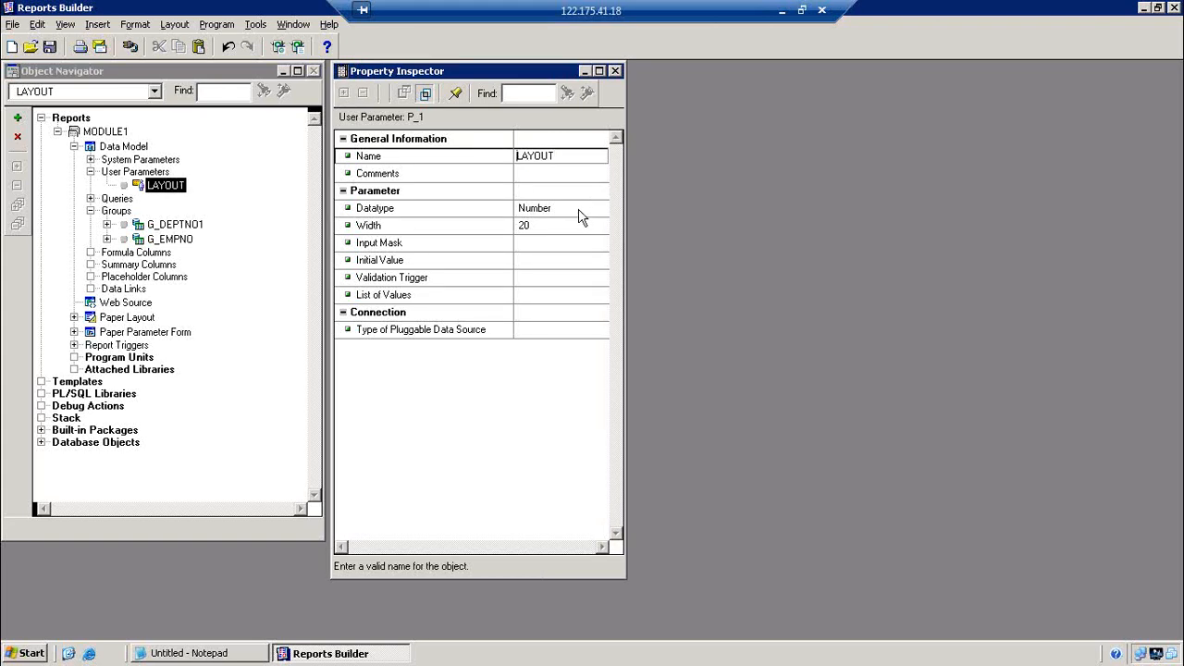
pyautogui.click(616, 74)
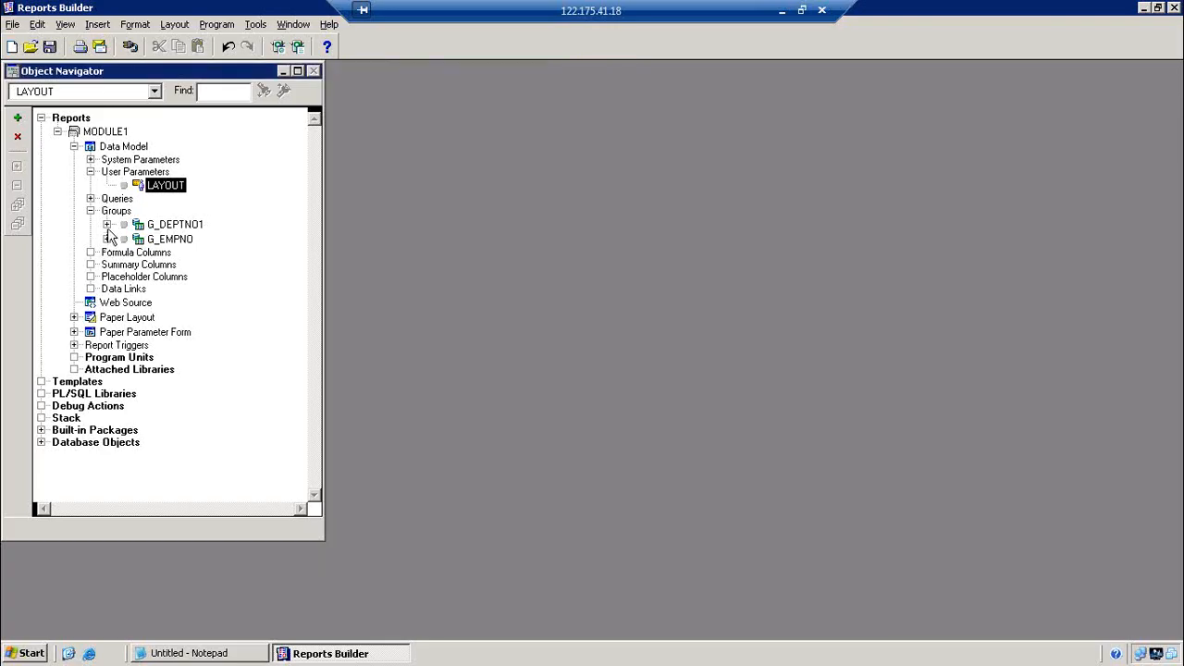
pyautogui.doubleClick(94, 153)
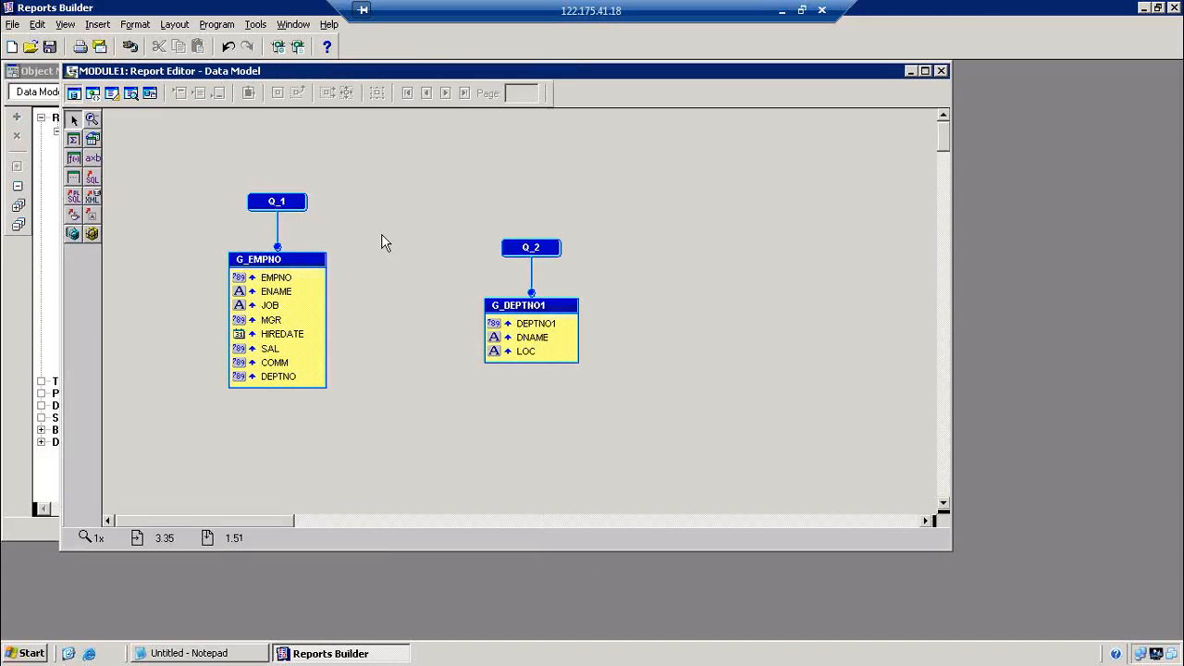
pyautogui.click(303, 50)
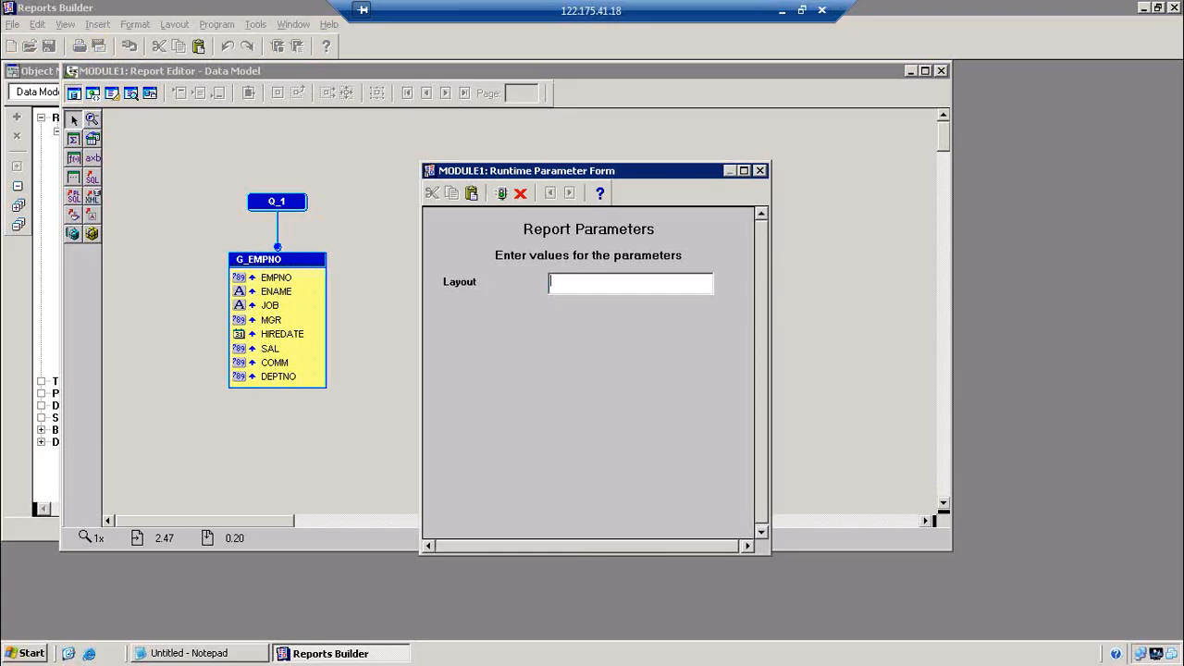
pyautogui.write('EMP')
pyautogui.press('Return')
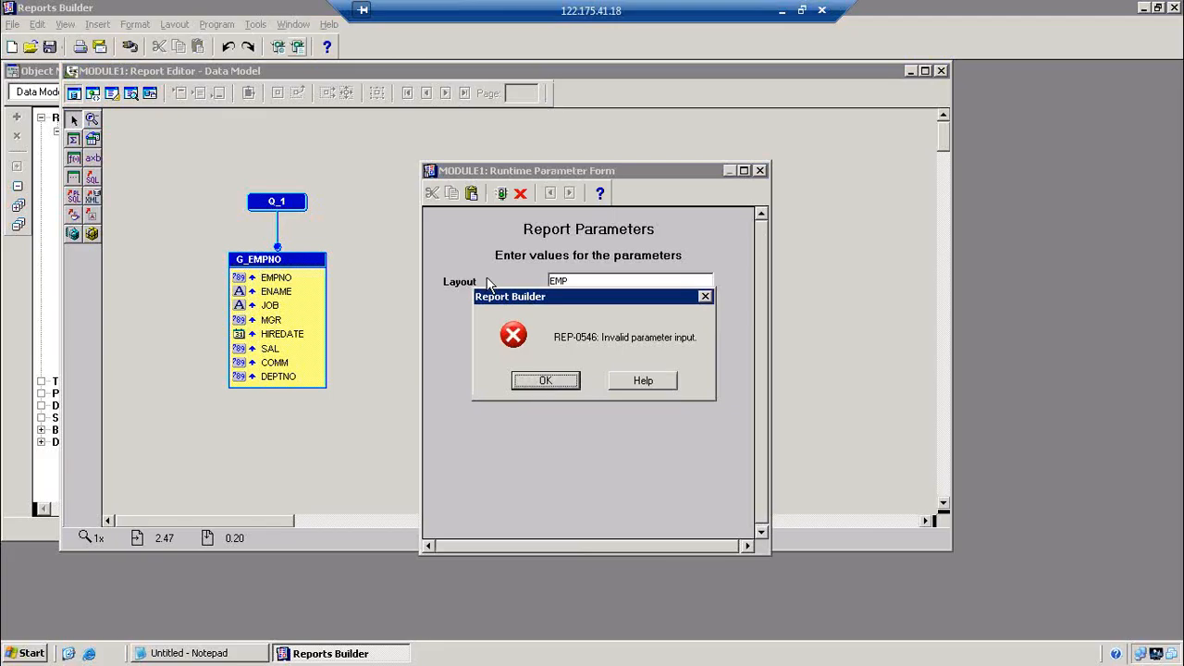
pyautogui.click(545, 380)
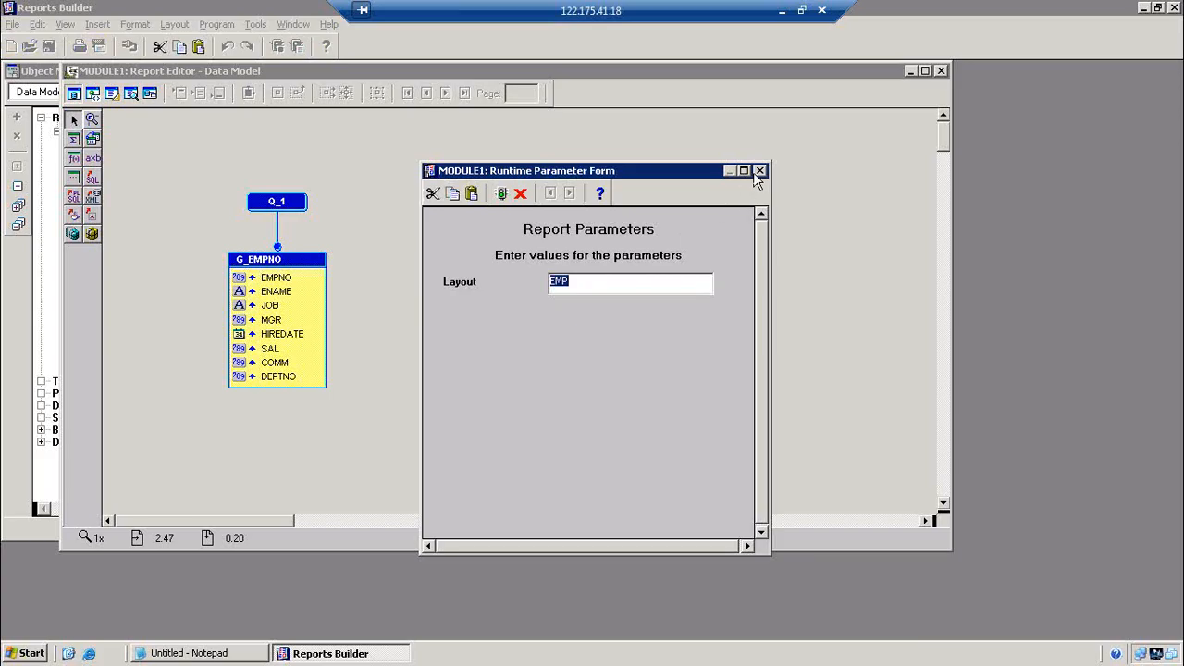
pyautogui.click(760, 171)
pyautogui.click(527, 380)
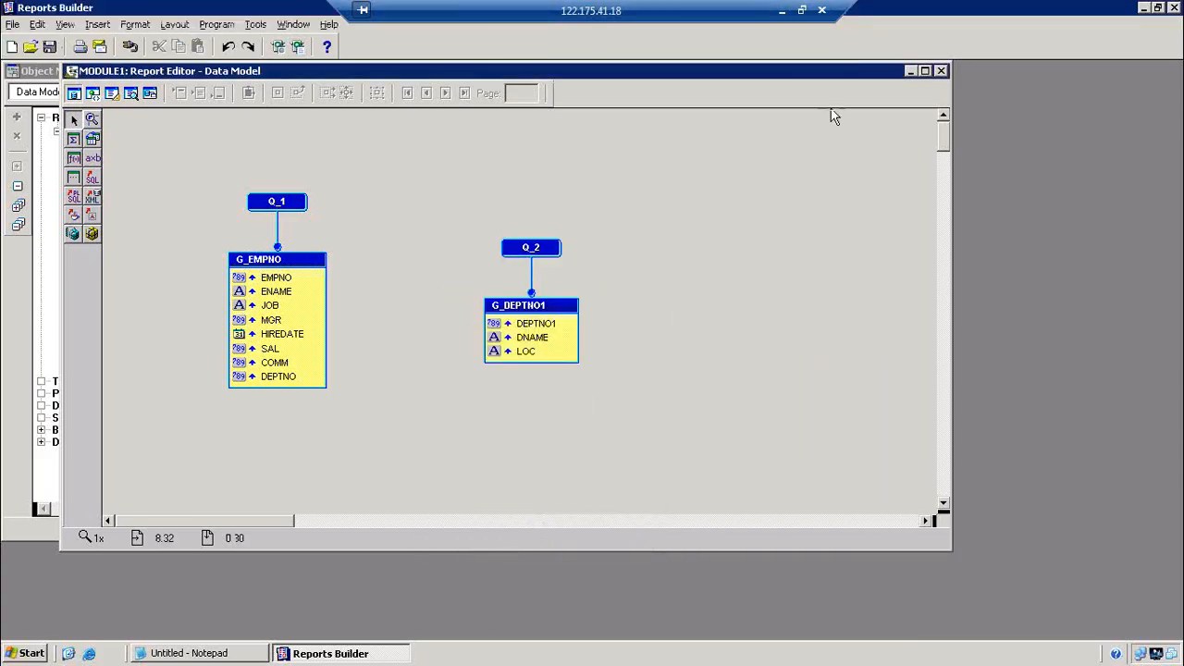
pyautogui.click(941, 71)
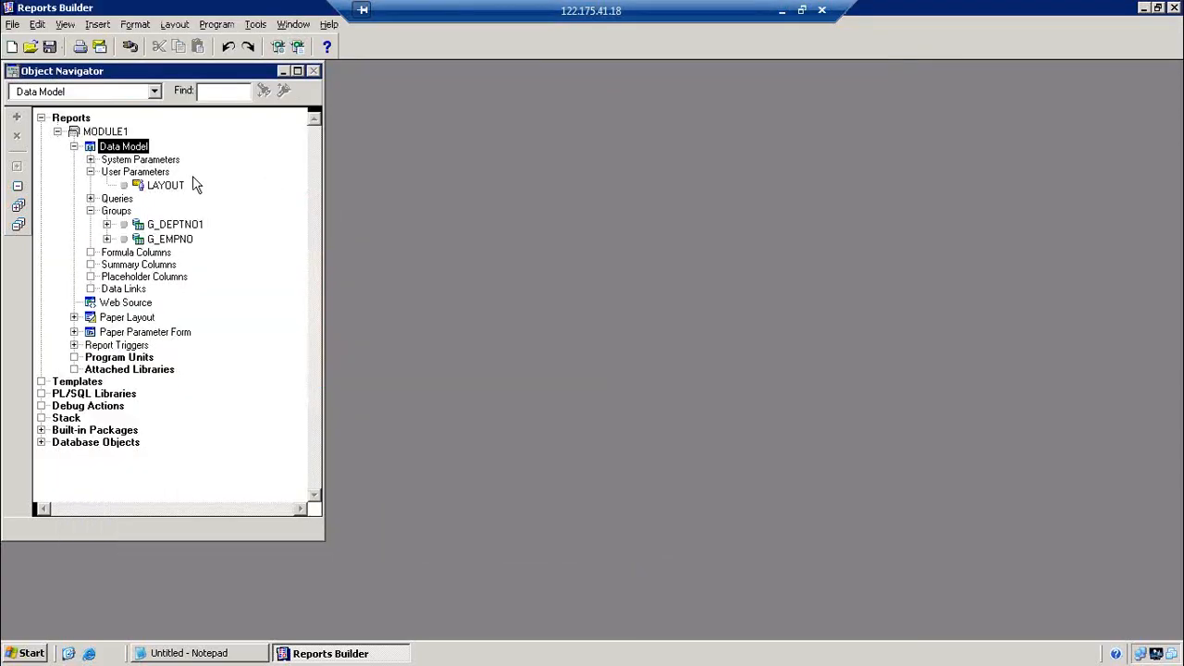
# Change the LAYOUT parameter's Datatype to Character
pyautogui.doubleClick(140, 188)
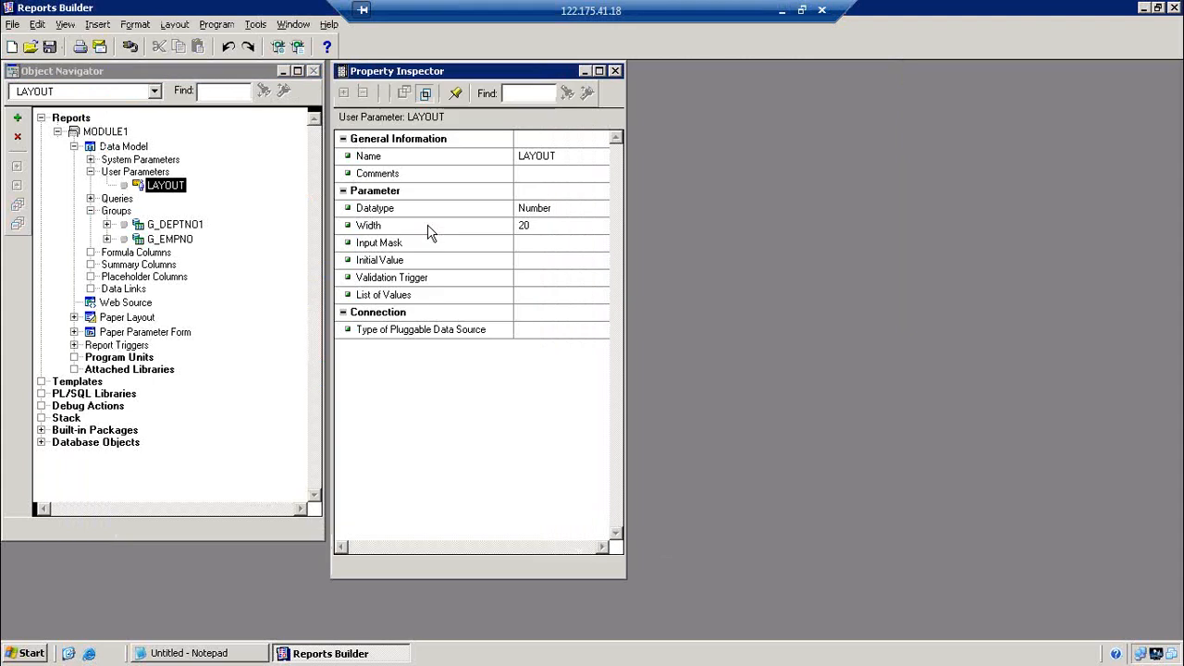
pyautogui.click(545, 213)
pyautogui.click(546, 213)
pyautogui.click(532, 222)
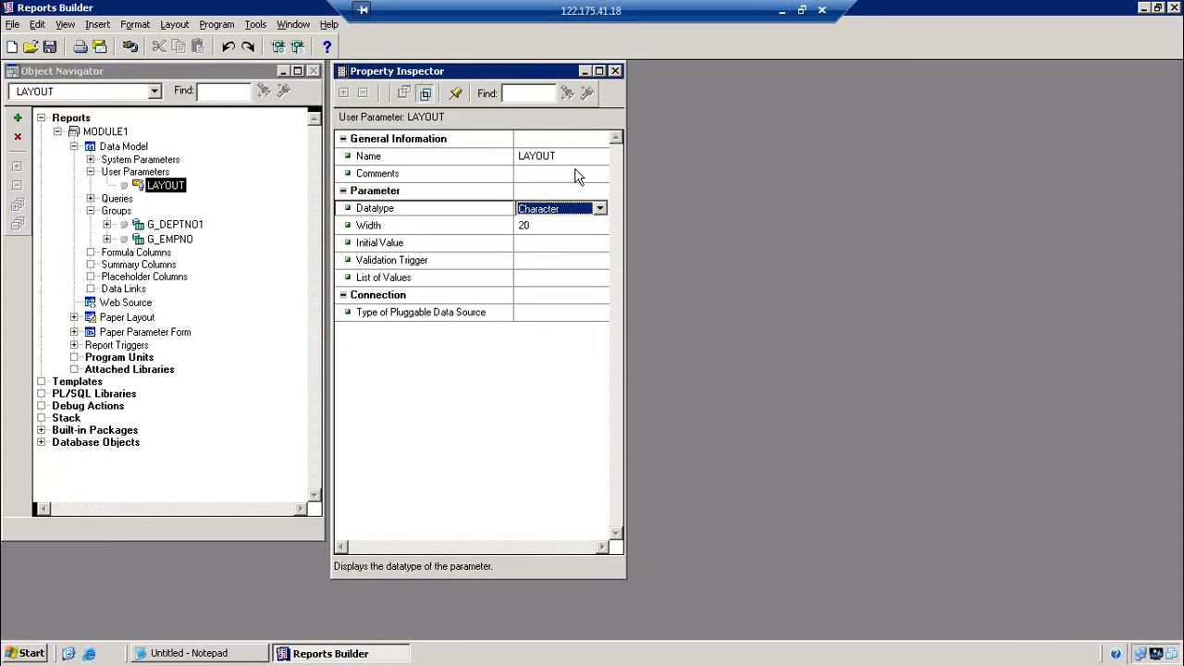
pyautogui.click(615, 71)
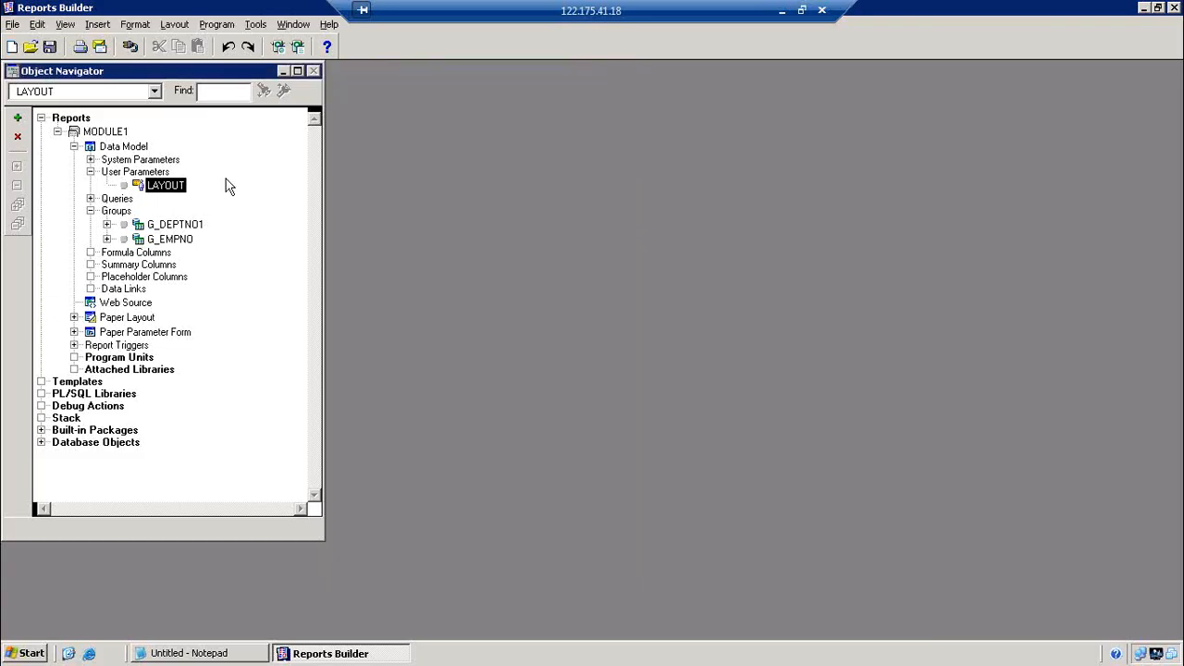
# Recompile all and run the report with LAYOUT set to EMP
pyautogui.doubleClick(92, 147)
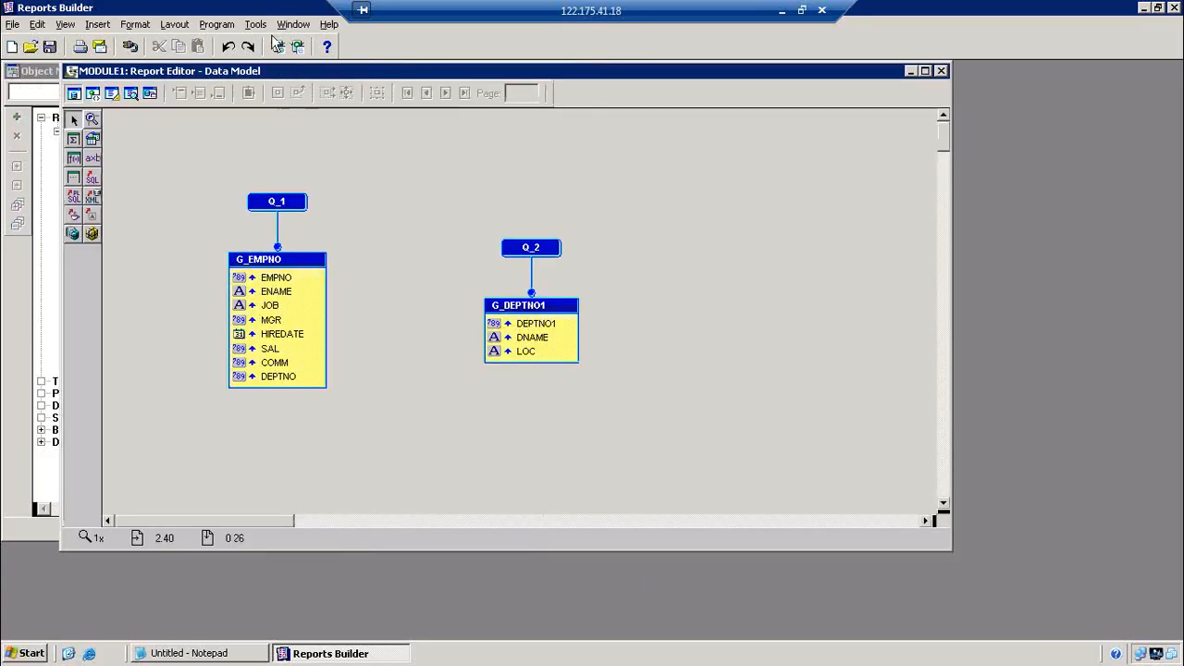
pyautogui.click(216, 25)
pyautogui.moveTo(227, 39)
pyautogui.click(415, 58)
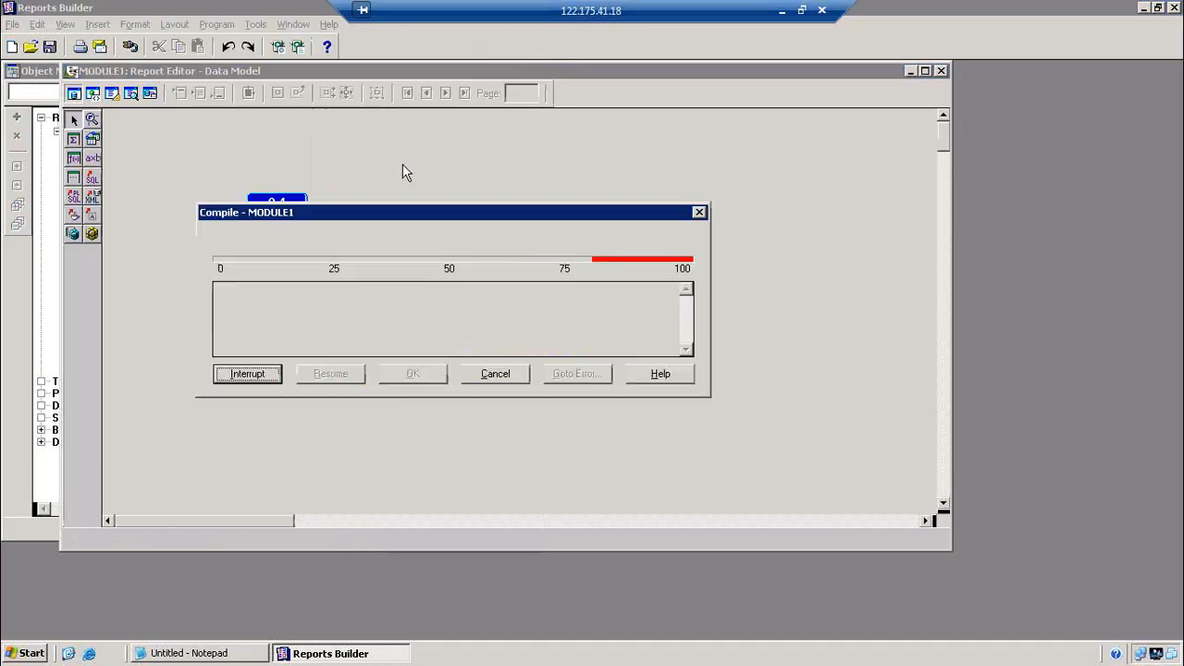
pyautogui.click(412, 373)
pyautogui.click(297, 47)
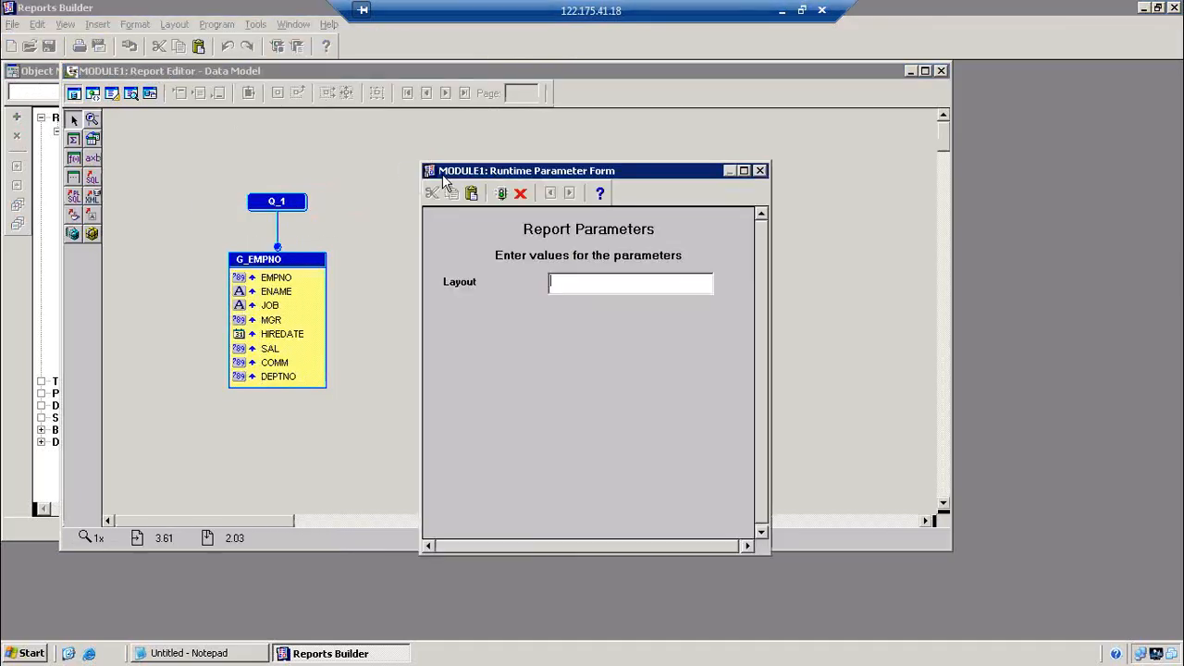
pyautogui.write('EMP')
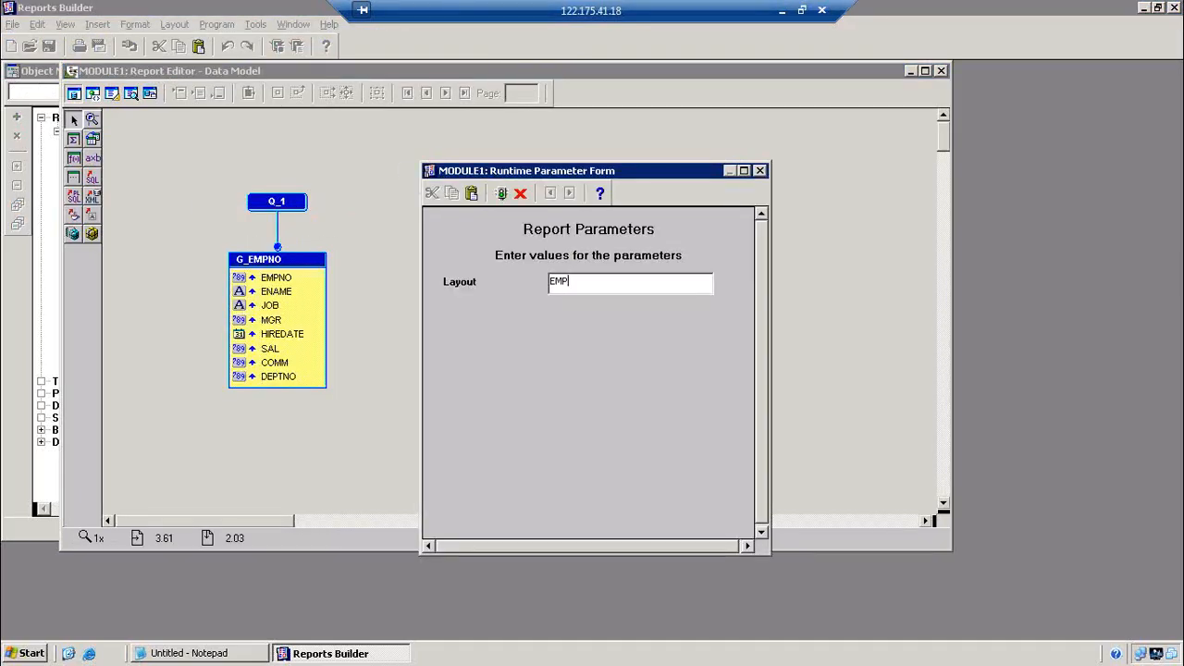
pyautogui.press('Return')
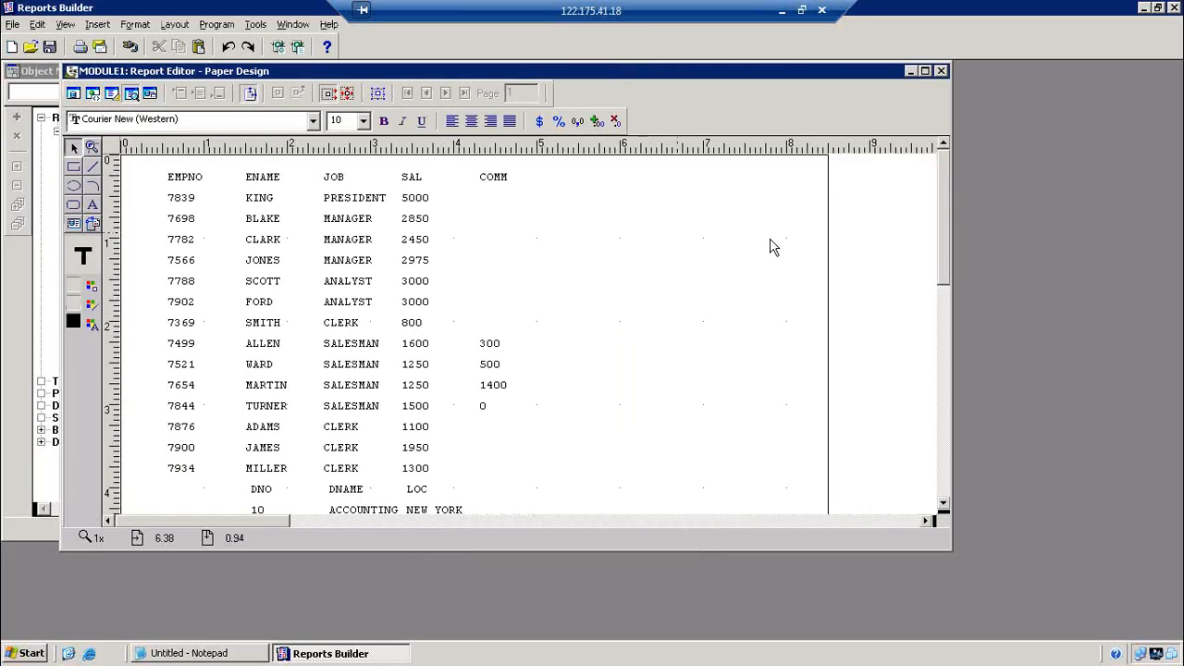
# Return from the Paper Design output to MODULE1's Paper Layout
pyautogui.moveTo(951, 220); pyautogui.dragTo(954, 311)
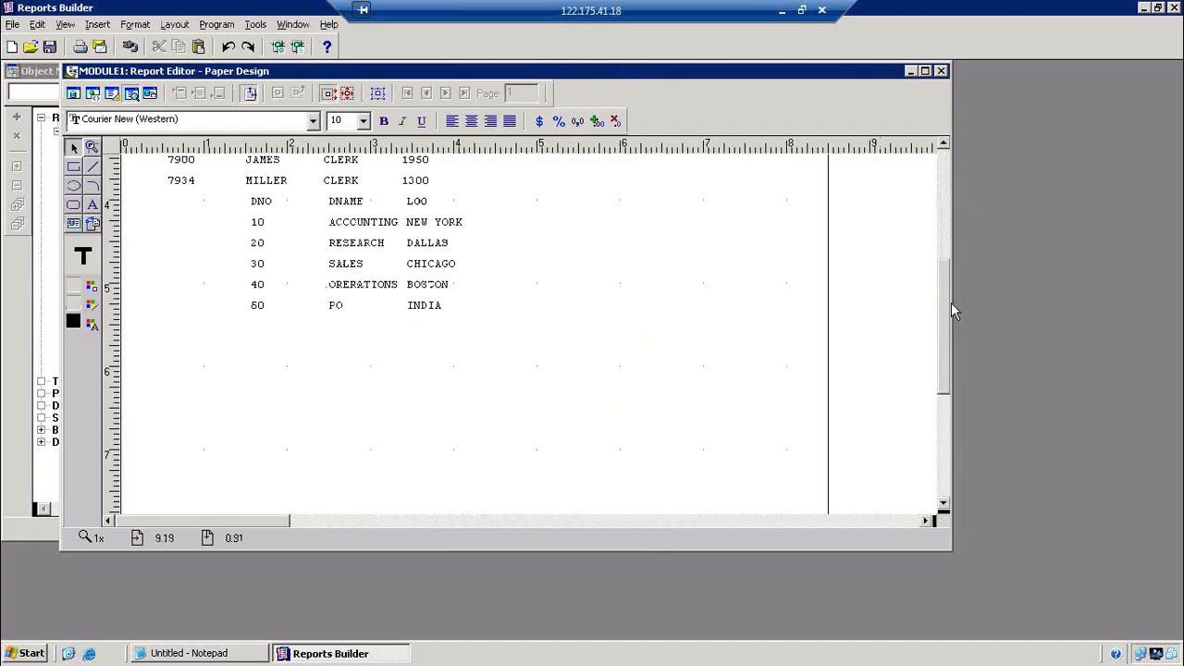
pyautogui.moveTo(954, 312); pyautogui.dragTo(938, 180)
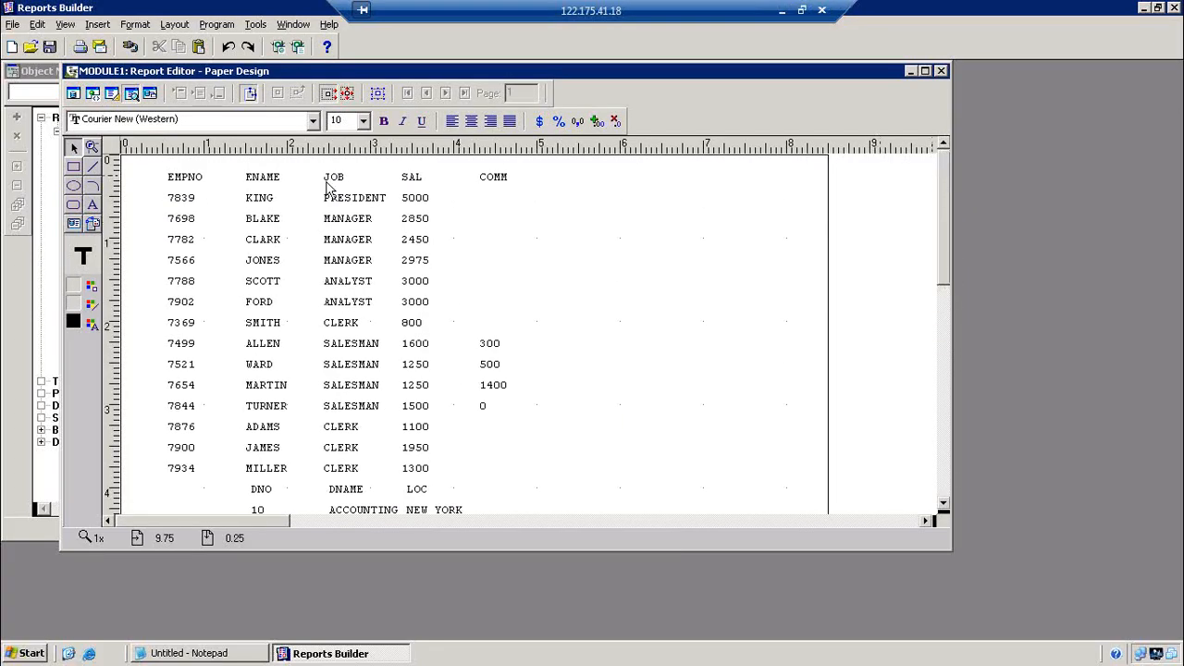
pyautogui.click(112, 94)
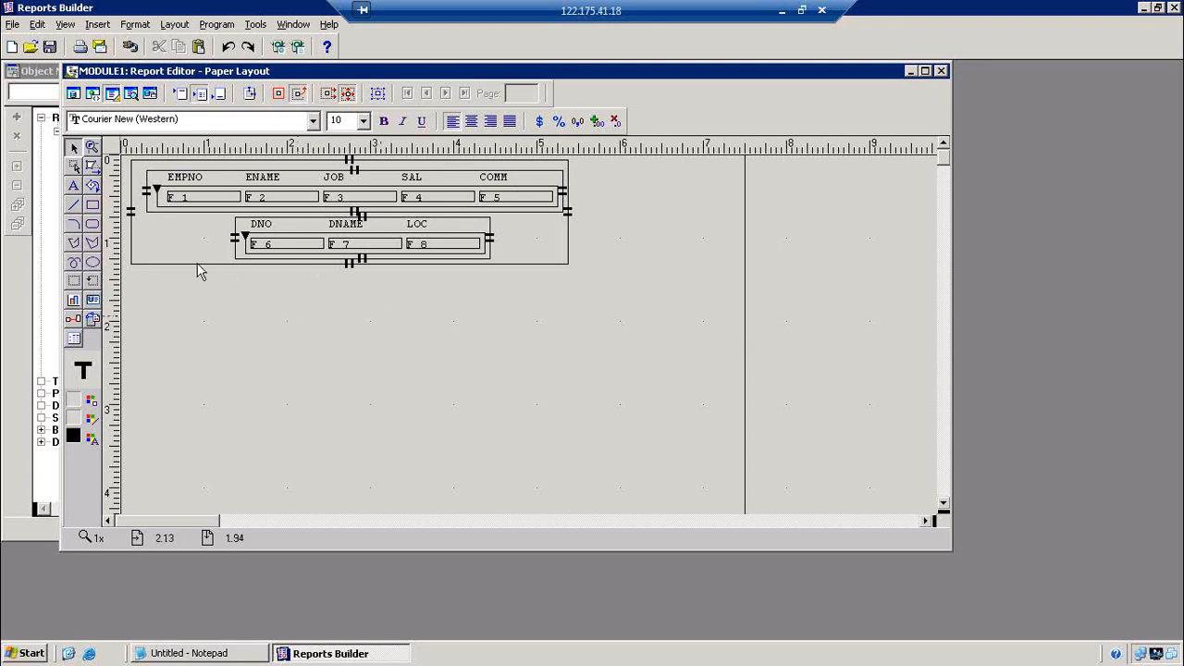
# Open repeating frame M_2's Property Inspector and select its Format Trigger property
pyautogui.click(151, 207)
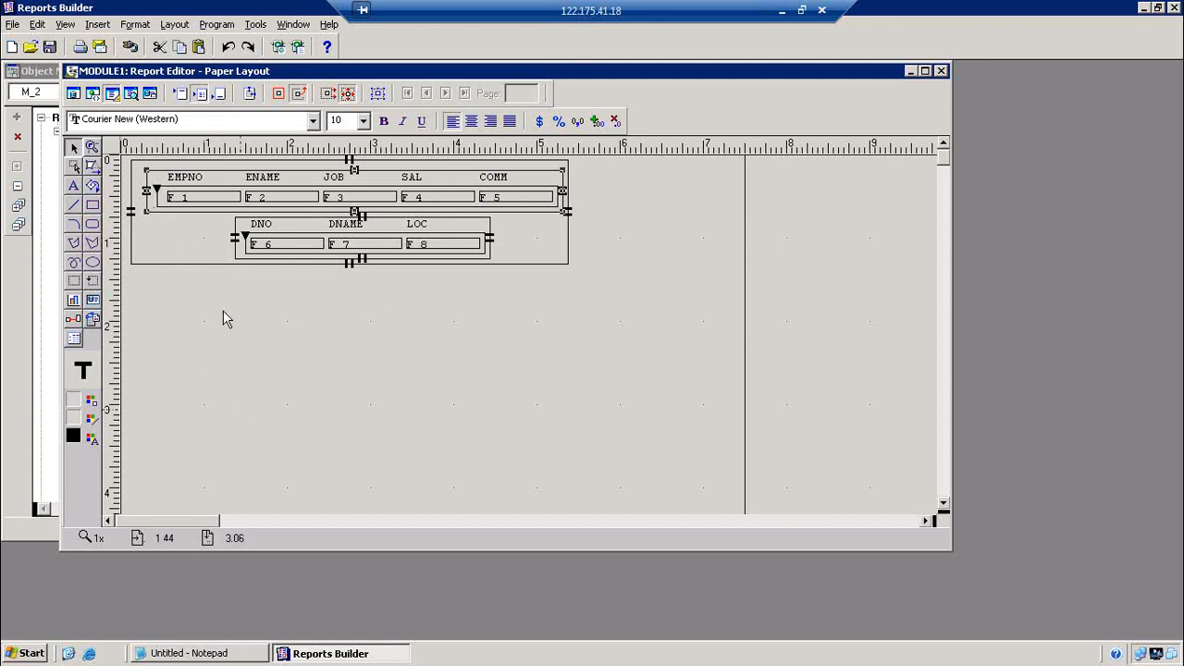
pyautogui.click(172, 253)
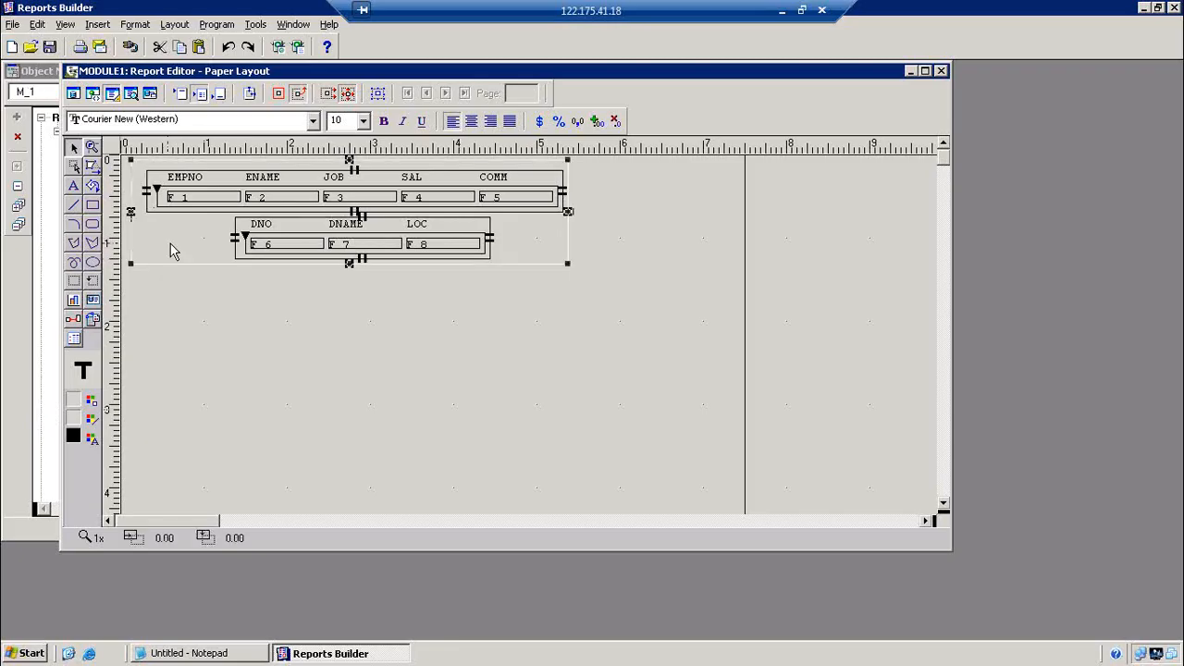
pyautogui.doubleClick(148, 202)
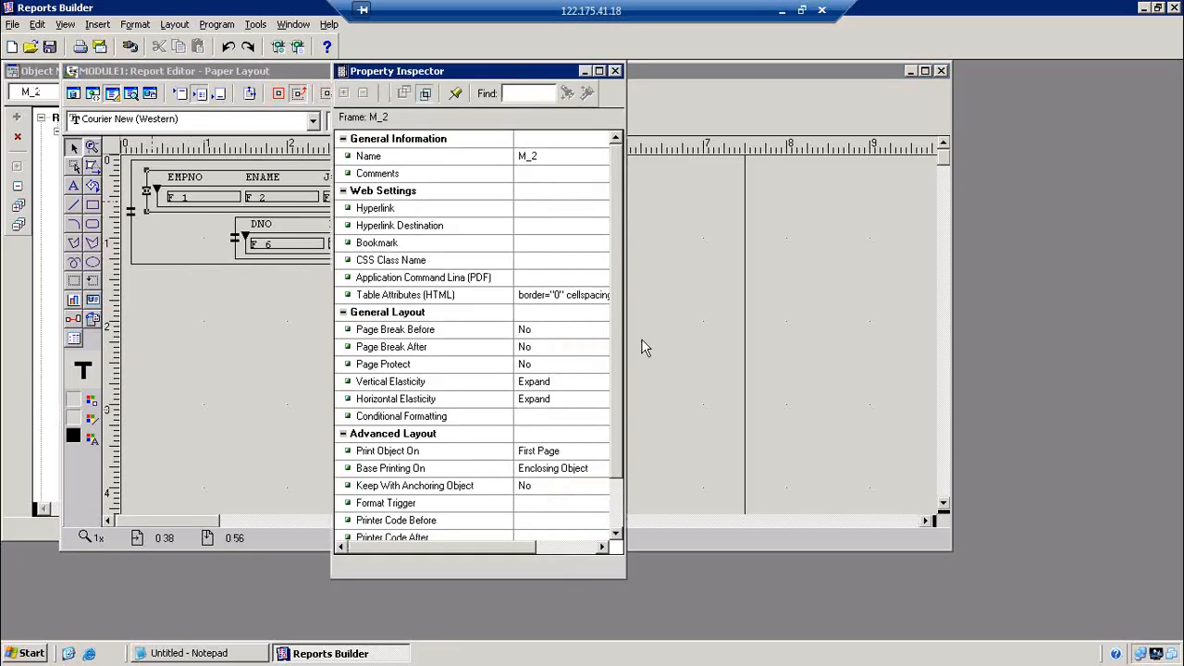
pyautogui.moveTo(619, 343); pyautogui.dragTo(617, 418)
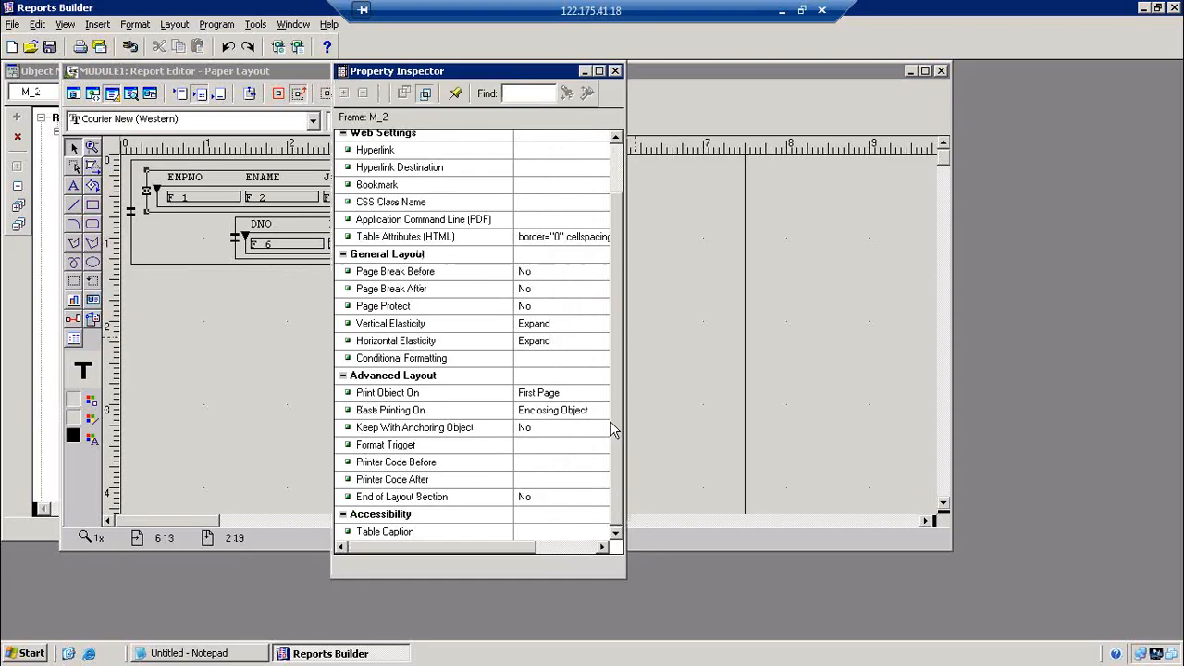
pyautogui.click(443, 446)
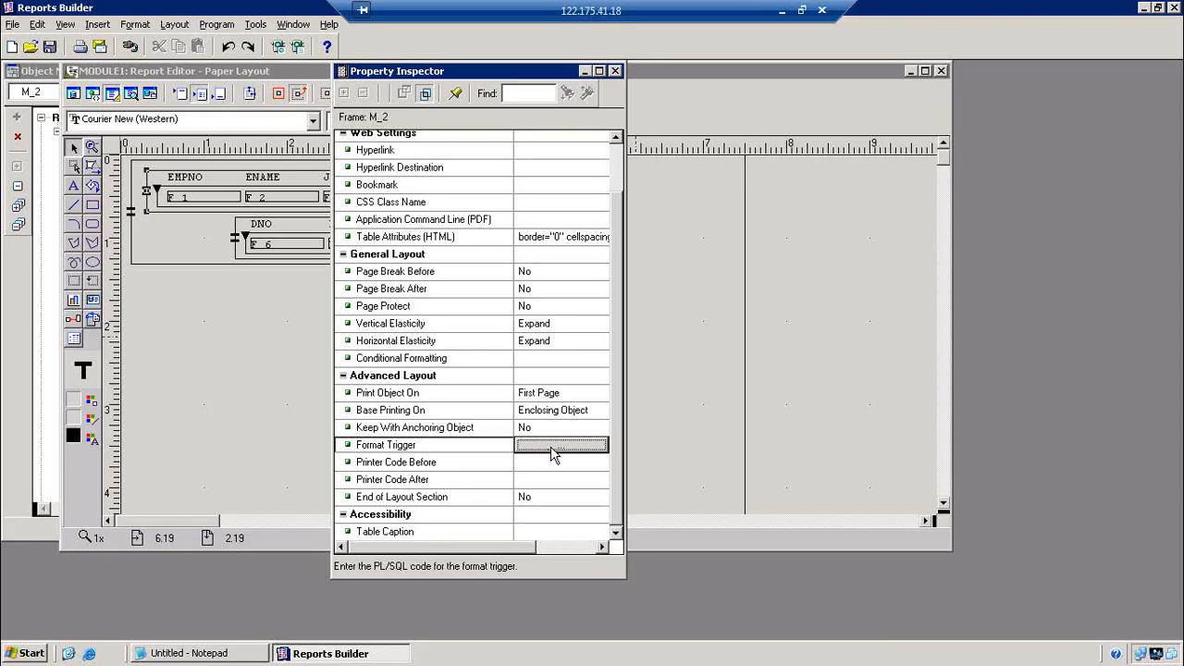
# Write the M_2 format trigger: IF :LAYOUT='EMP' THEN return TRUE ELSE RETURN(FALSE); END IF;
pyautogui.click(551, 447)
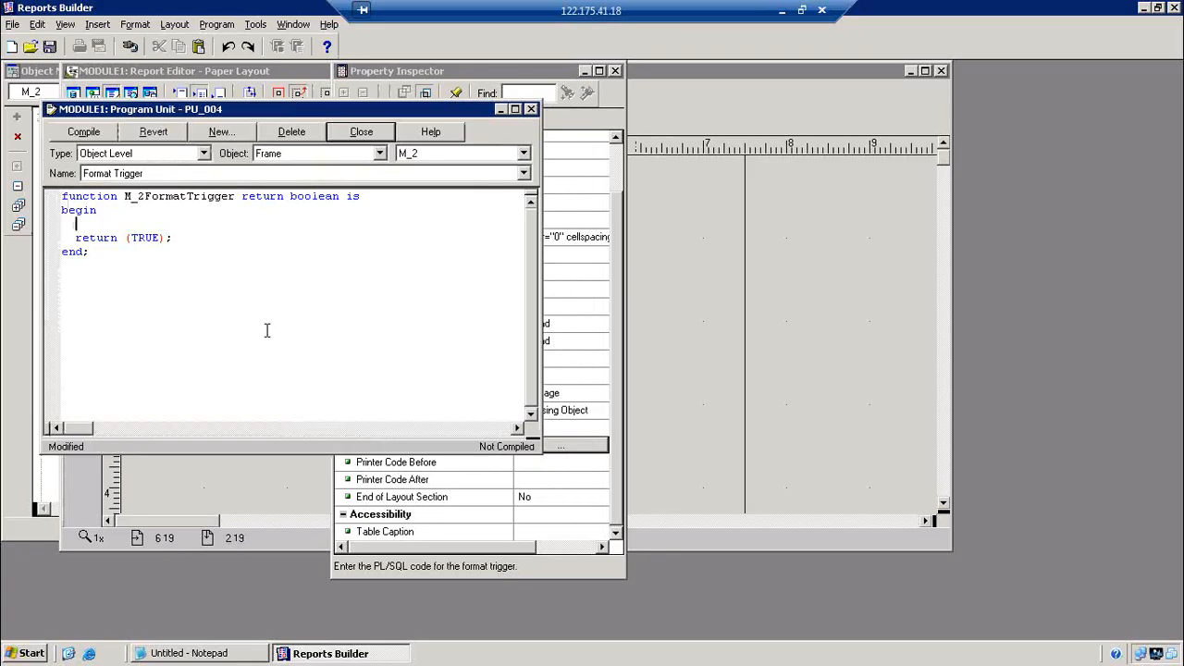
pyautogui.write('IF')
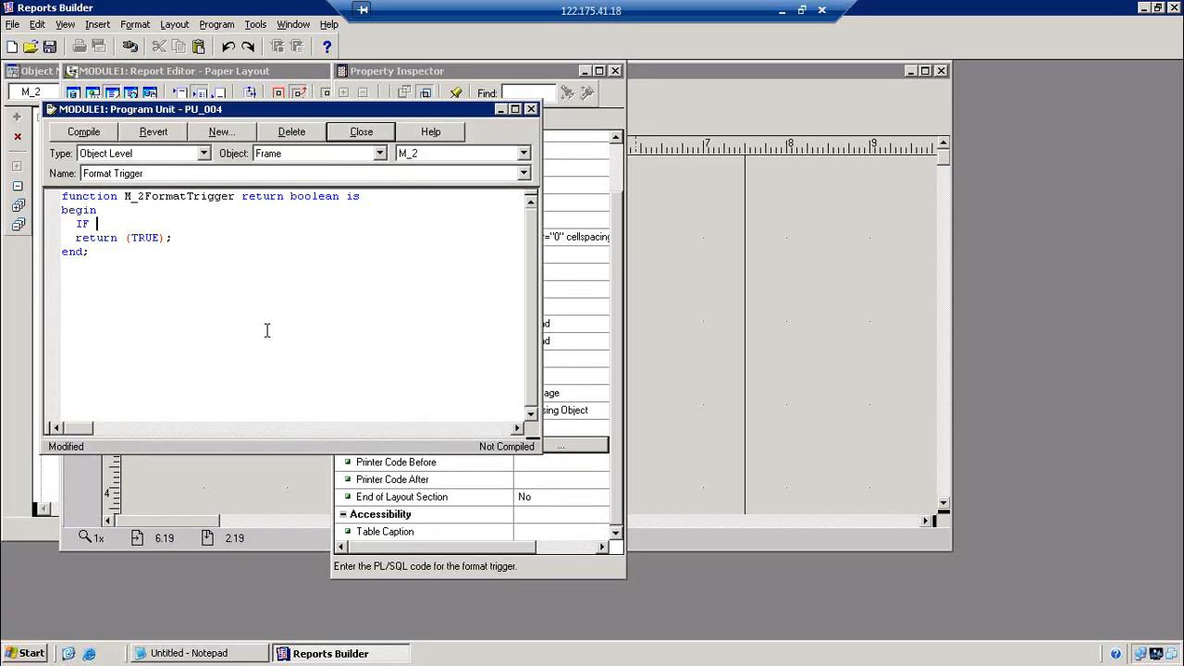
pyautogui.write(" :LAYOUT='EMP' THEN")
pyautogui.press('Down')
pyautogui.press('Return')
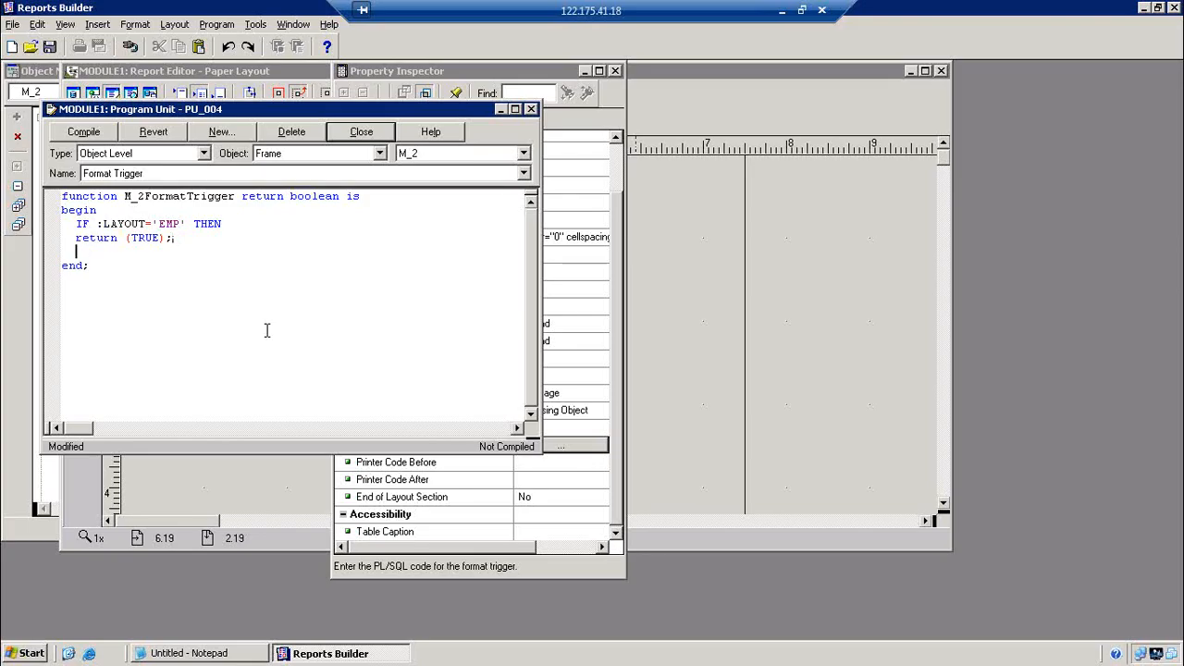
pyautogui.write('ELSE')
pyautogui.press('Return')
pyautogui.write('RETURN(FALSE);')
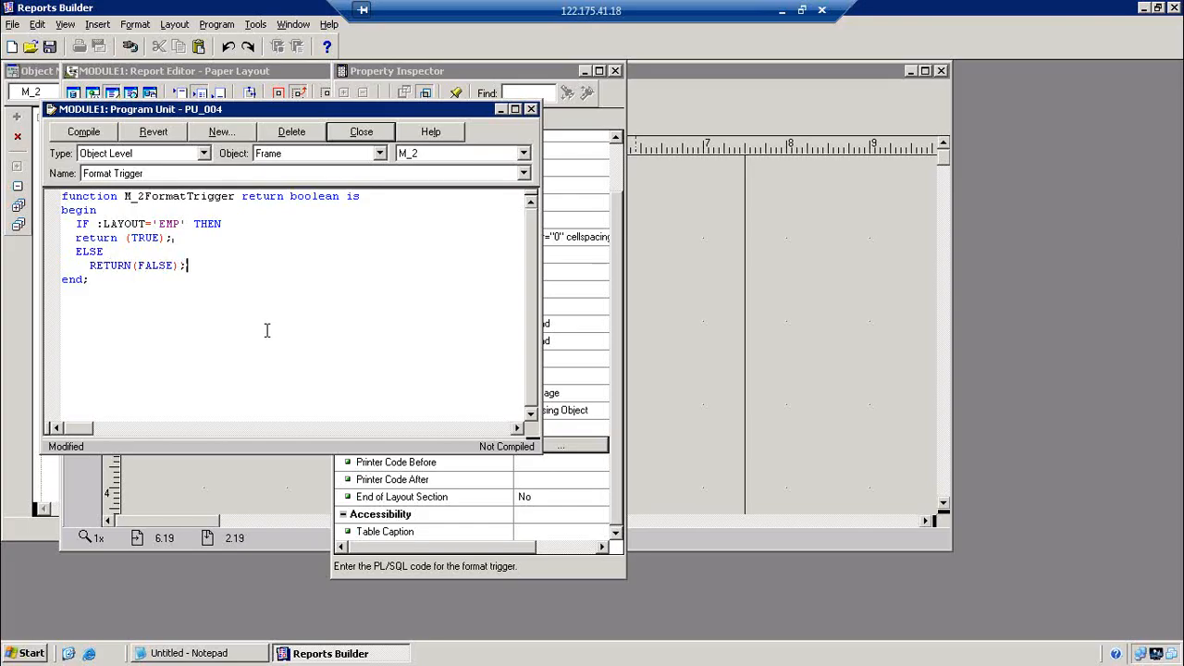
pyautogui.press('Return')
pyautogui.write('END IF;')
pyautogui.press('Return')
pyautogui.press('BackSpace')
pyautogui.press('BackSpace')
pyautogui.press('BackSpace')
# Compile the M_2 format trigger and close the editor and property list
pyautogui.click(98, 136)
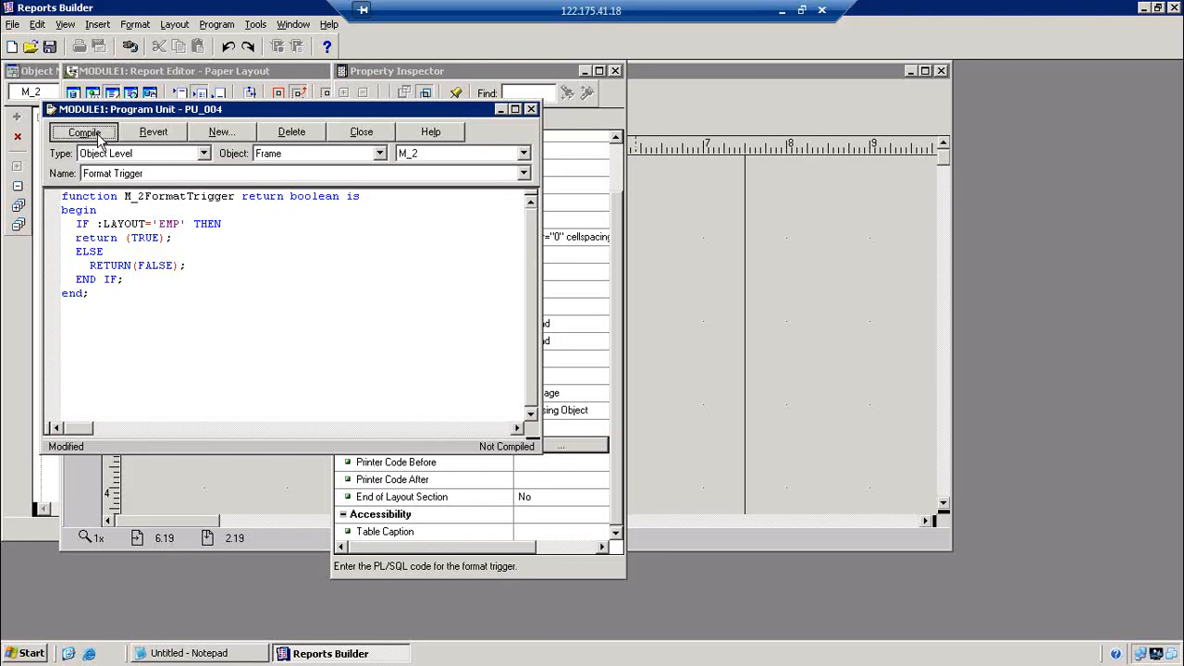
pyautogui.click(370, 134)
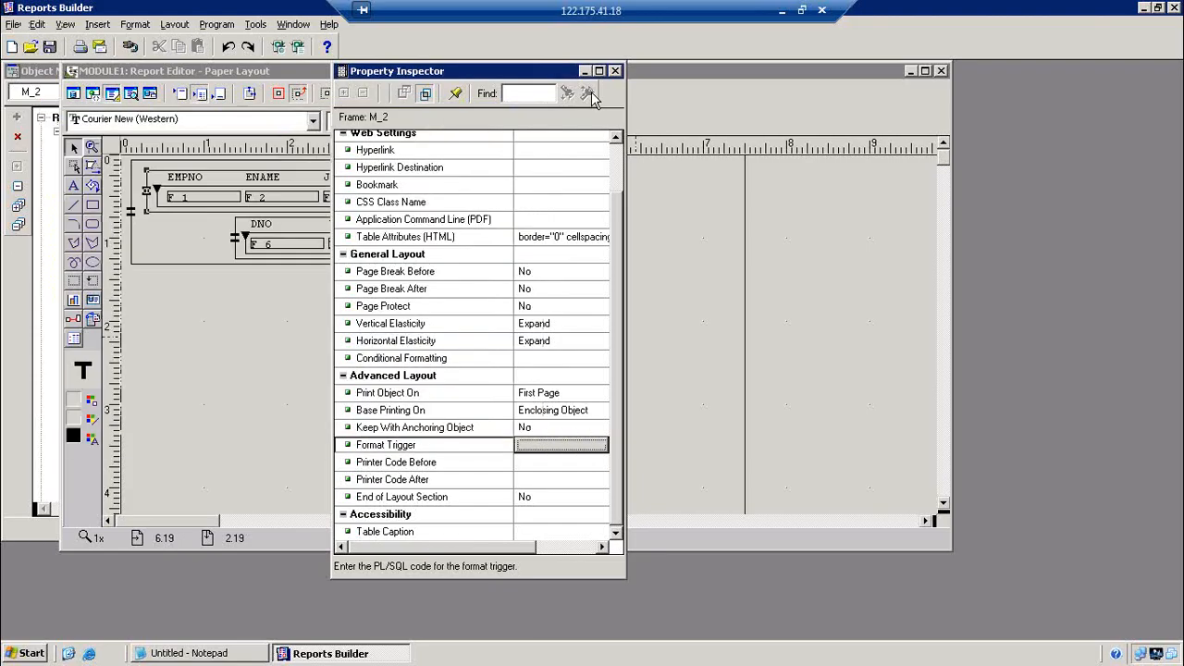
pyautogui.click(615, 72)
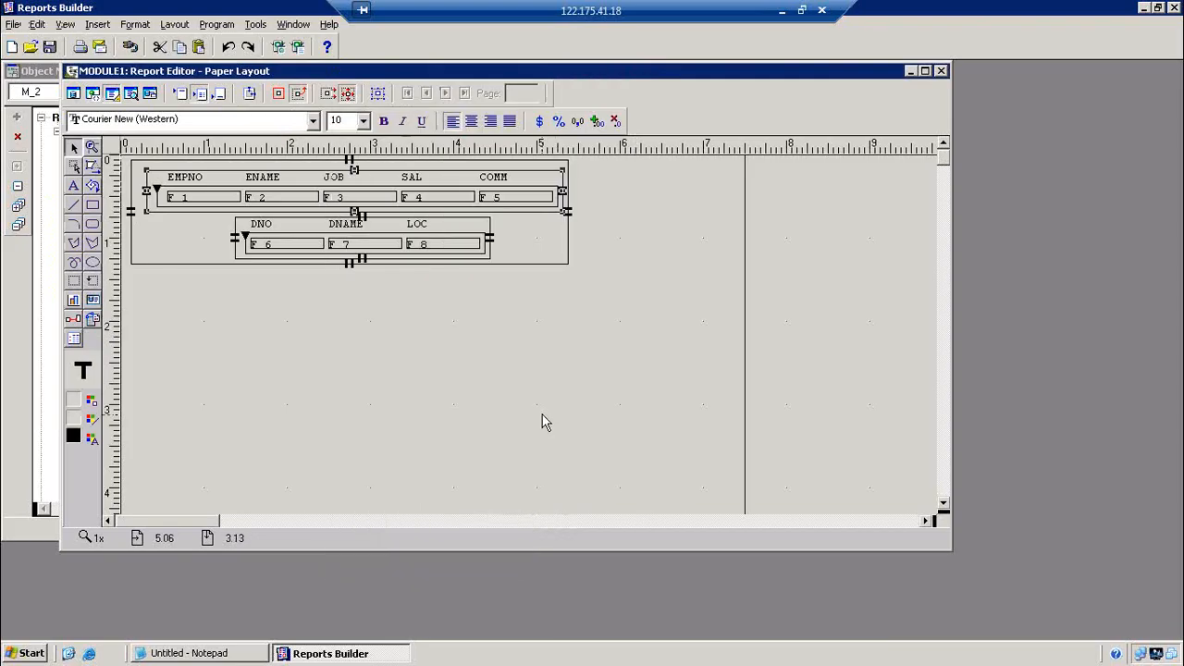
# Compile all program units of the report and dismiss the compilation result
pyautogui.click(218, 24)
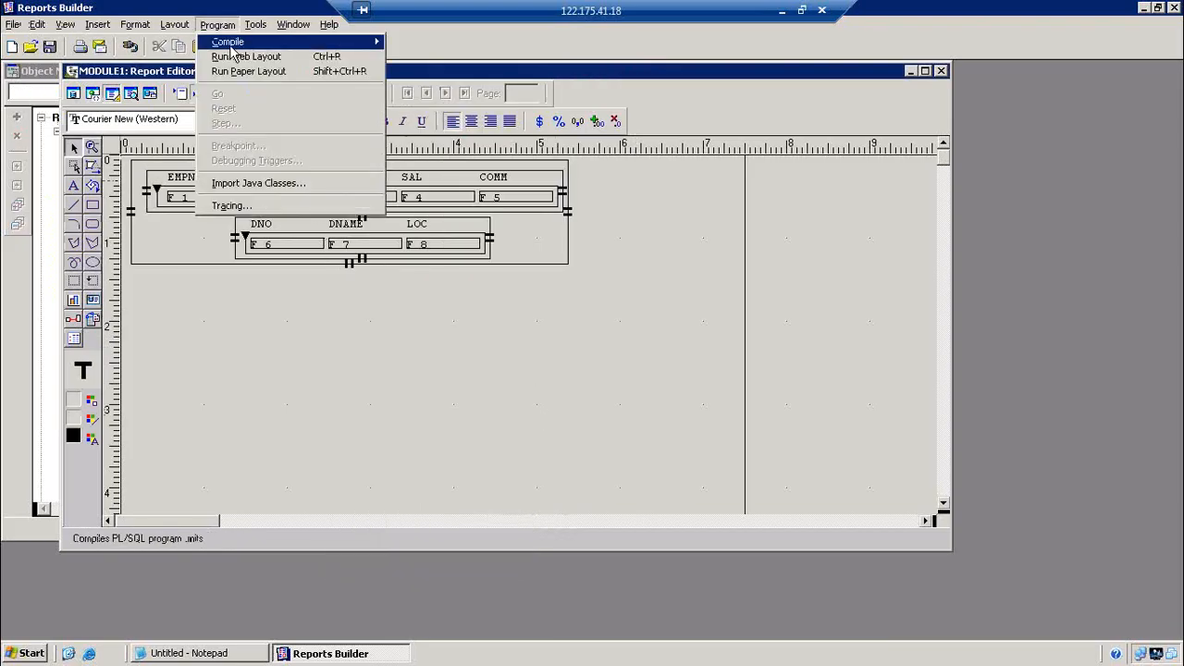
pyautogui.moveTo(231, 44)
pyautogui.click(416, 57)
pyautogui.click(418, 375)
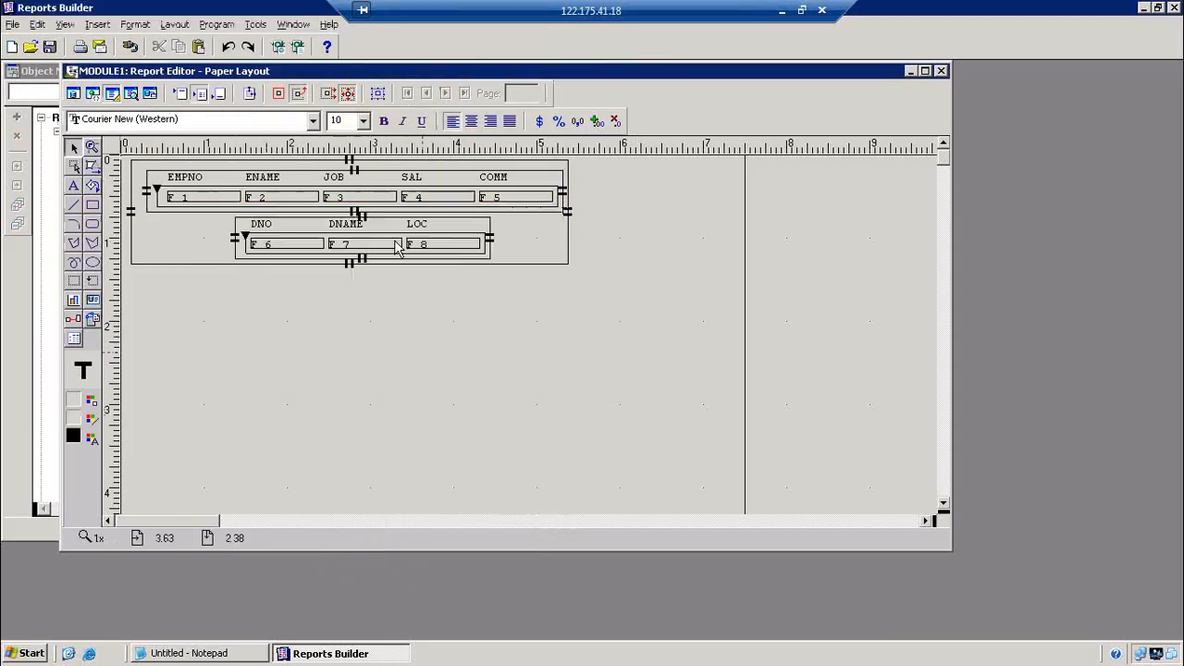
# Run the paper layout with Layout set to EMP, then return to the layout
pyautogui.click(297, 46)
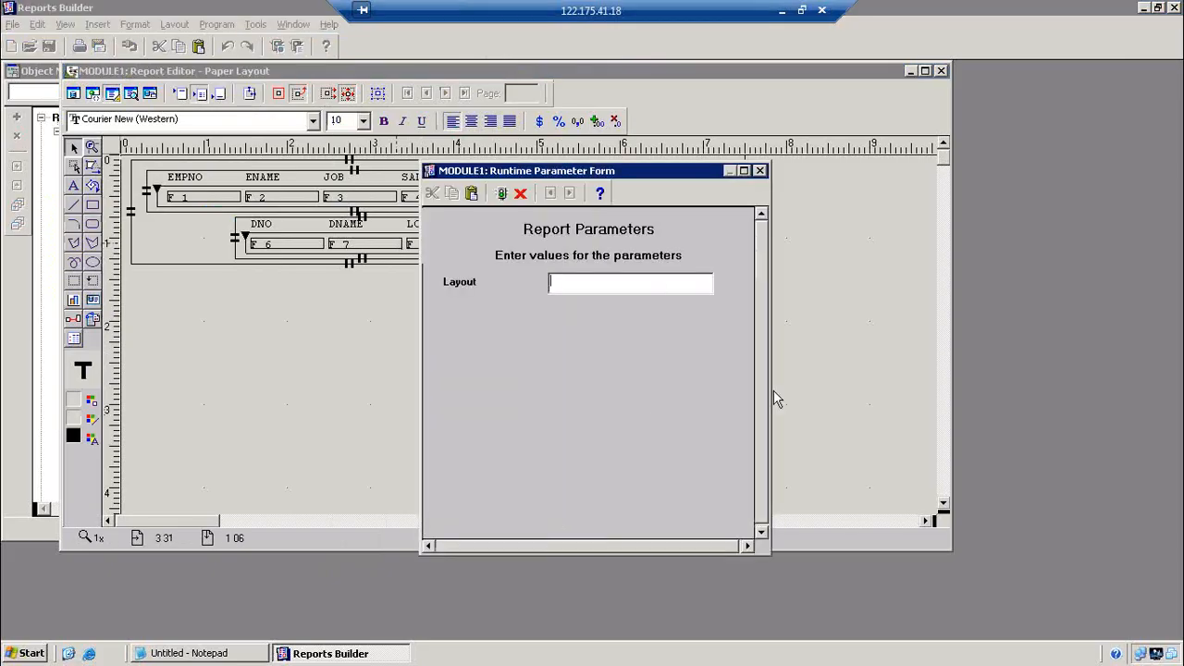
pyautogui.write('EMP')
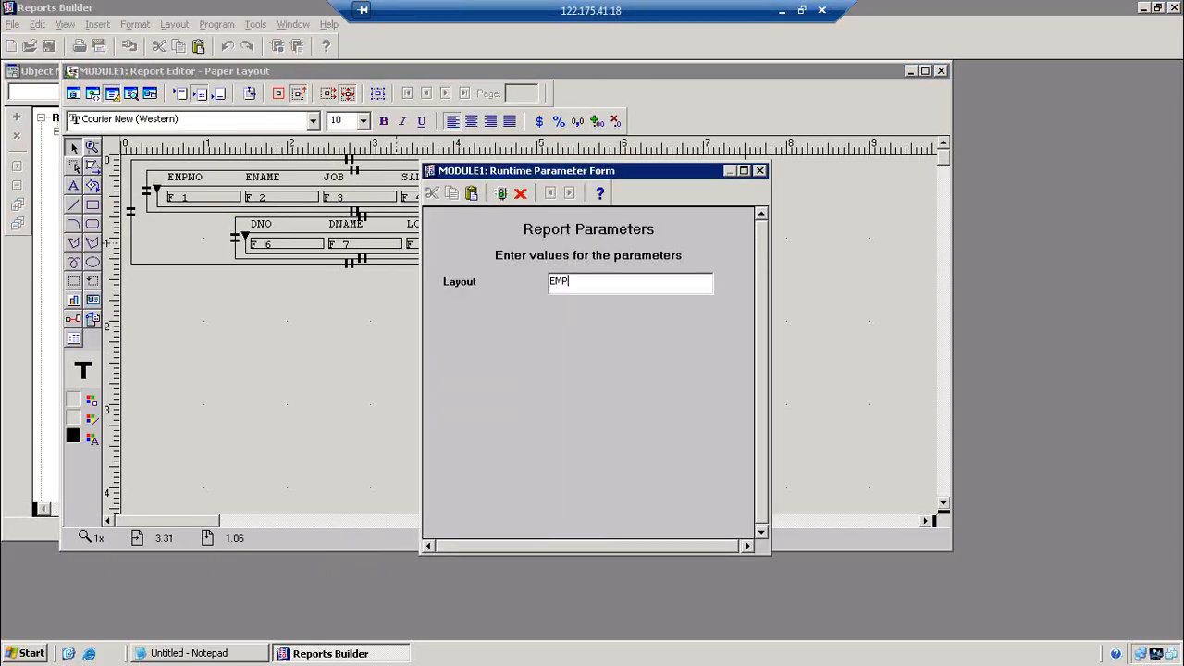
pyautogui.press('Return')
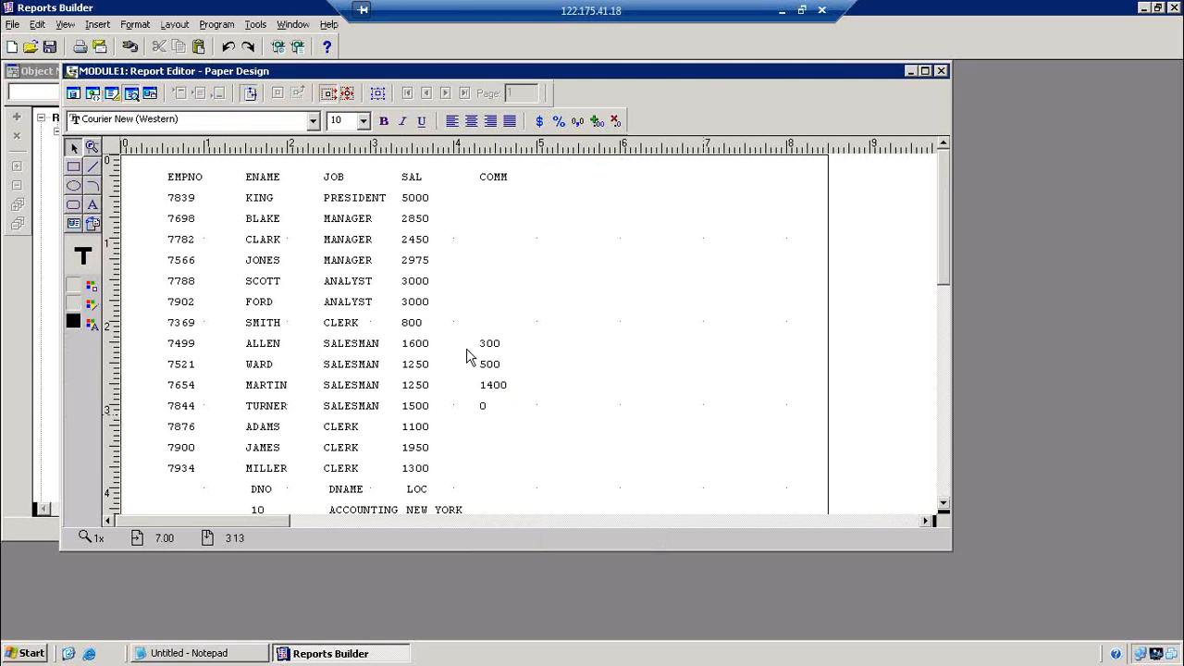
pyautogui.click(112, 94)
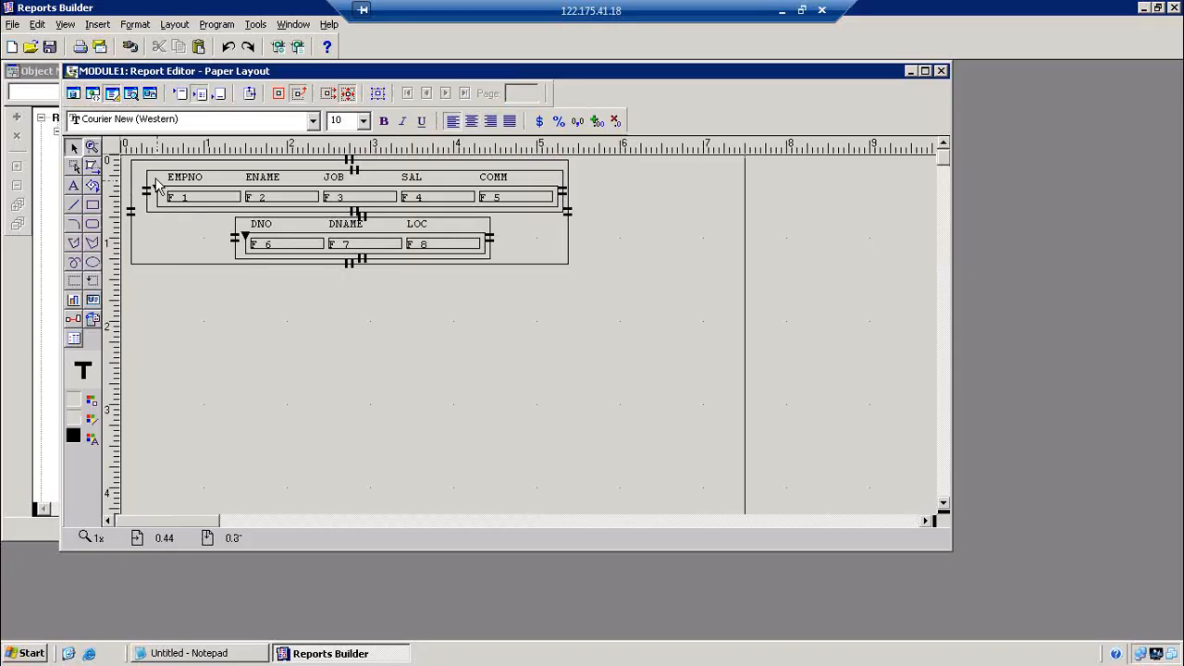
# Open the Format Trigger PL/SQL editor of the DEPT frame M_3
pyautogui.doubleClick(238, 229)
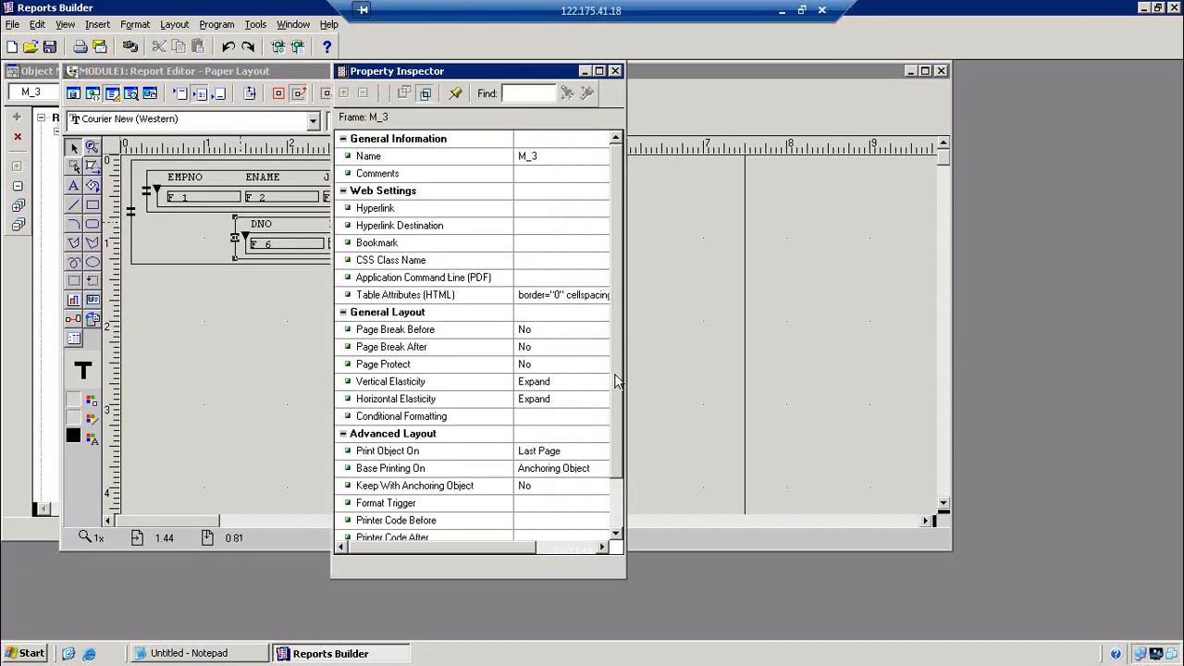
pyautogui.scroll(-1, 620, 451)
pyautogui.scroll(-1, 619, 451)
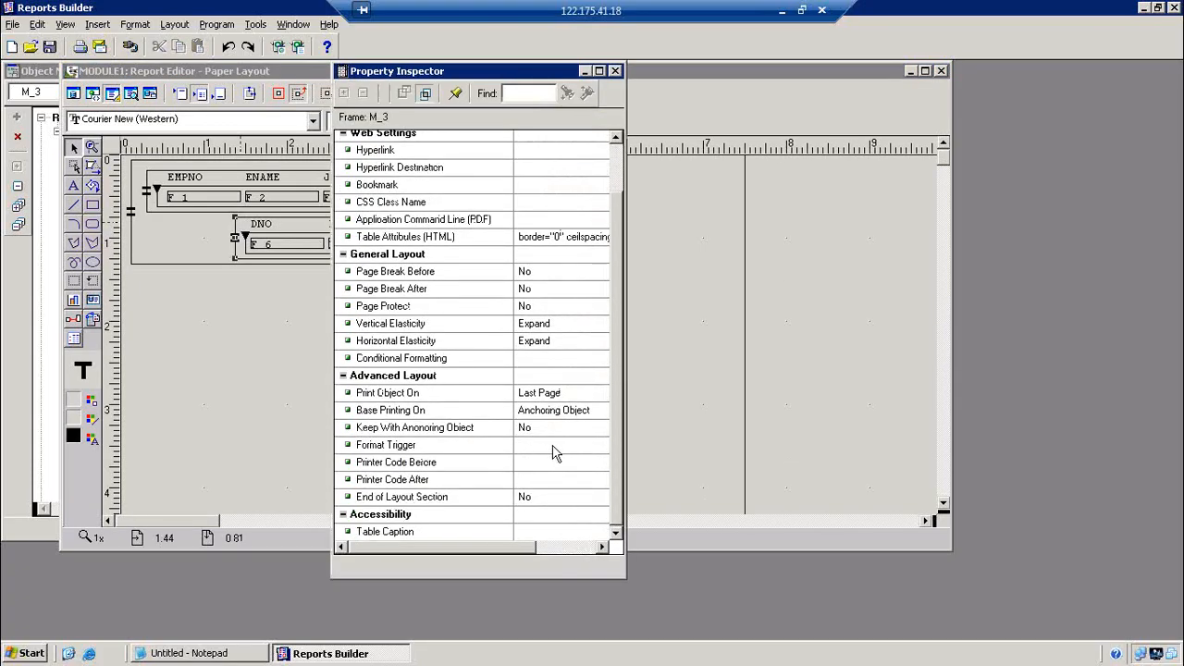
pyautogui.click(555, 451)
pyautogui.click(559, 447)
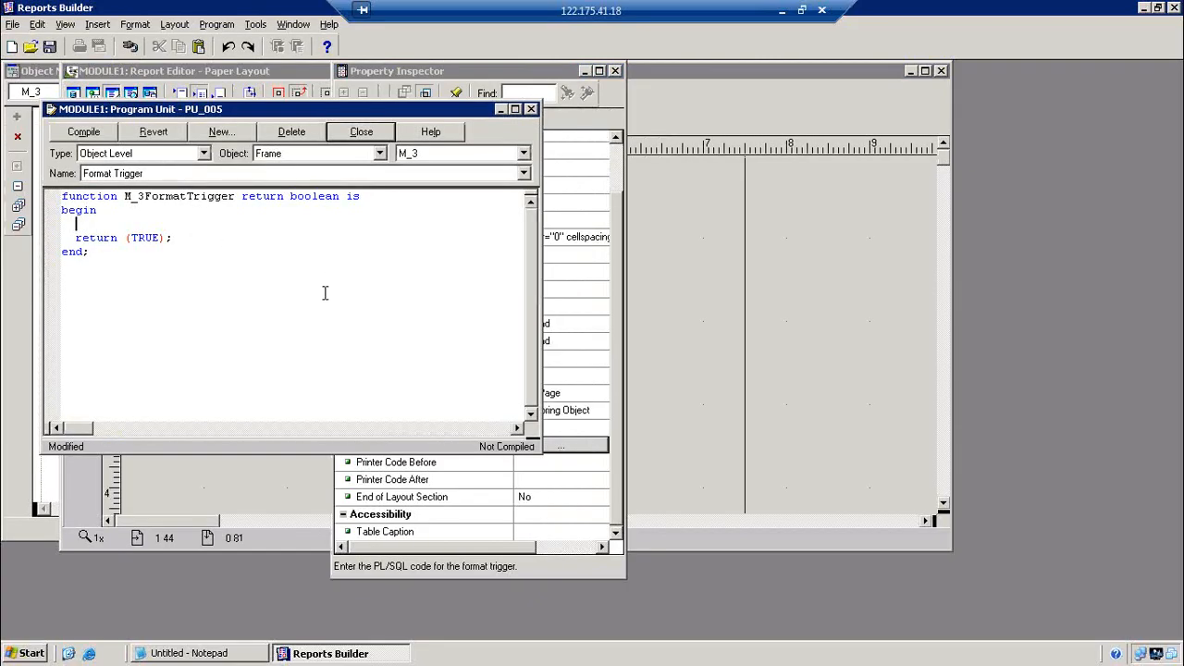
# Write the IF :LAYOUT='DEPT' trigger, ELSE RETURN(FALSE) and END IF, then compile it and close the editor
pyautogui.write("IF :LAYOUT='DERT ")
pyautogui.write('THEN')
pyautogui.press('Down')
pyautogui.press('Return')
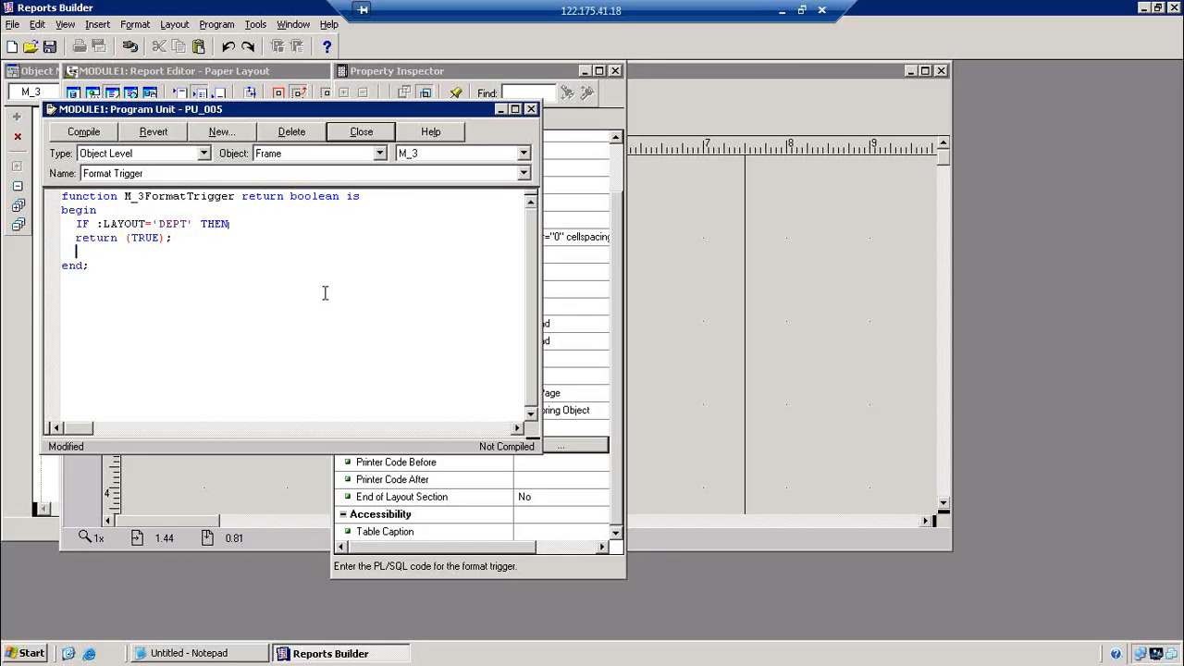
pyautogui.write('ELSE')
pyautogui.press('Return')
pyautogui.write('RETURN(FALSE);')
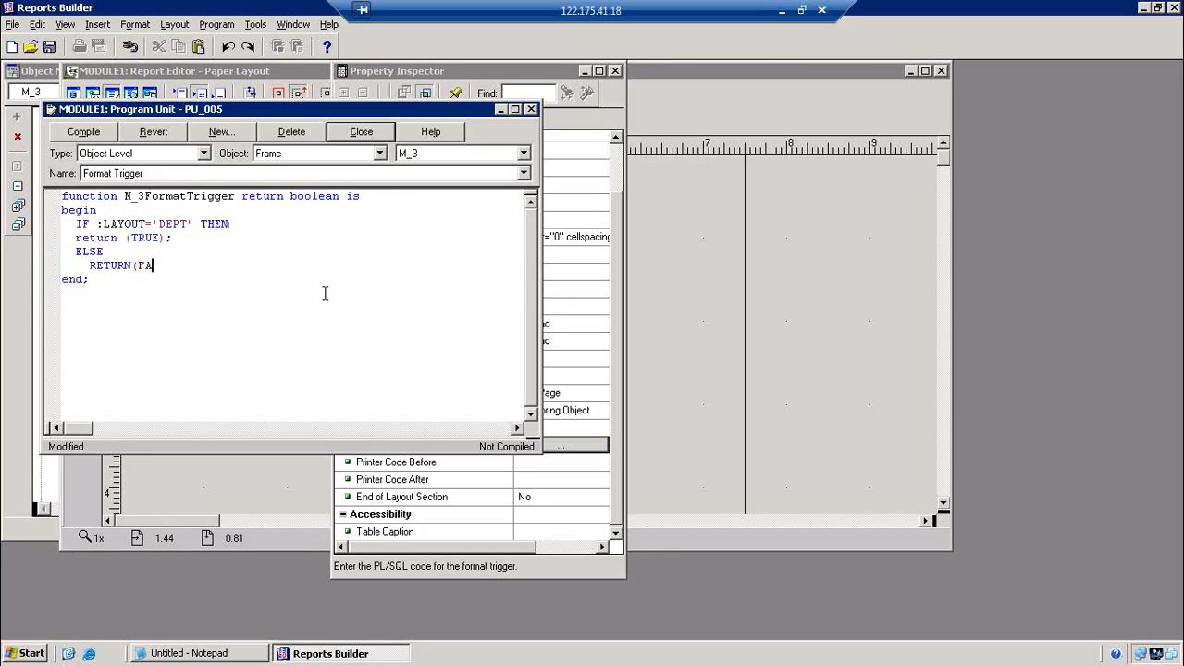
pyautogui.press('Return')
pyautogui.write('END IF;')
pyautogui.press('Return')
pyautogui.press('BackSpace')
pyautogui.press('BackSpace')
pyautogui.click(105, 132)
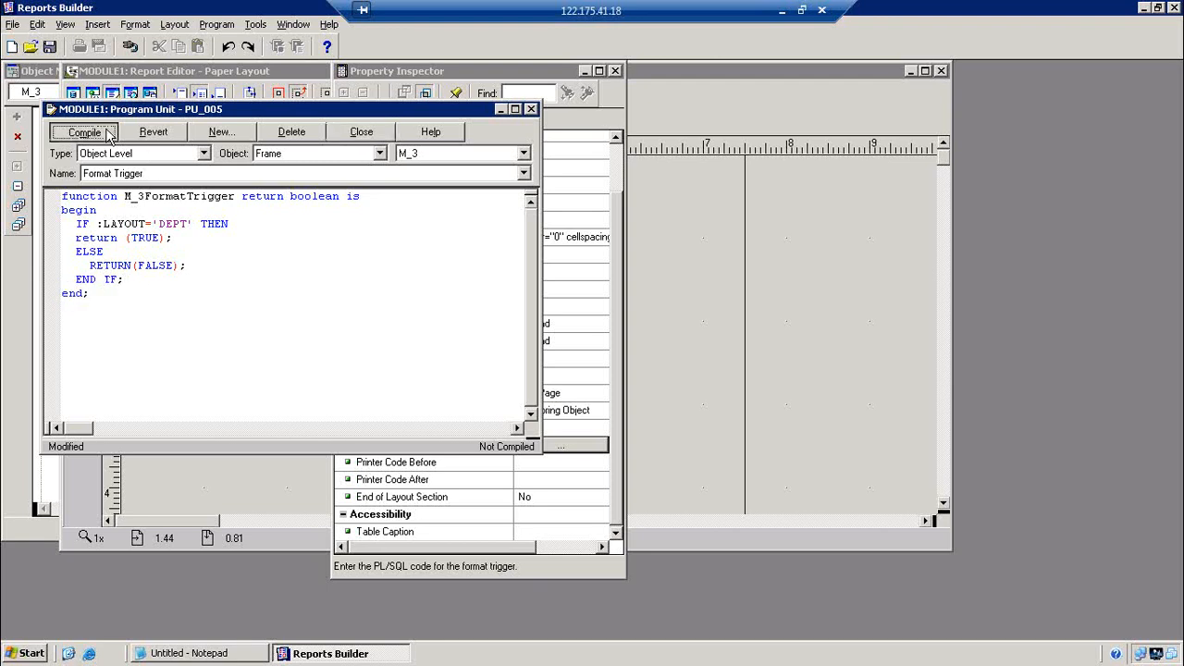
pyautogui.click(362, 131)
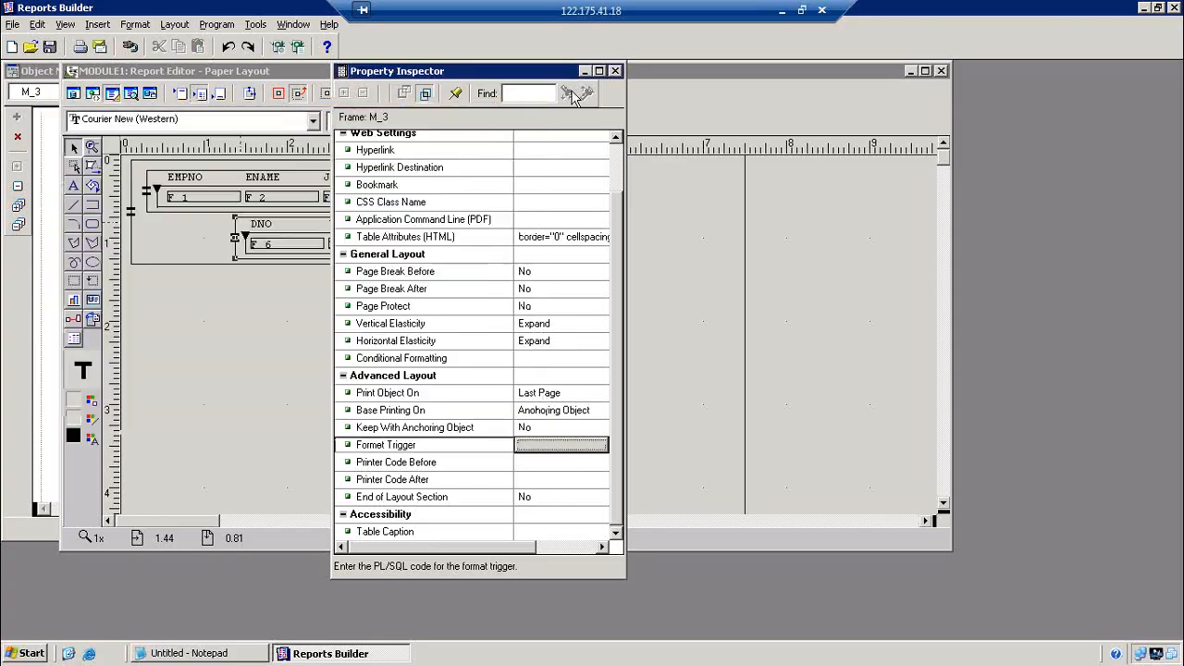
# Close M_3's property sheet and compile all program units of the report
pyautogui.click(615, 71)
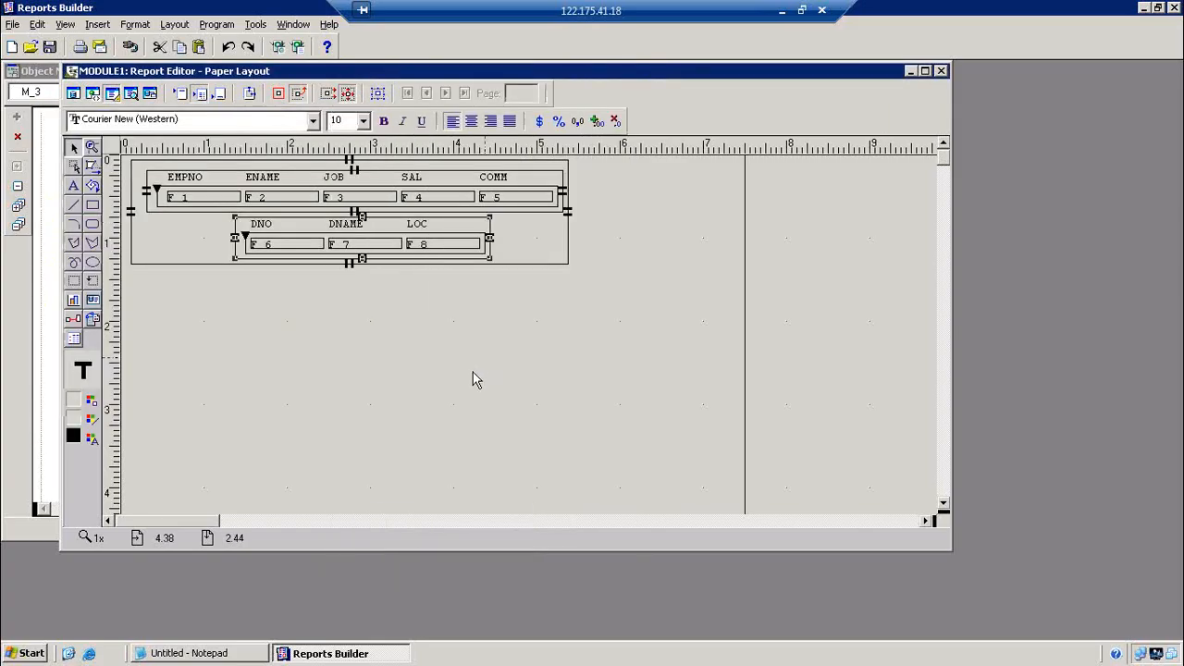
pyautogui.click(217, 24)
pyautogui.moveTo(278, 42)
pyautogui.click(398, 60)
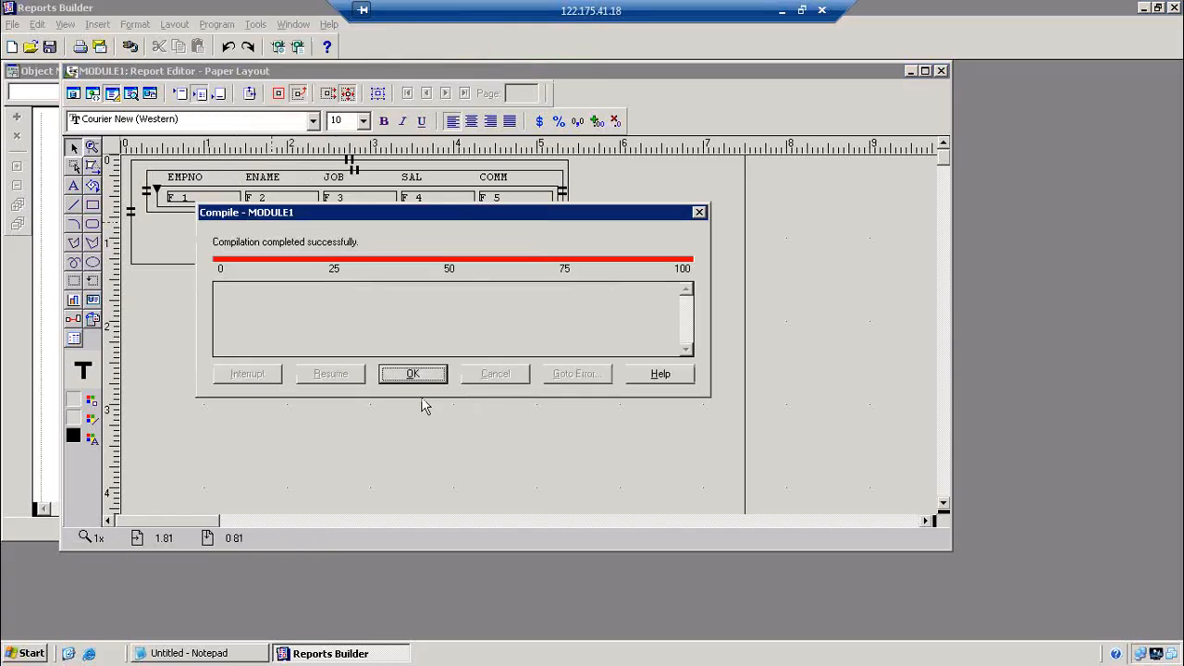
pyautogui.click(421, 374)
# Run the report with Layout emp, then return to the layout
pyautogui.click(297, 47)
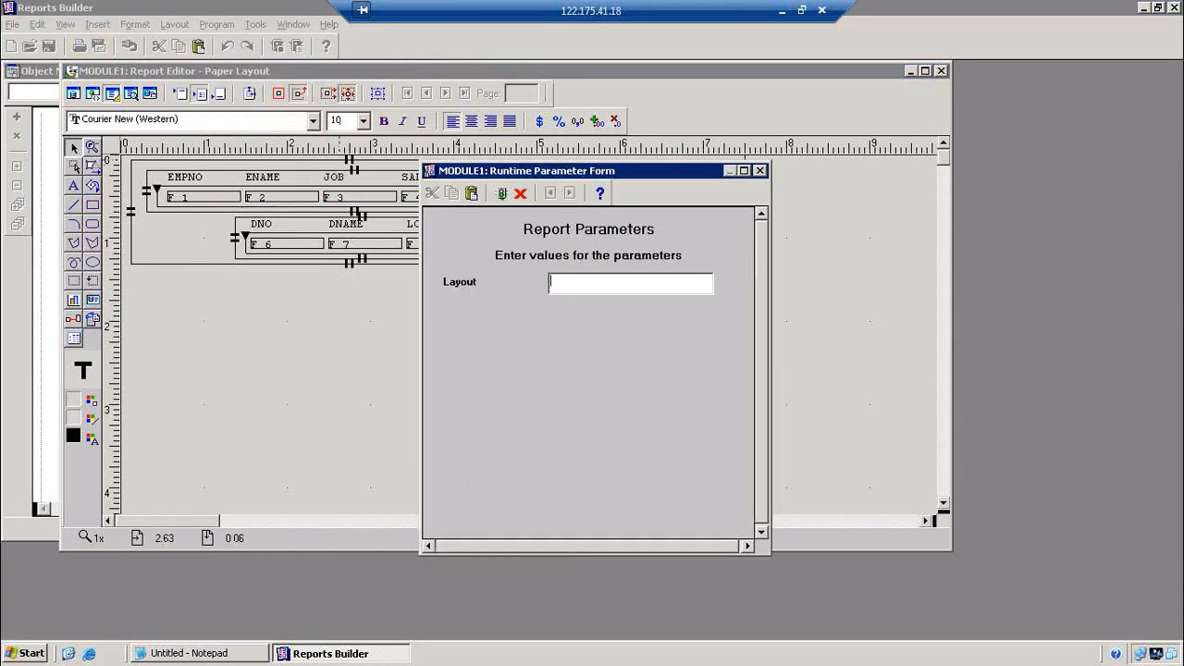
pyautogui.write('emp')
pyautogui.press('Return')
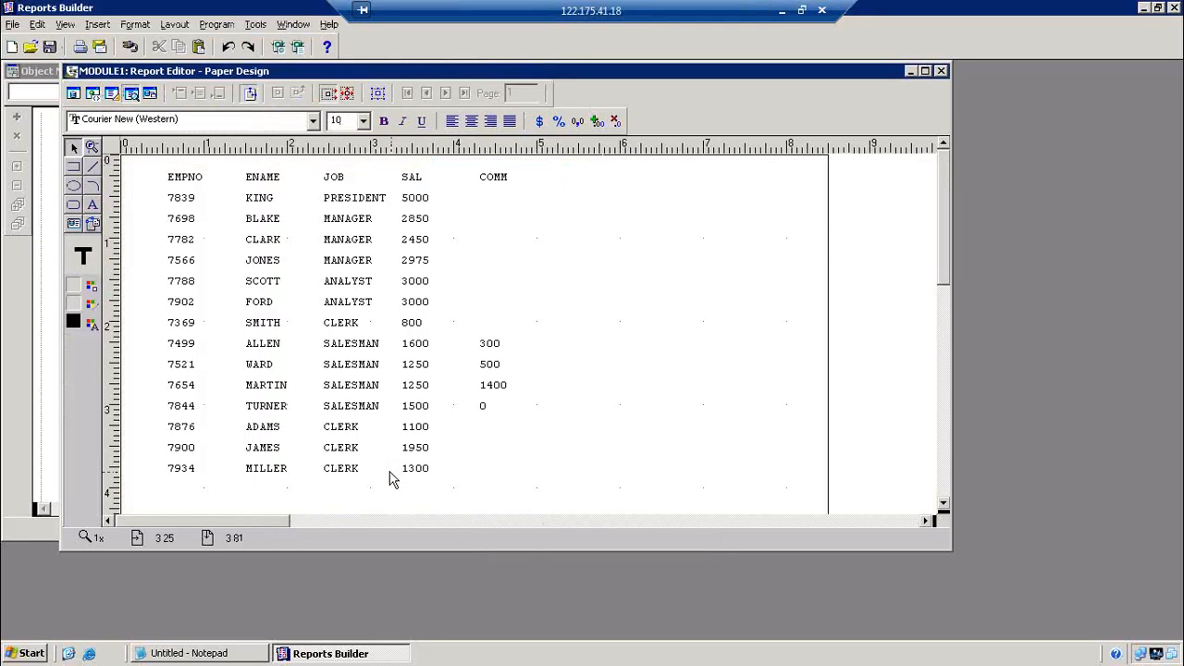
pyautogui.click(112, 95)
# Rerun the report with Layout DEPT, then return to the paper layout
pyautogui.click(297, 47)
pyautogui.write('D')
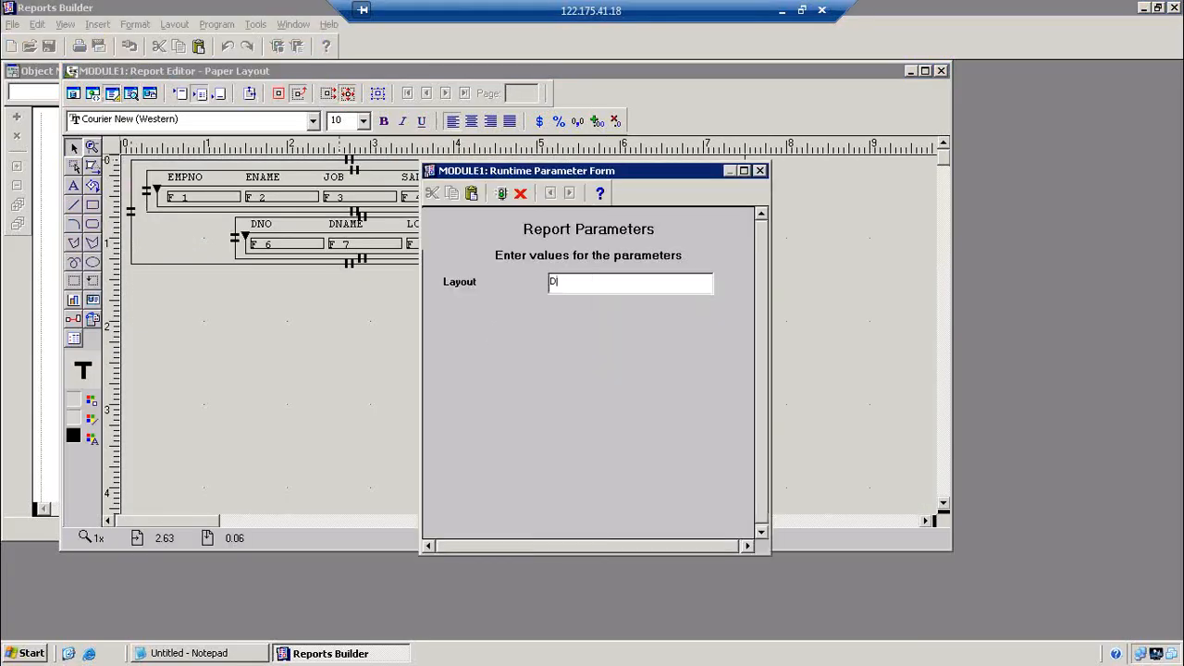
pyautogui.write('EPT')
pyautogui.press('Return')
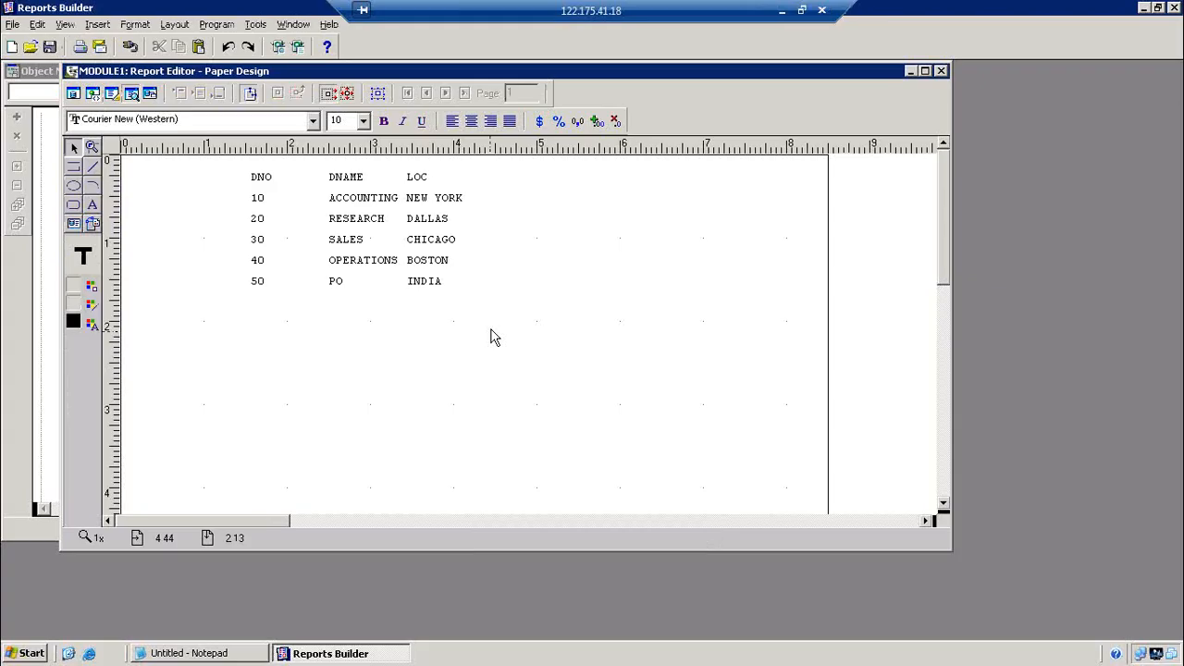
pyautogui.click(112, 94)
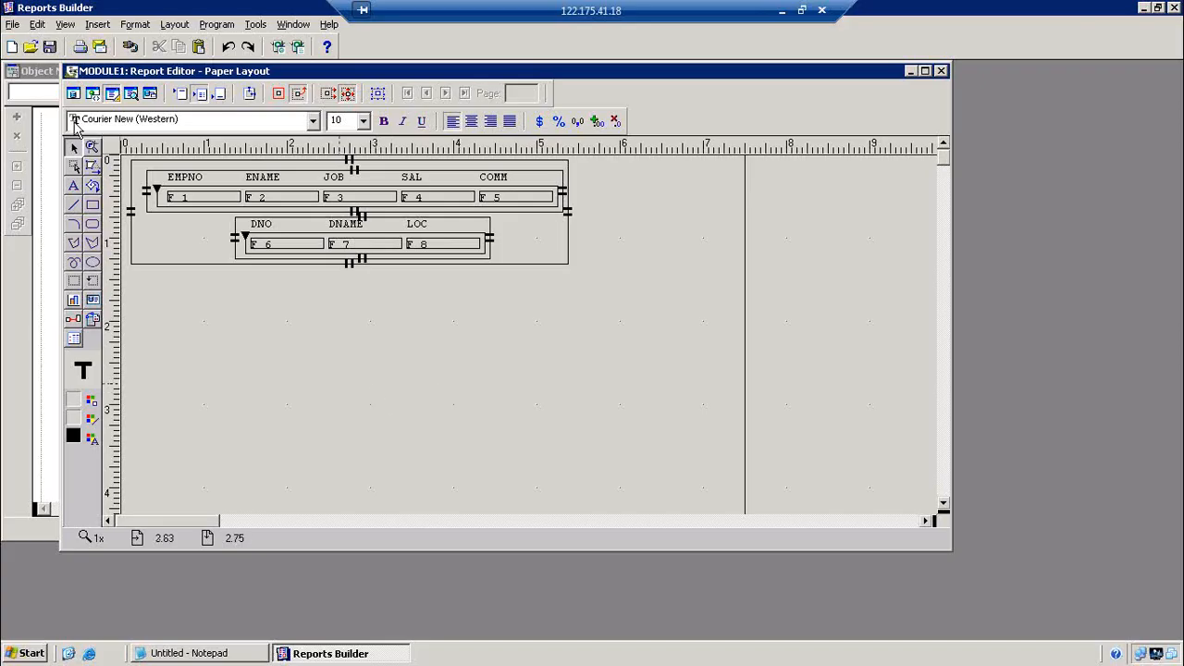
# Close the Report Editor and open the LAYOUT parameter's properties
pyautogui.click(941, 71)
pyautogui.click(74, 247)
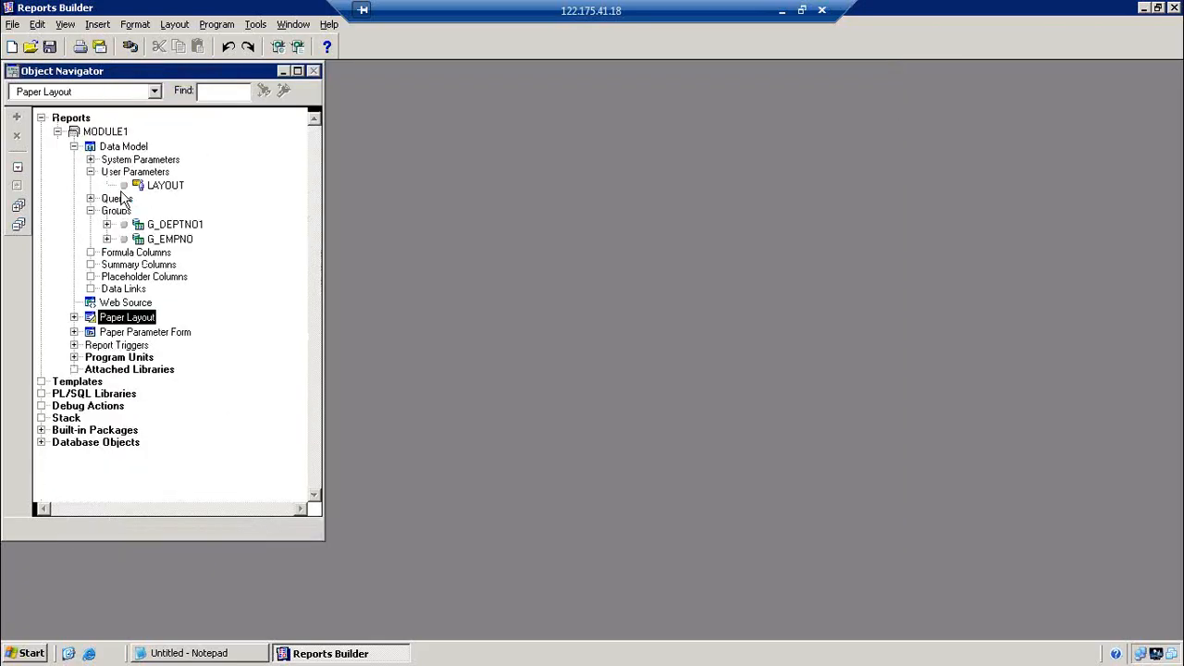
pyautogui.doubleClick(140, 187)
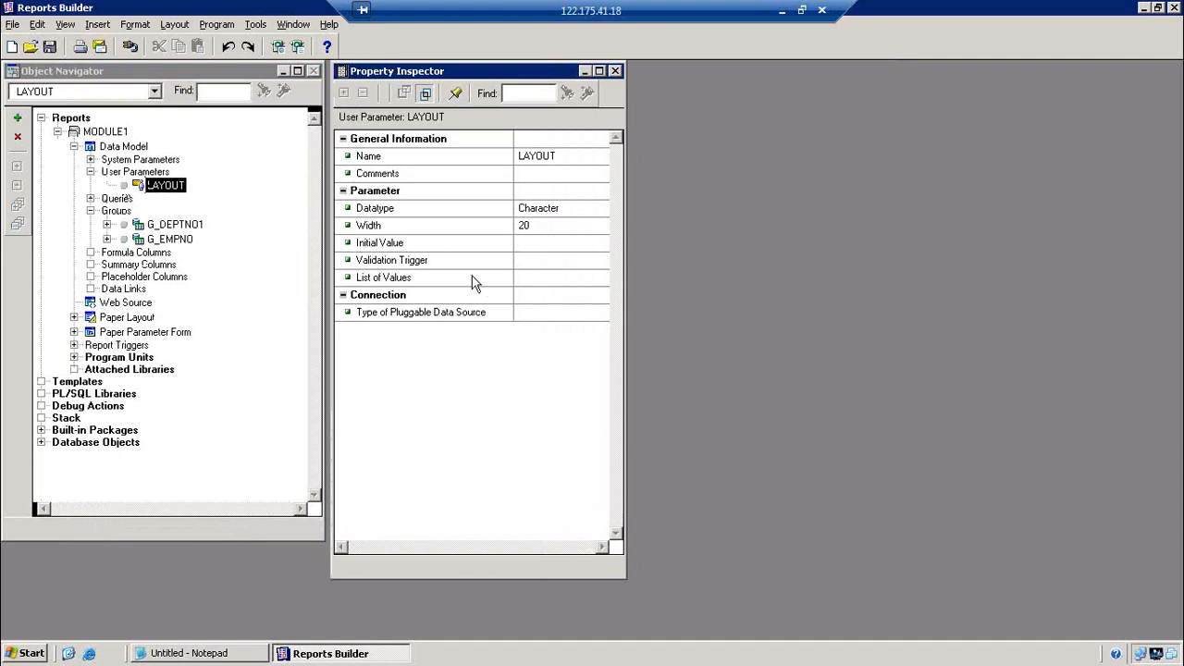
# Add static list values EMP and DEPT for LAYOUT, confirm, and close its properties
pyautogui.click(564, 279)
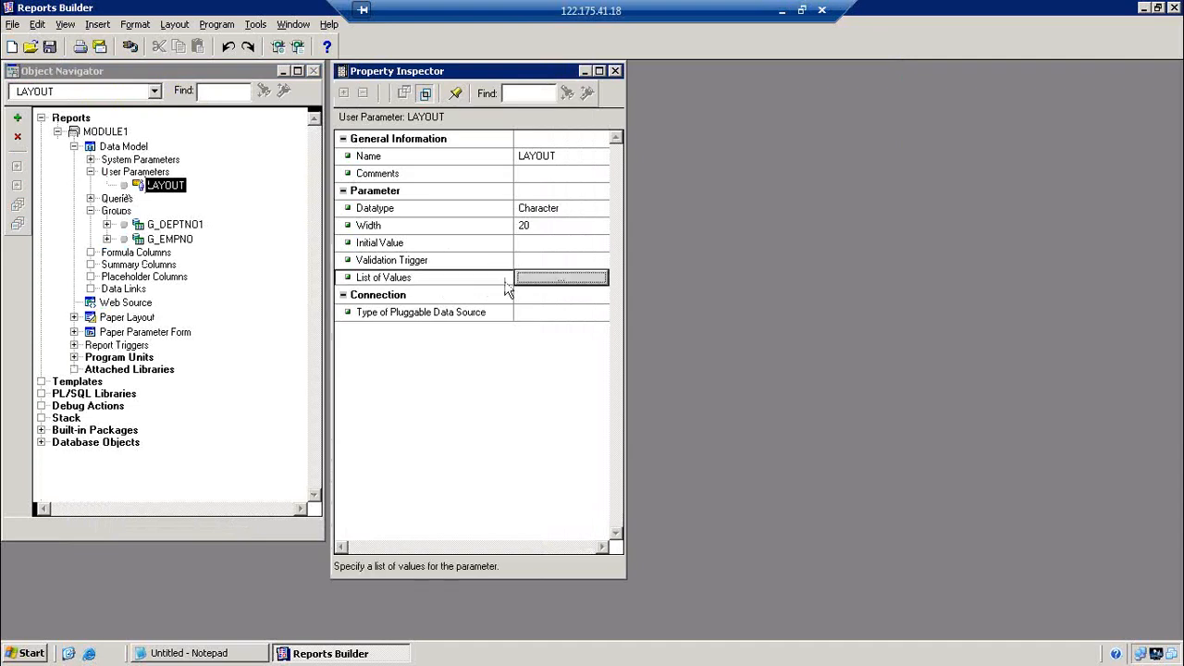
pyautogui.click(564, 279)
pyautogui.click(447, 335)
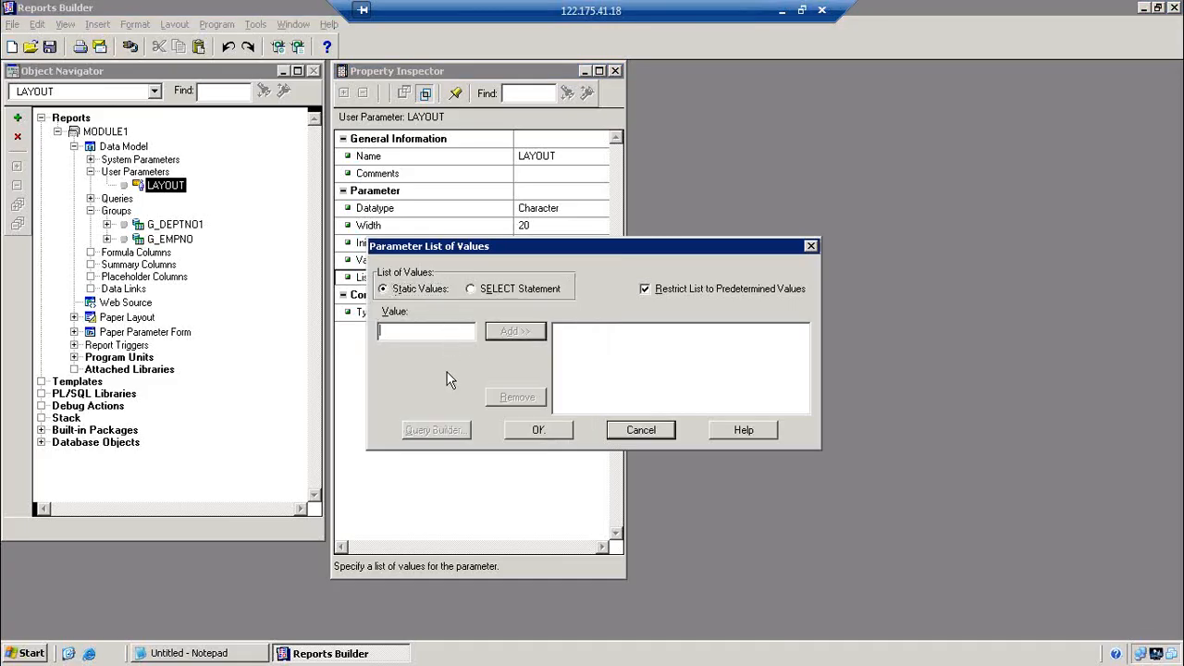
pyautogui.write('EMP')
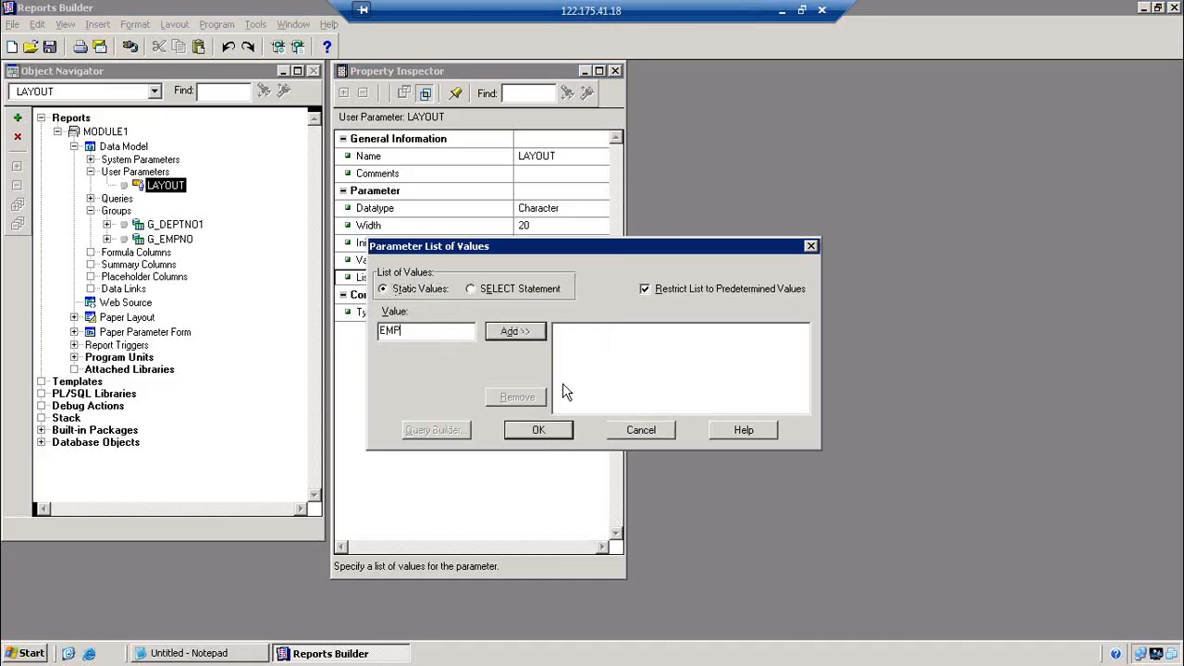
pyautogui.click(514, 332)
pyautogui.write('DEPT')
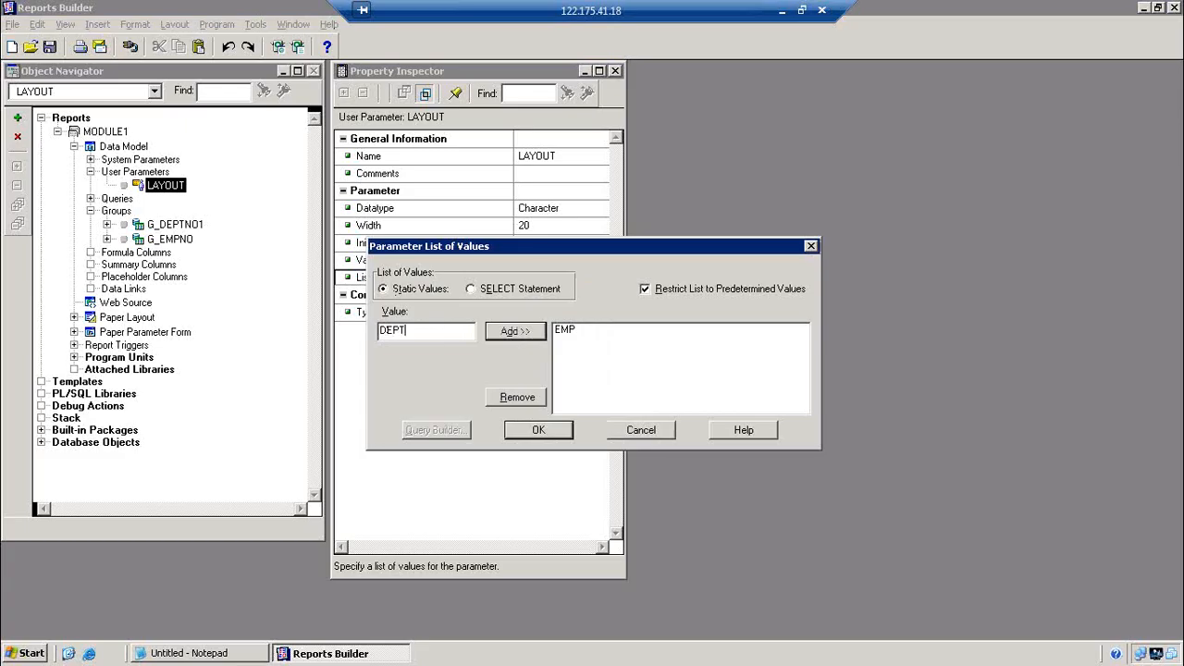
pyautogui.click(518, 333)
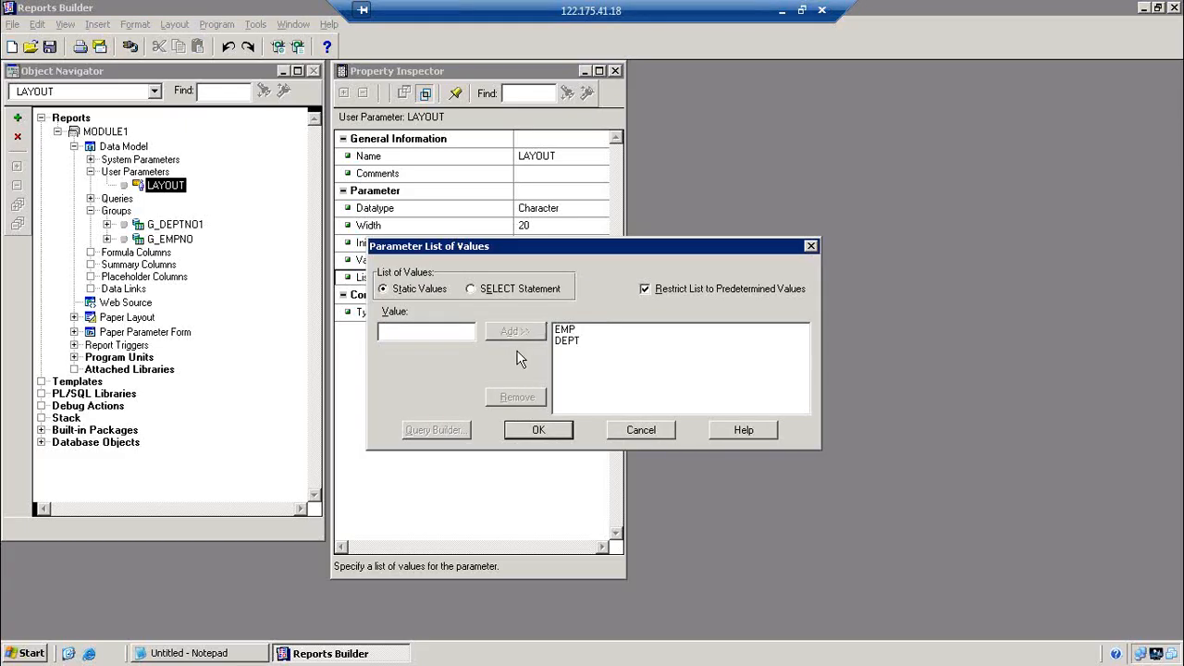
pyautogui.click(539, 430)
pyautogui.click(615, 71)
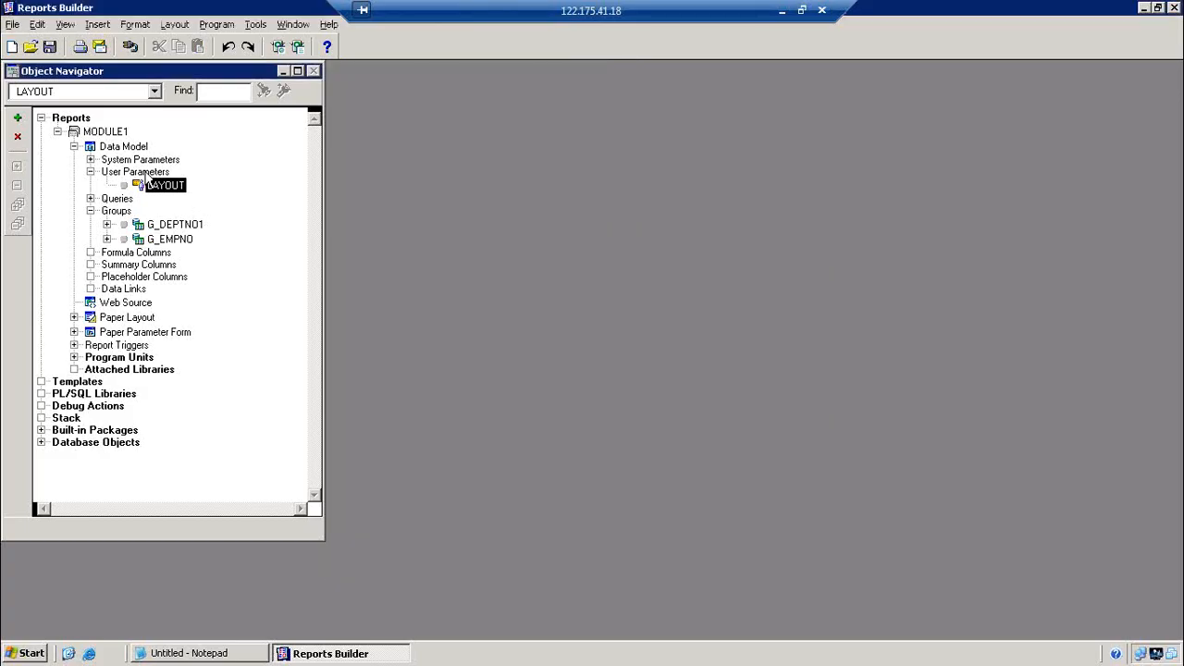
# Open the Data Model and compile the whole report
pyautogui.doubleClick(123, 147)
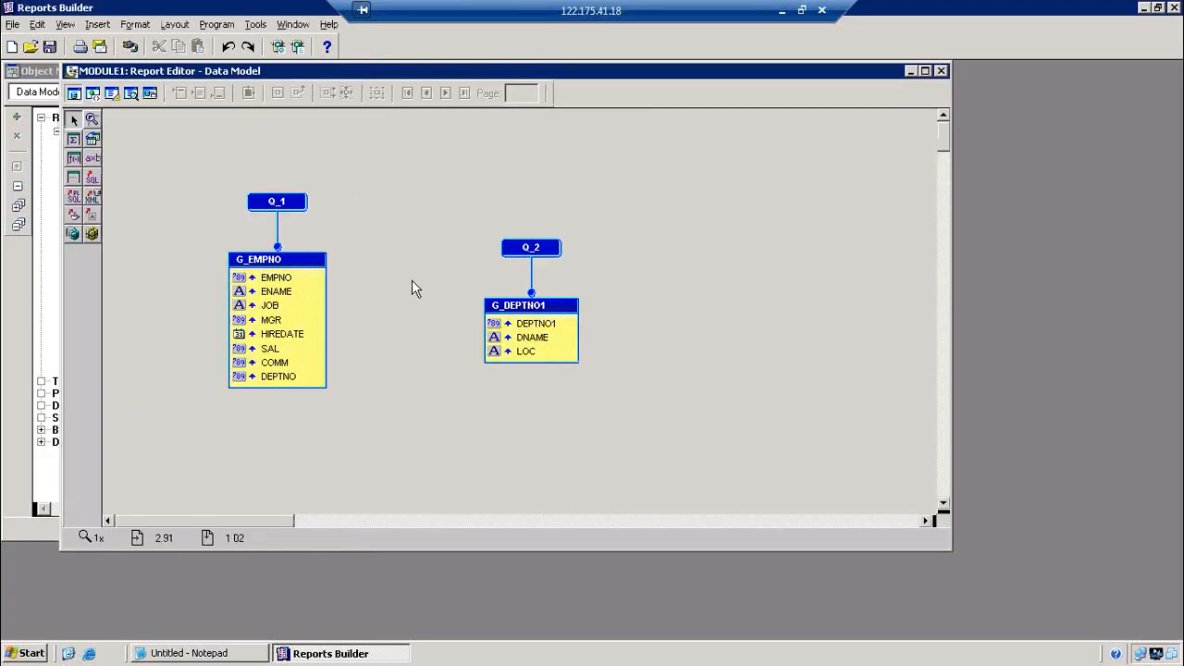
pyautogui.click(217, 24)
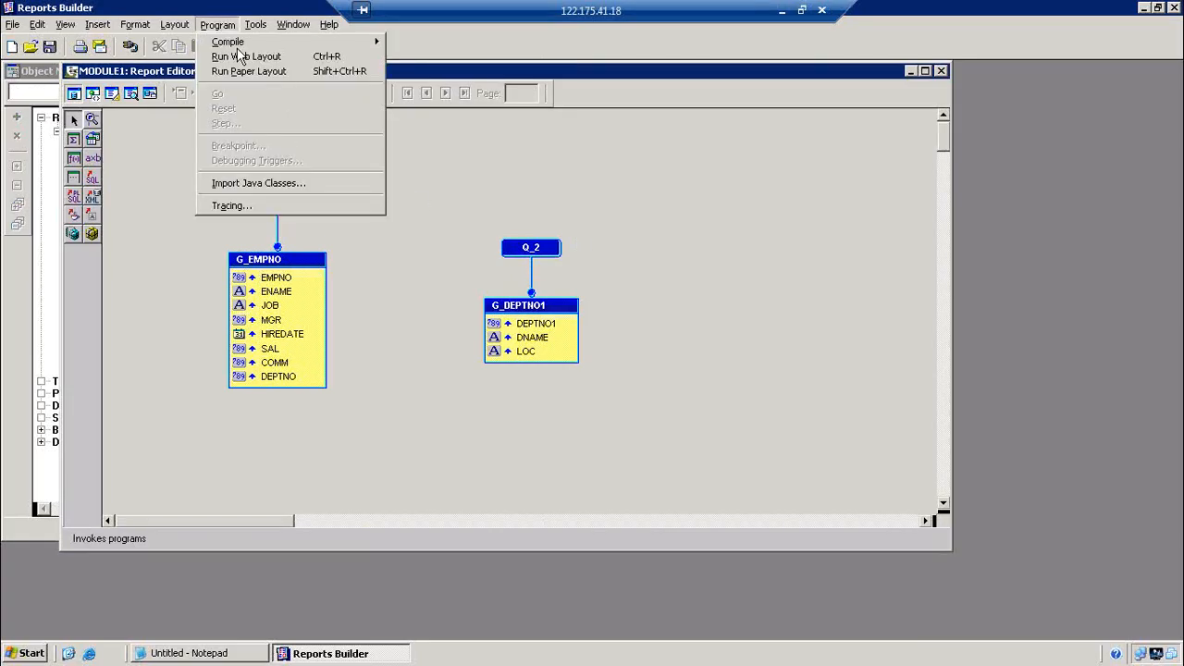
pyautogui.moveTo(222, 40)
pyautogui.click(418, 56)
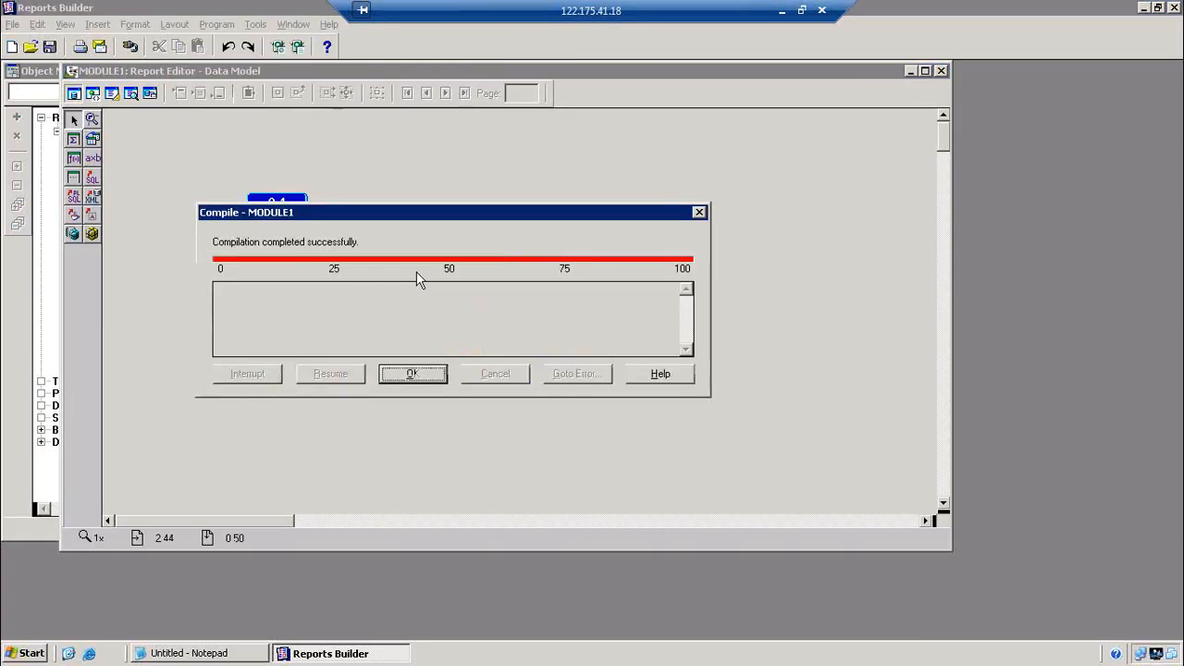
pyautogui.click(414, 374)
# Run the report with Layout EMP, then return to the layout
pyautogui.click(297, 47)
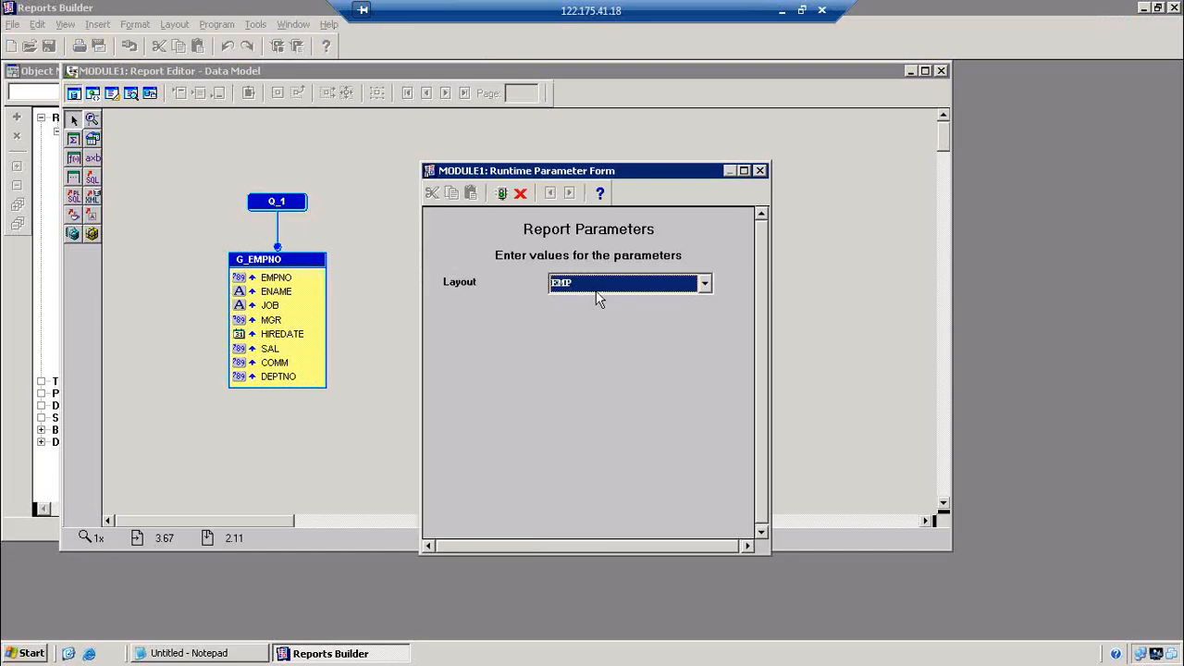
pyautogui.press('Return')
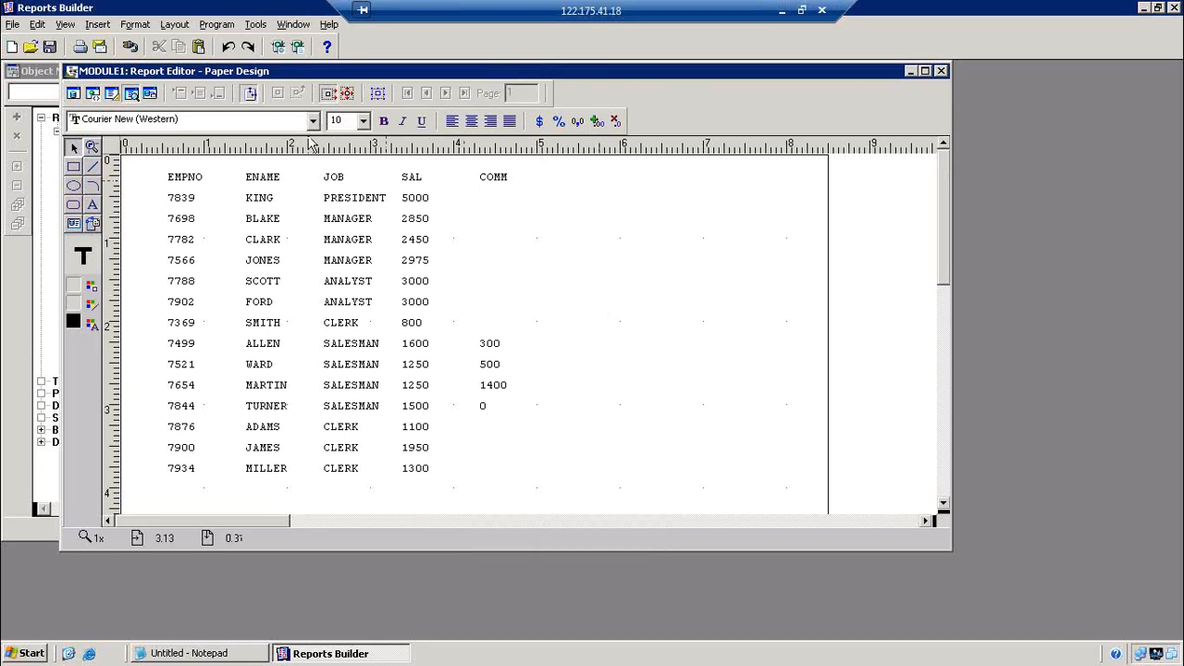
pyautogui.click(110, 94)
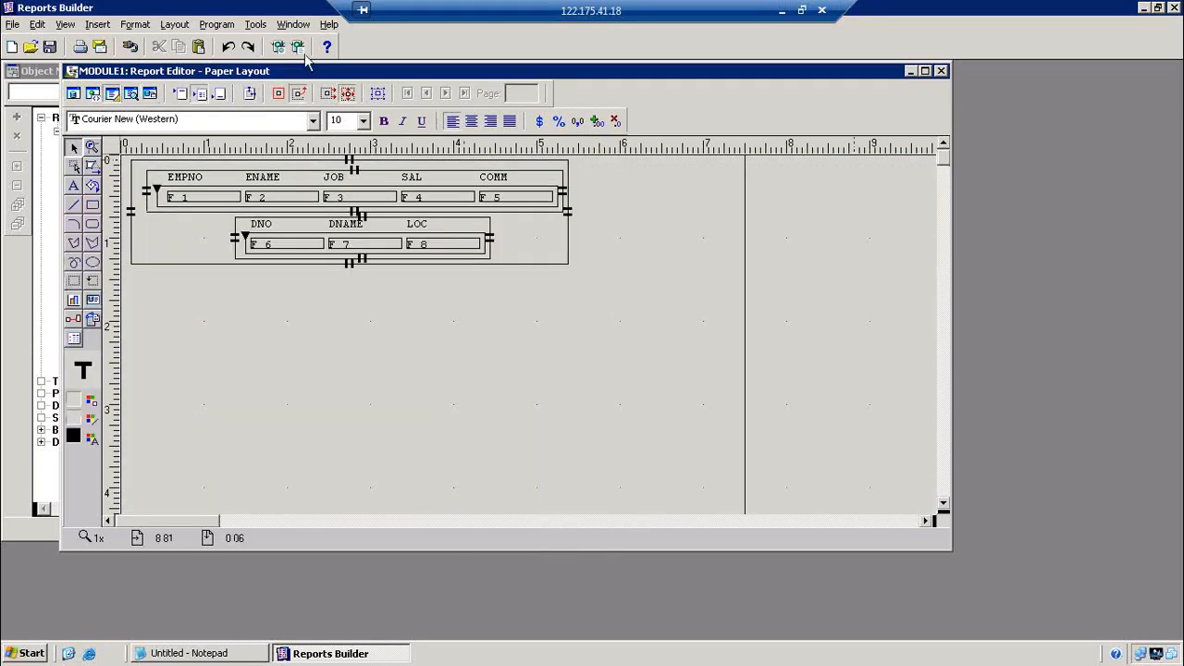
# Rerun choosing DEPT from the Layout drop-down, then show the desktop
pyautogui.click(297, 47)
pyautogui.hotkey('alt', 'Down')
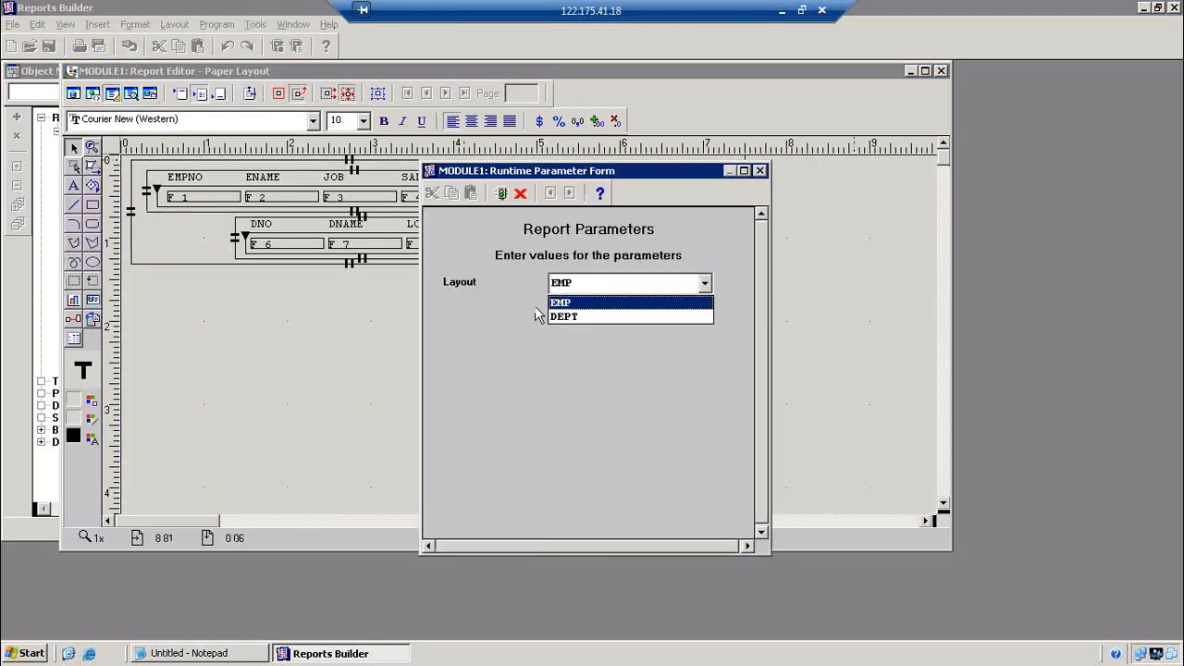
pyautogui.press('Down')
pyautogui.press('Return')
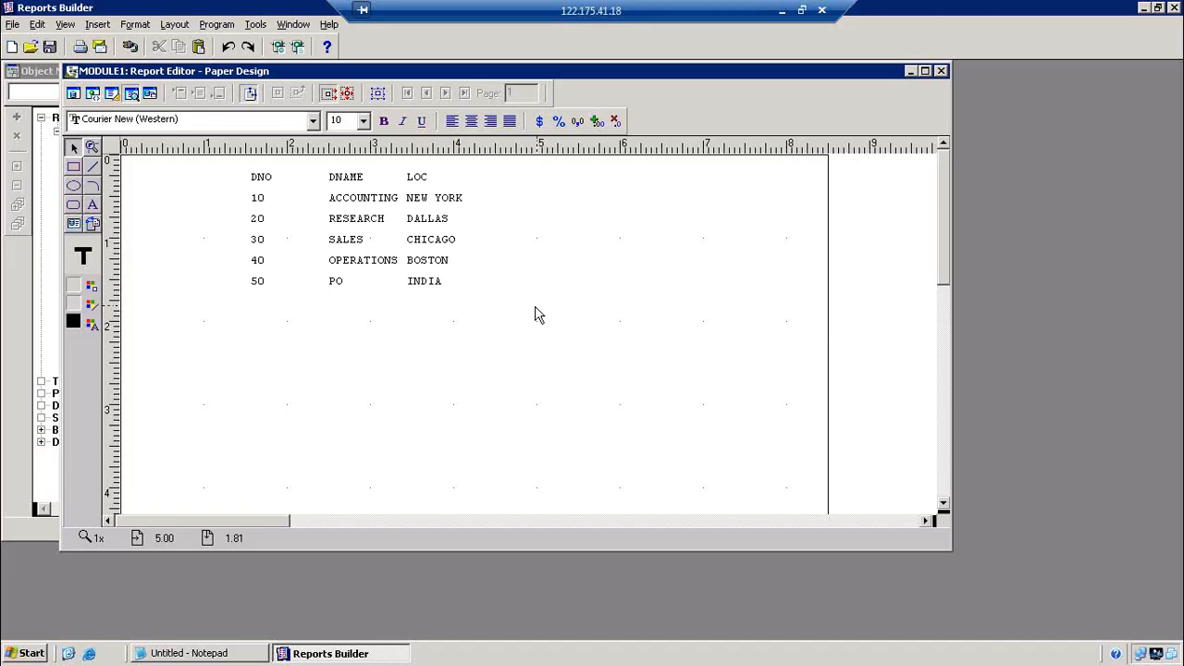
pyautogui.press('super+d')
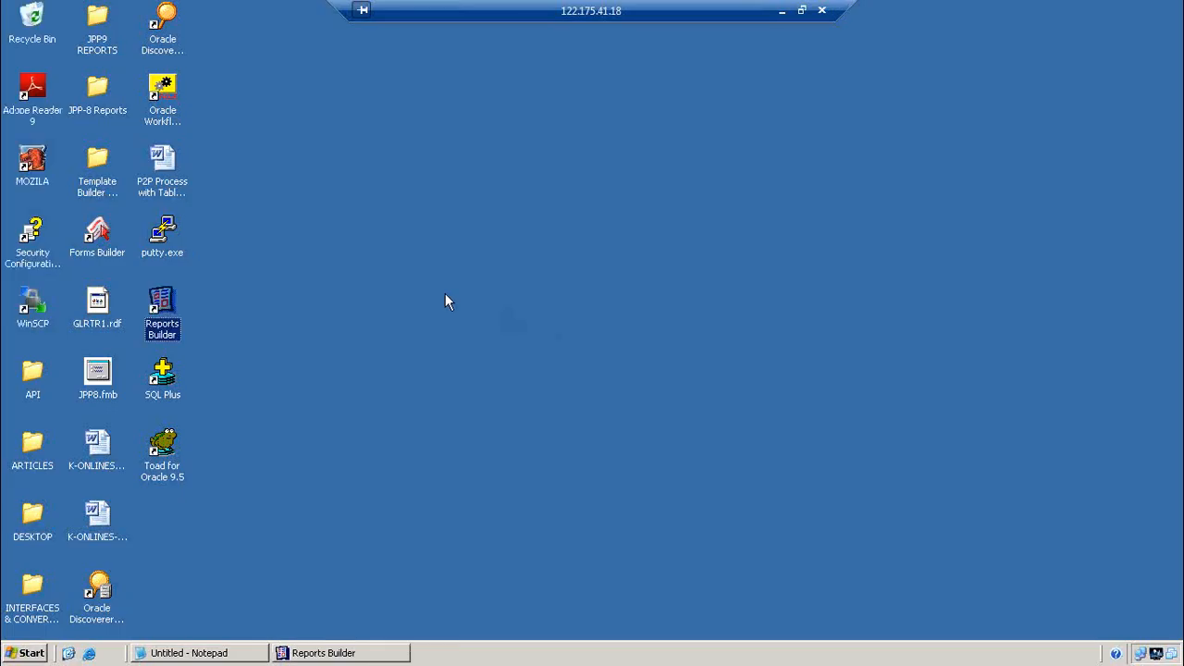
# Refresh the desktop and bring up Chrome showing the k-onlines.com home page
pyautogui.rightClick(395, 200)
pyautogui.click(423, 225)
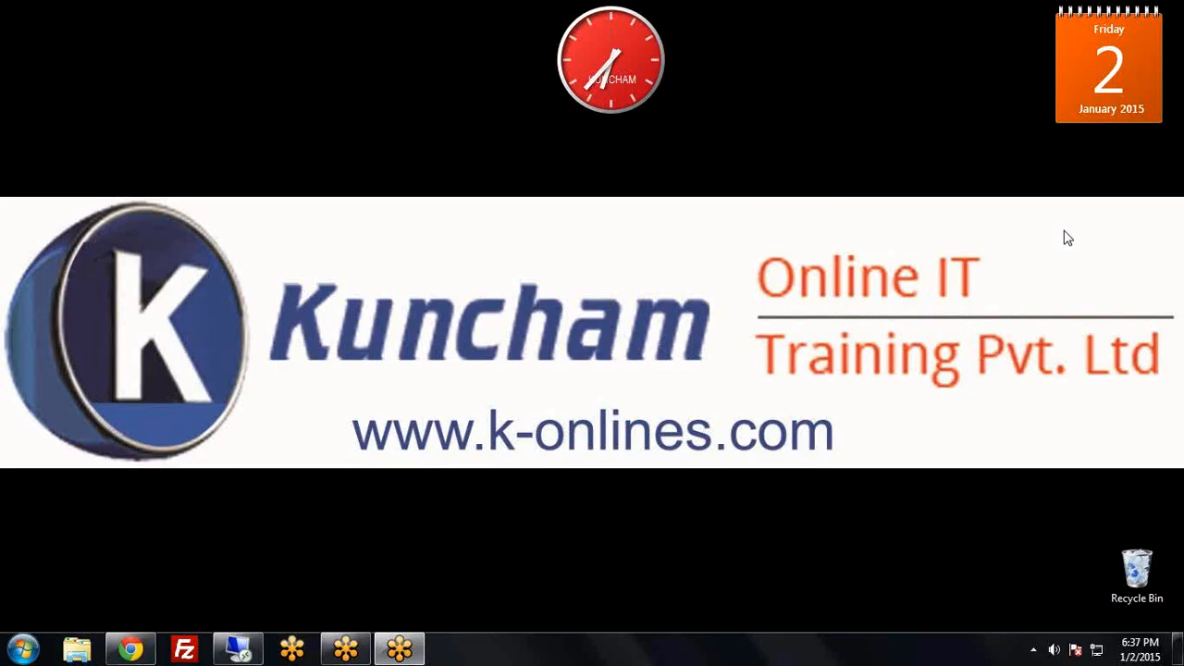
pyautogui.rightClick(459, 342)
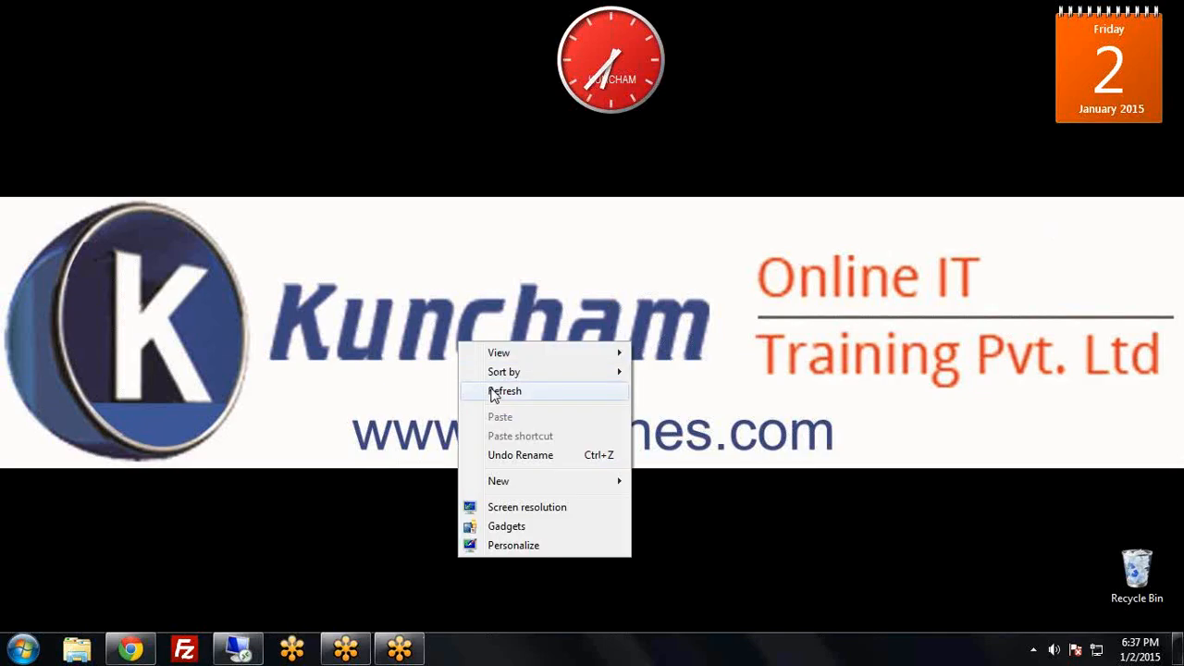
pyautogui.click(504, 391)
pyautogui.click(131, 650)
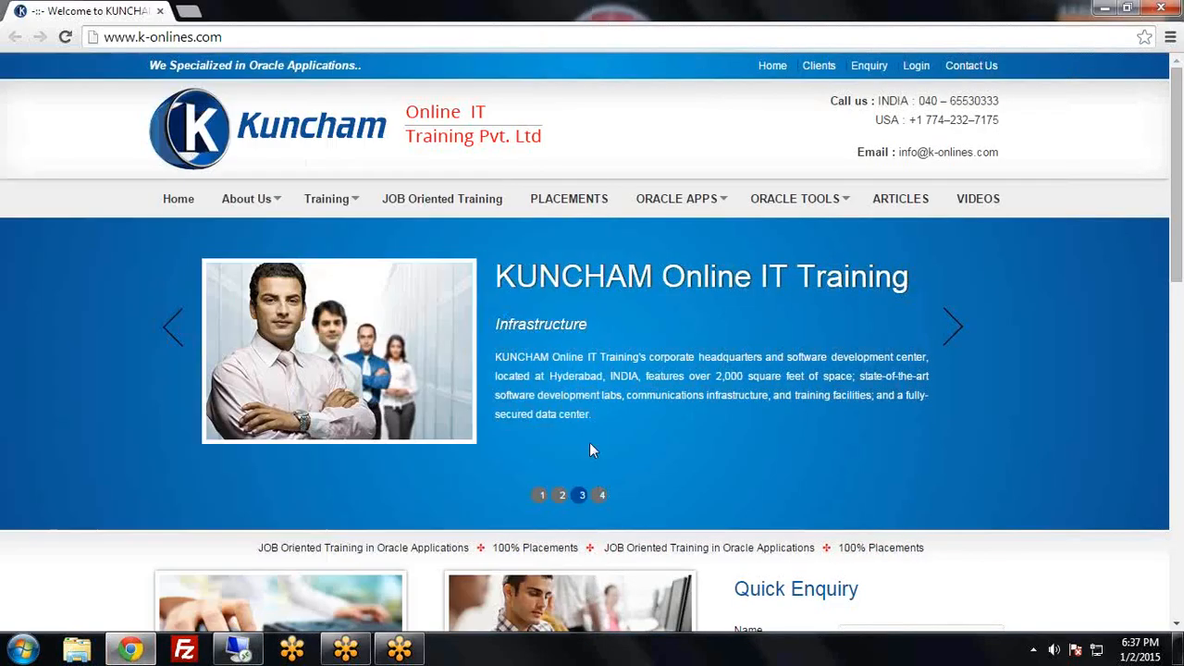